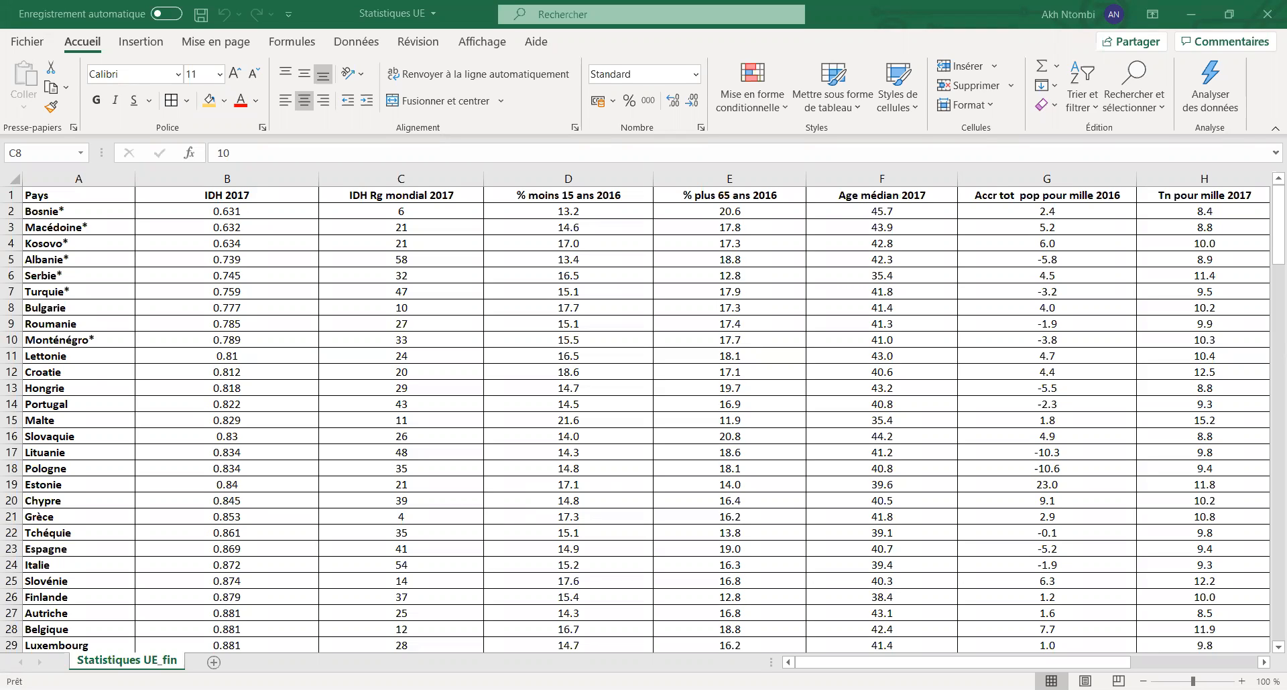
Add a new worksheet to the workbook and name it IDH
click(215, 664)
click(214, 664)
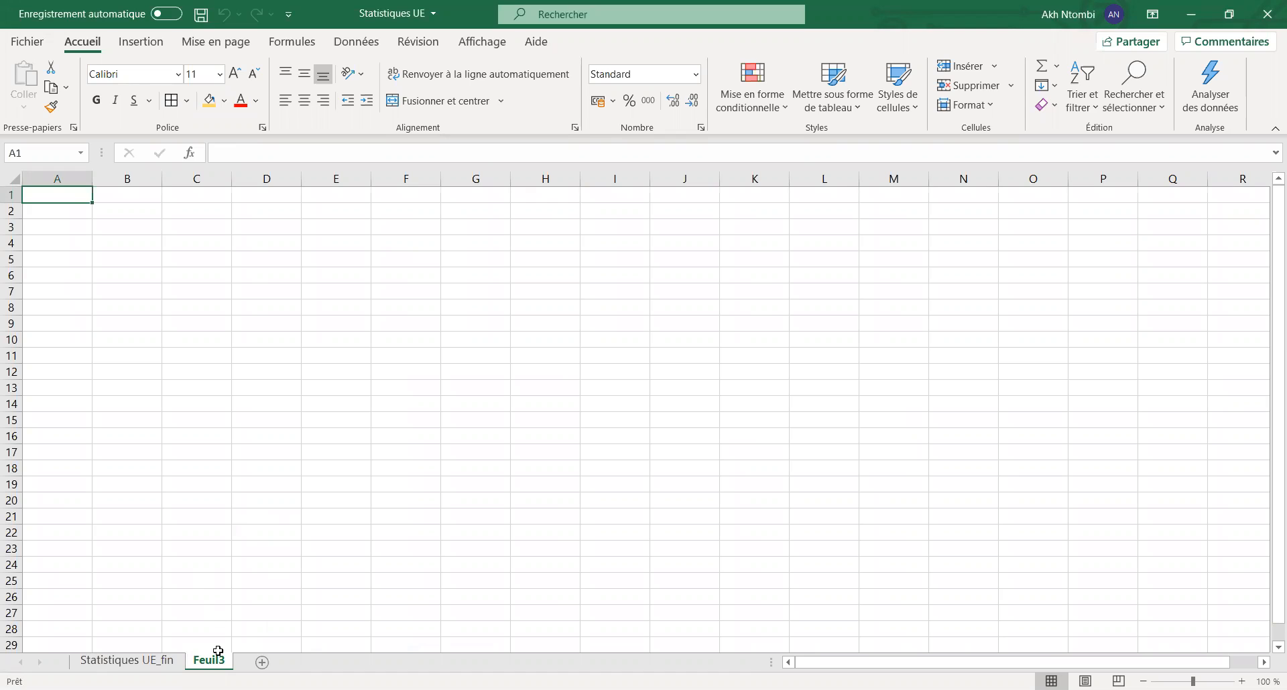
double_click(209, 664)
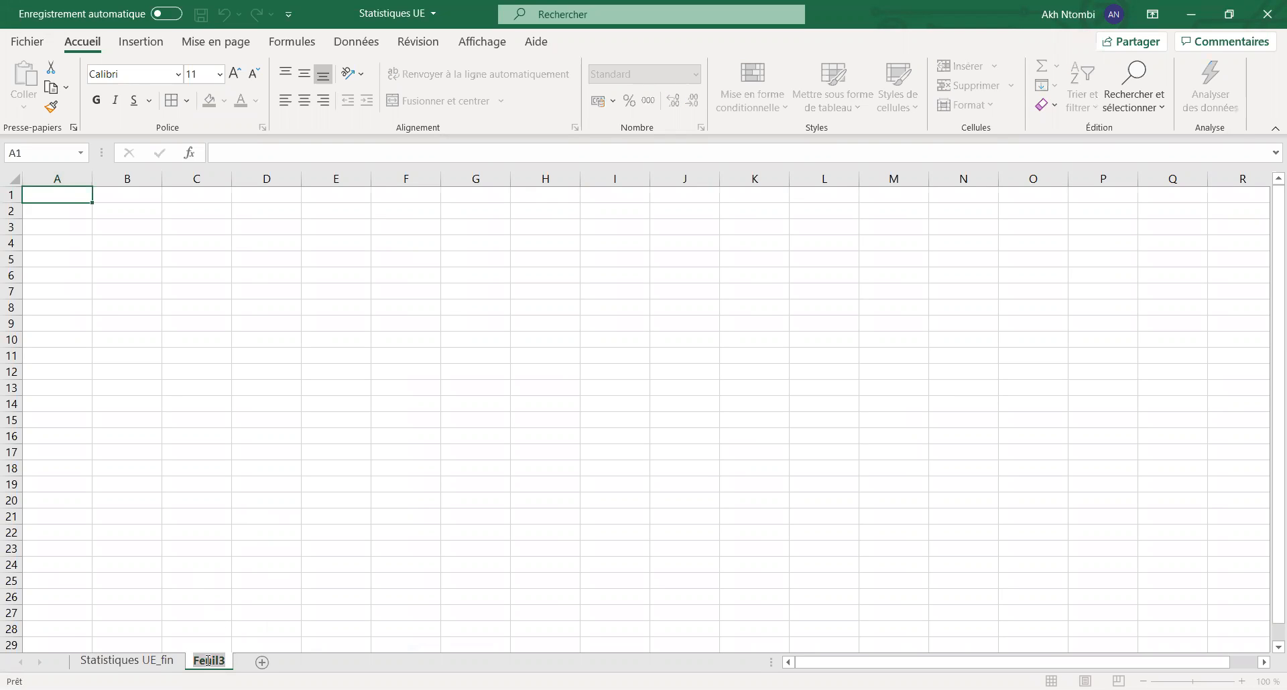
key(BackSpace)
text(IDH)
click(209, 594)
Copy the Pays column (A1:A39) from the Statistiques UE_fin sheet into the IDH sheet starting at A1
click(132, 660)
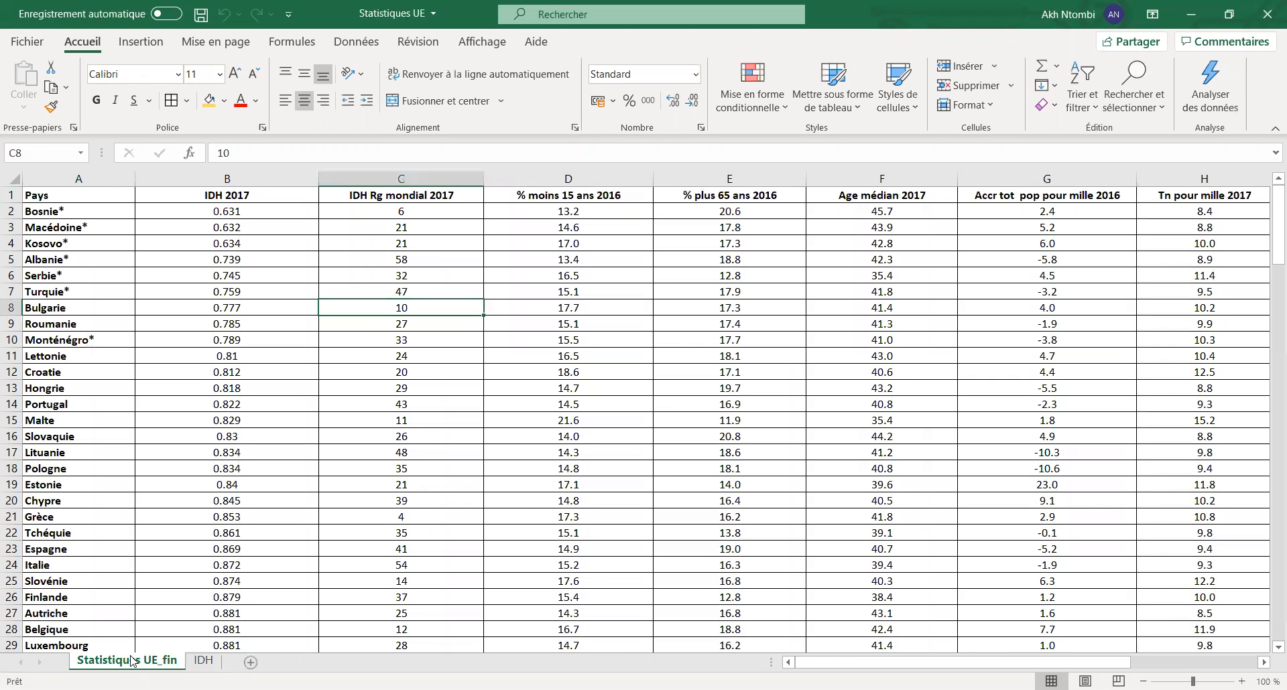
drag(36, 196, 45, 614)
right_click(90, 472)
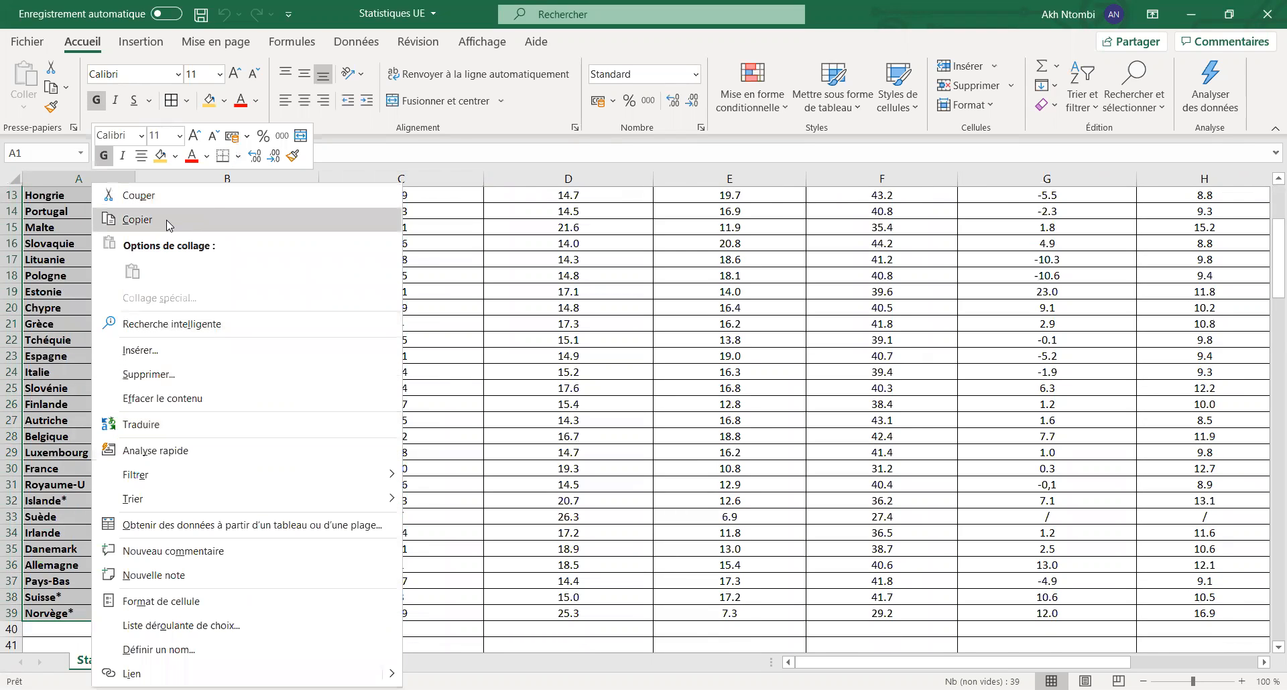
click(137, 220)
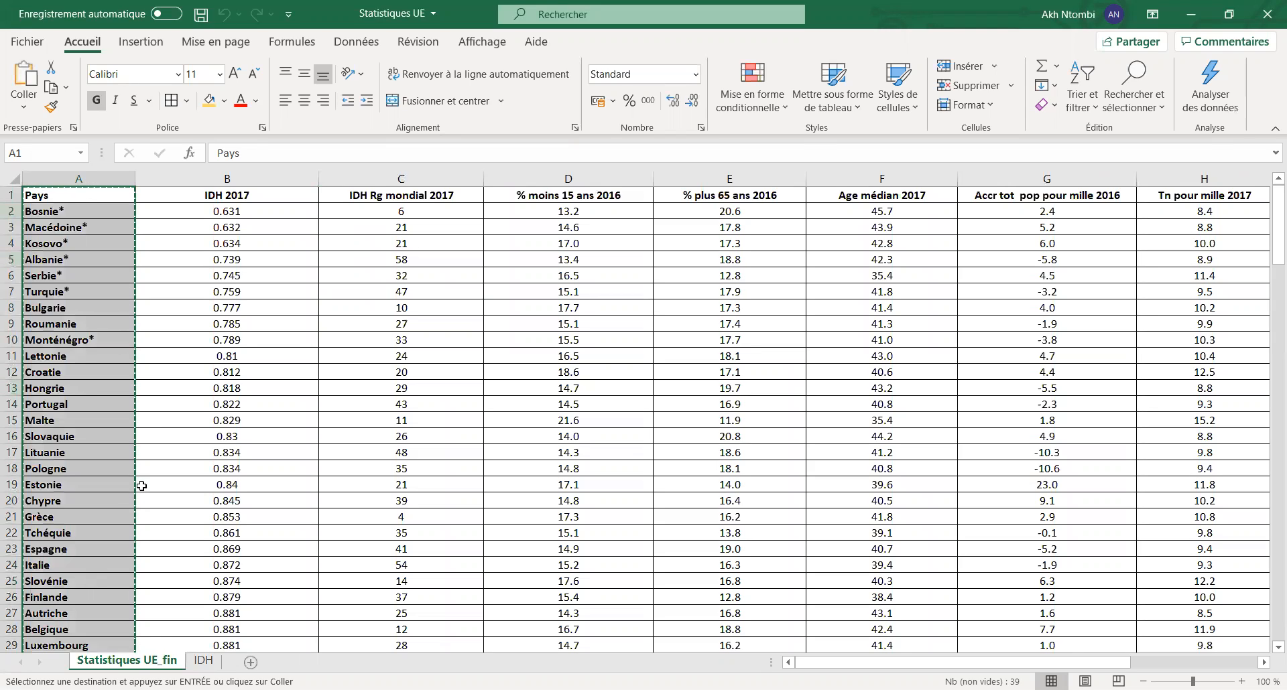
click(203, 661)
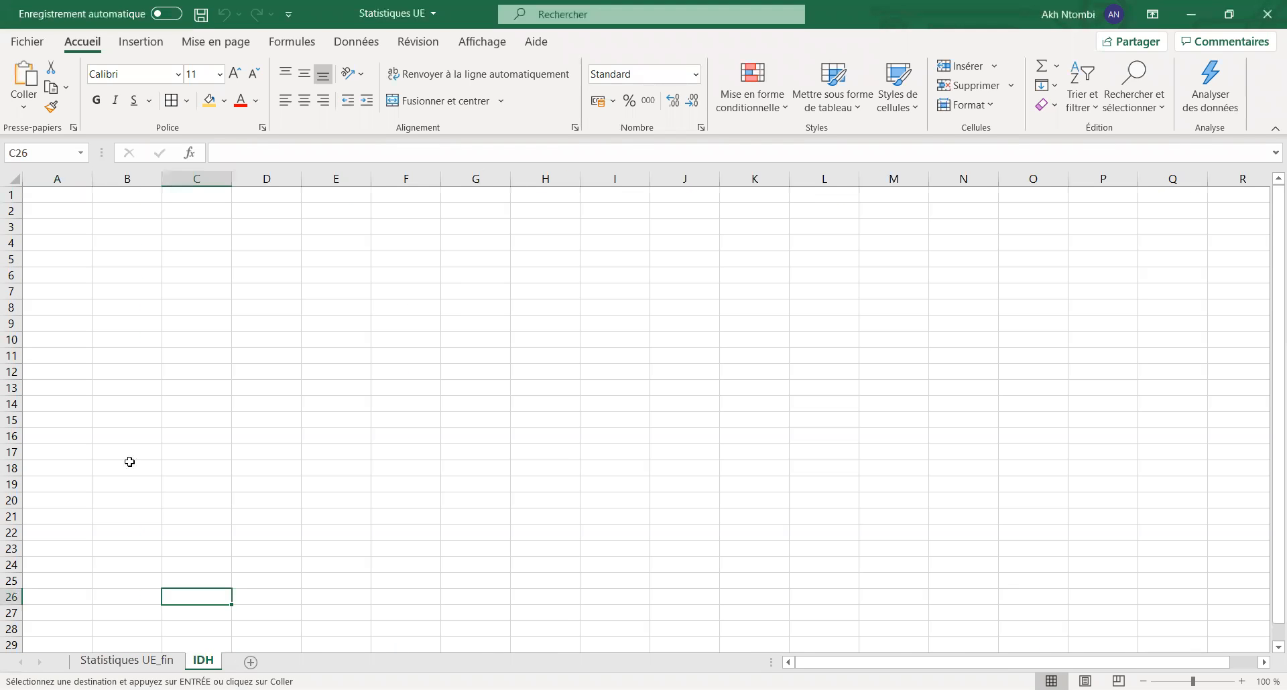
click(57, 198)
right_click(60, 194)
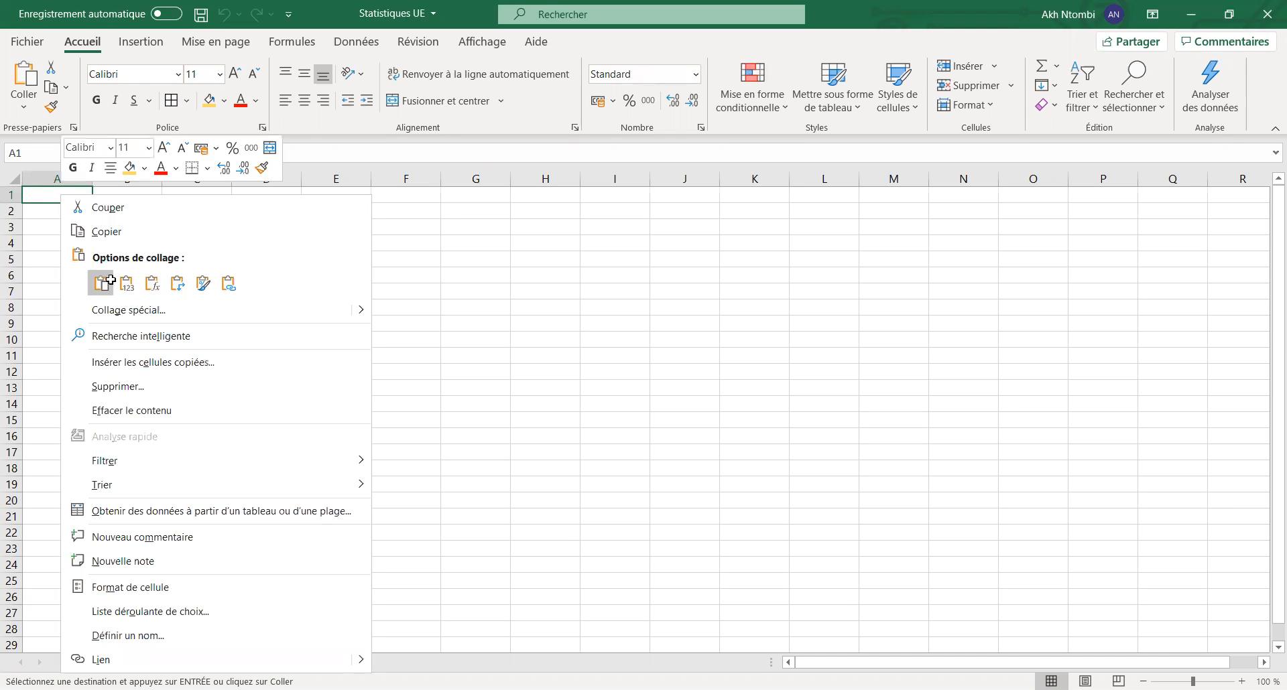
click(102, 282)
Copy the IDH 2017 column (B1:B39) from Statistiques UE_fin into the IDH sheet starting at B1
click(127, 660)
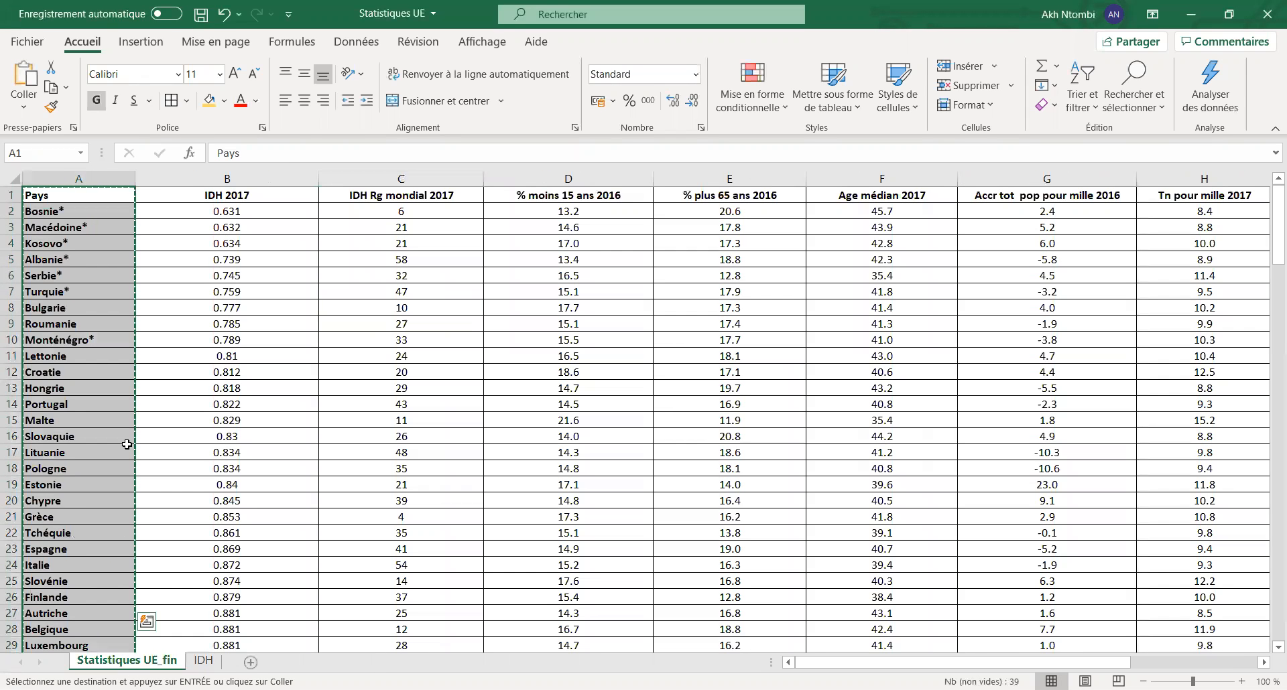
drag(163, 192, 208, 589)
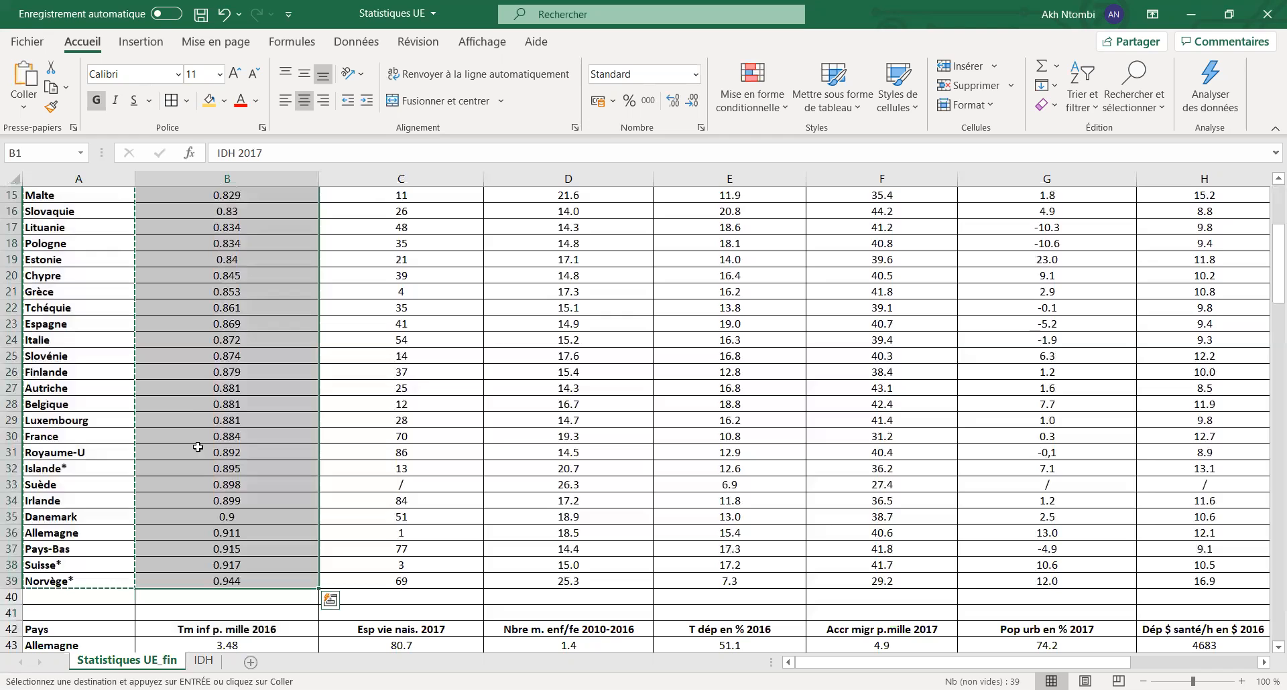
right_click(191, 403)
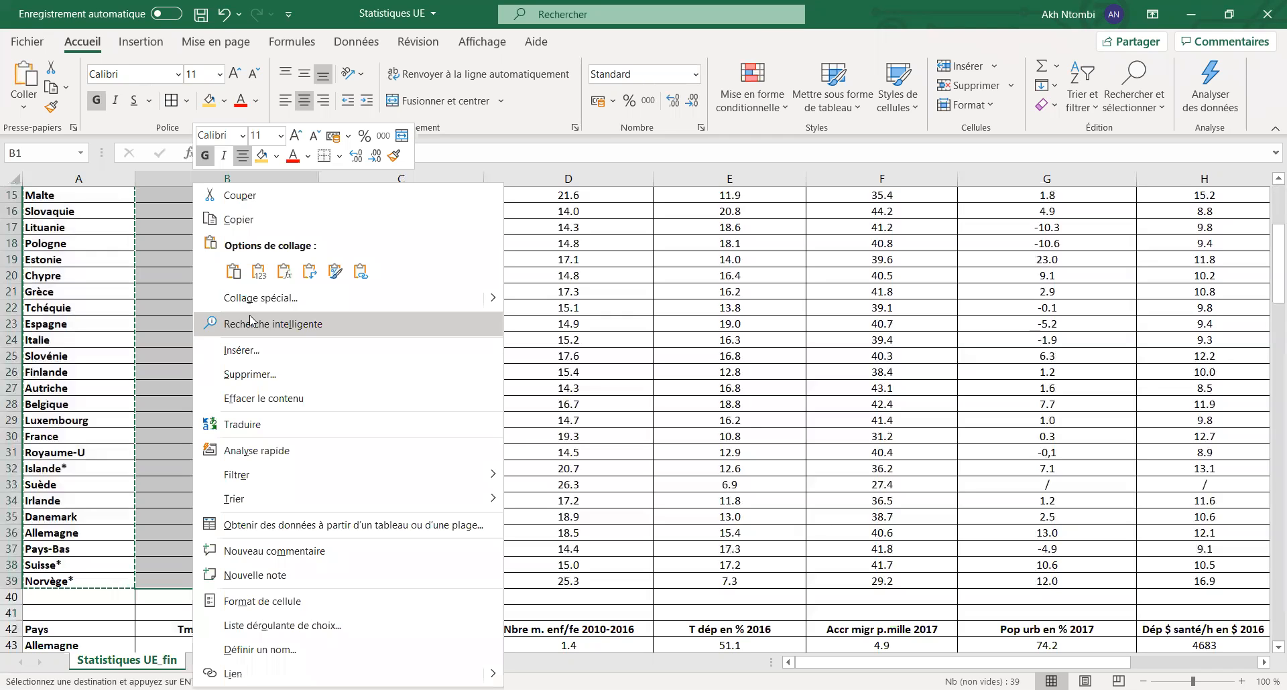
click(238, 219)
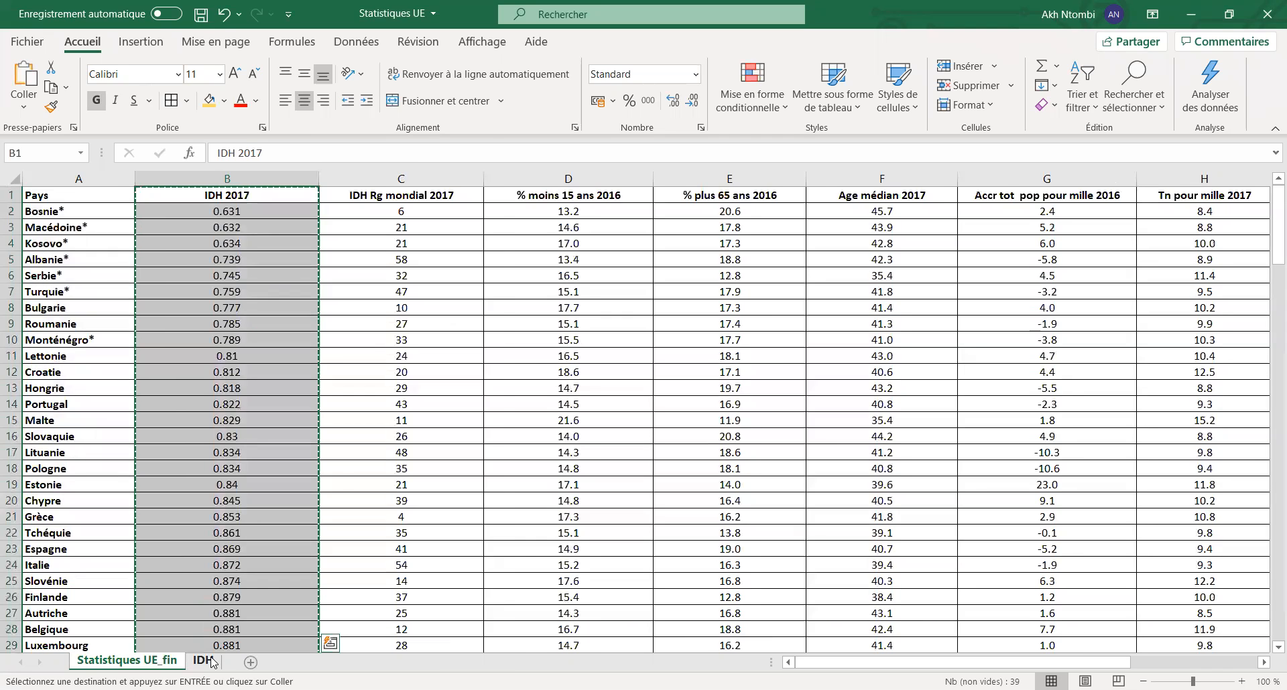
click(203, 661)
click(131, 203)
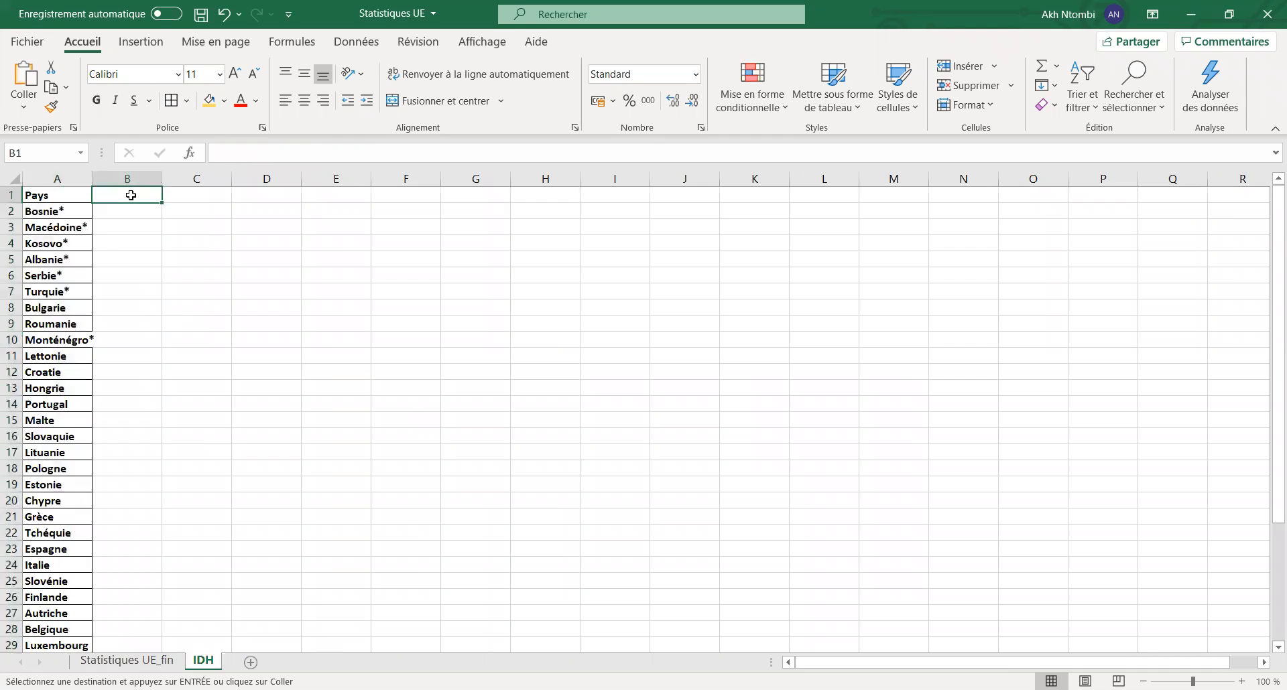
right_click(132, 196)
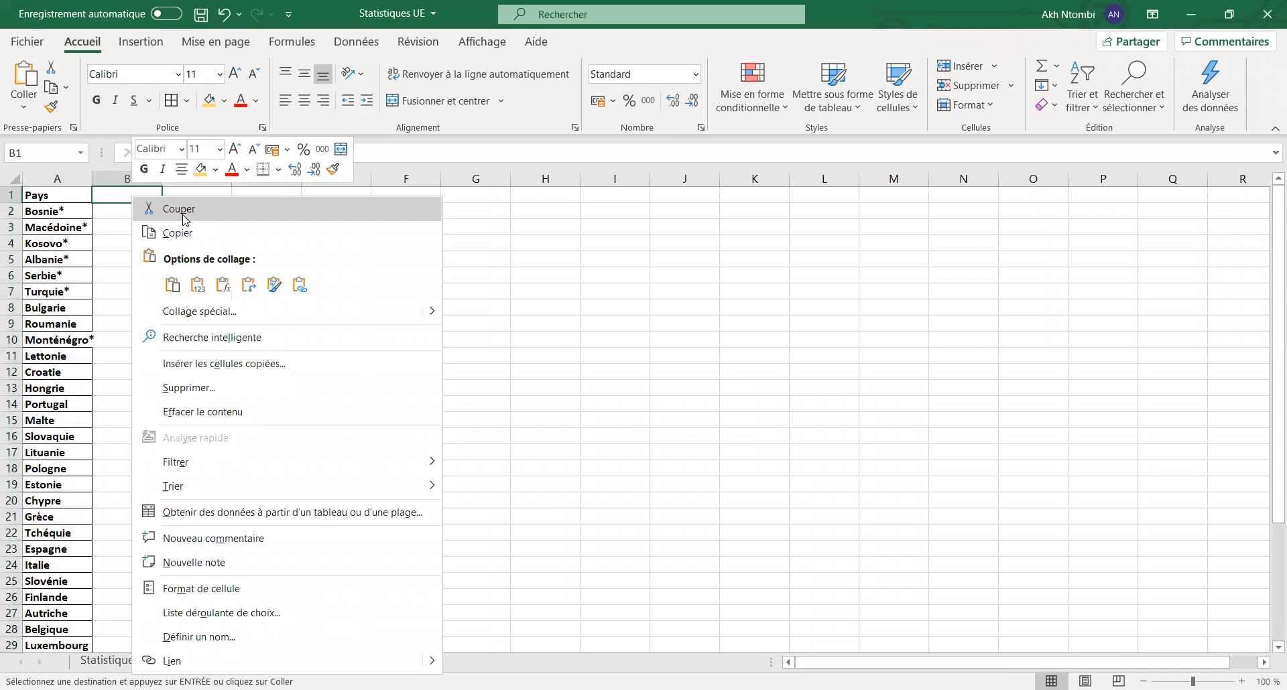
click(174, 284)
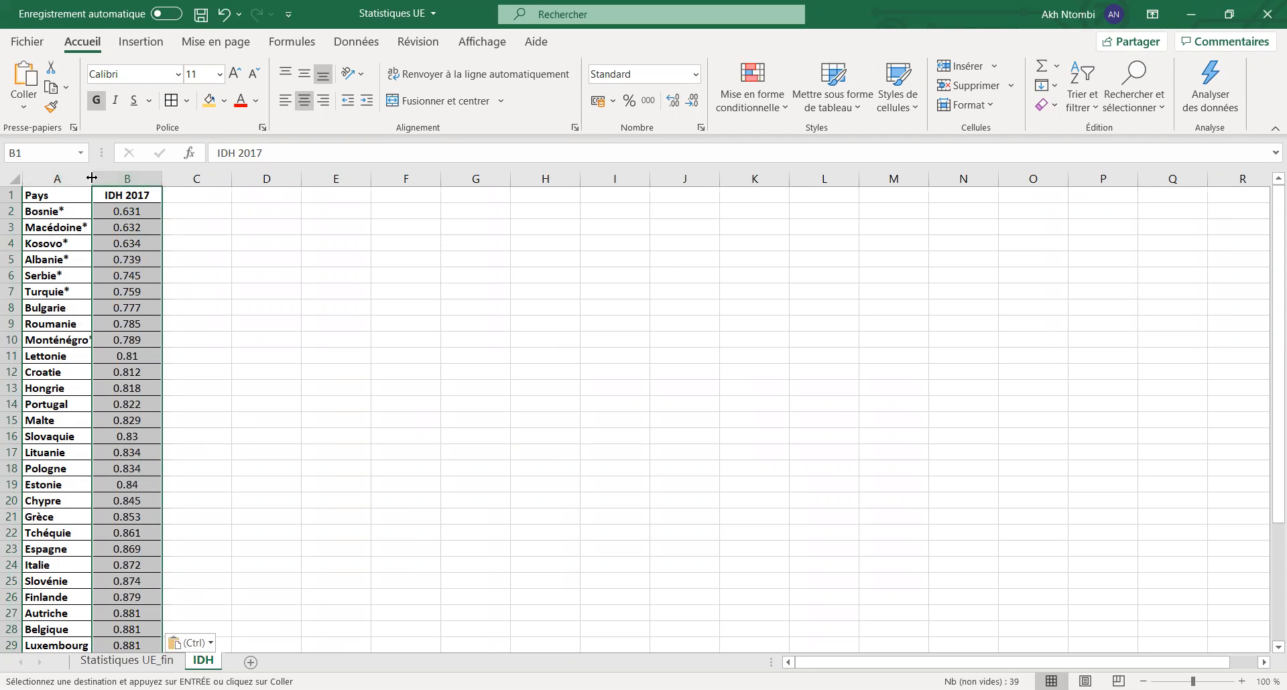
Widen columns A and B of the IDH sheet to roughly twice their width
drag(92, 178, 163, 181)
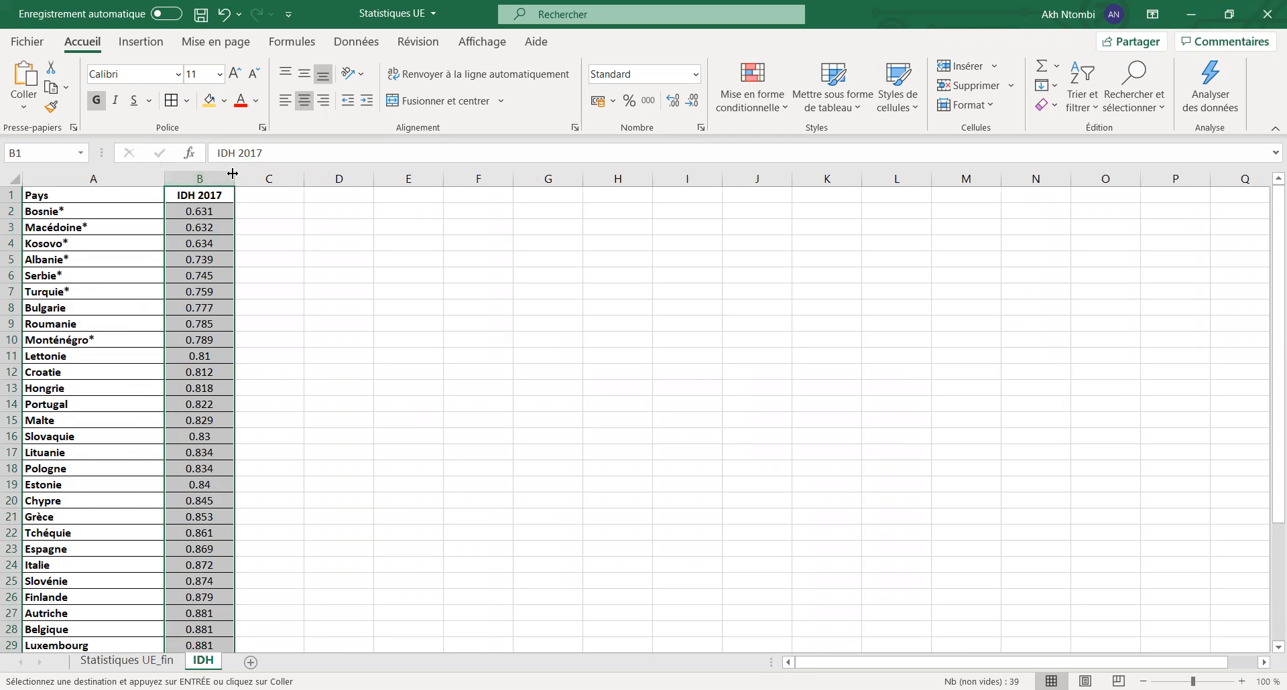
drag(236, 178, 297, 177)
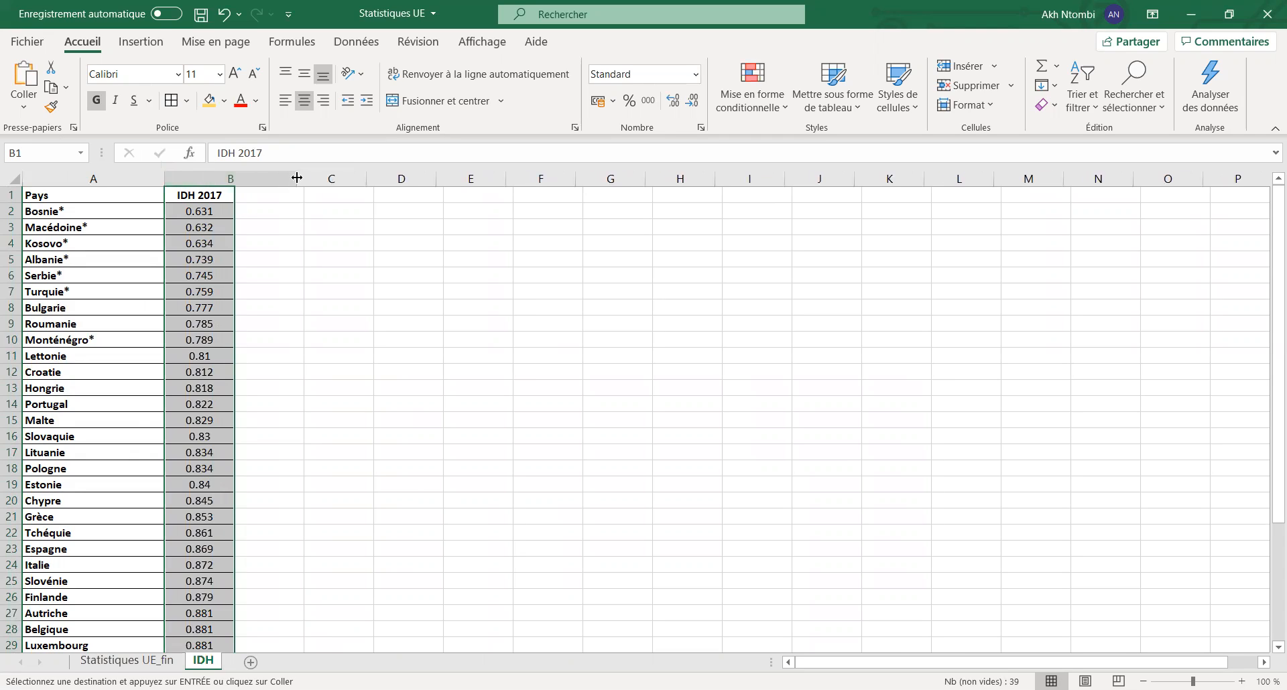
click(399, 262)
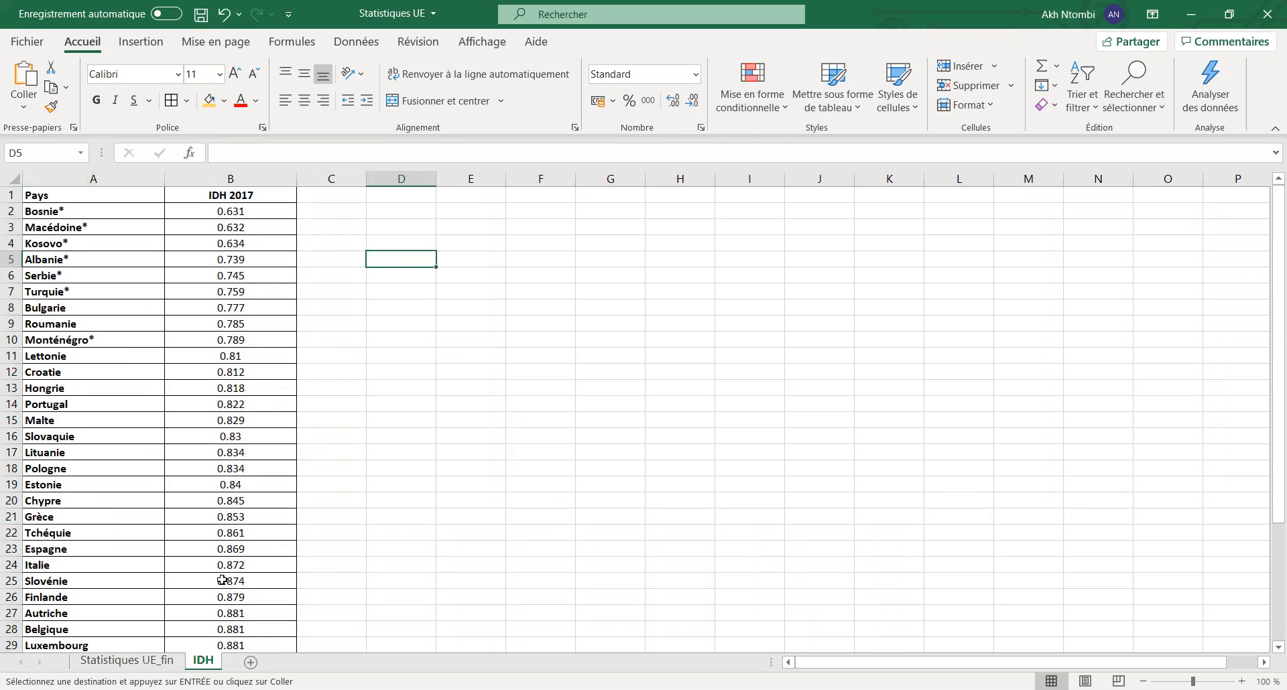
Try to insert a clustered column chart from A1:B39, and undo the insertion
drag(34, 195, 203, 613)
click(137, 41)
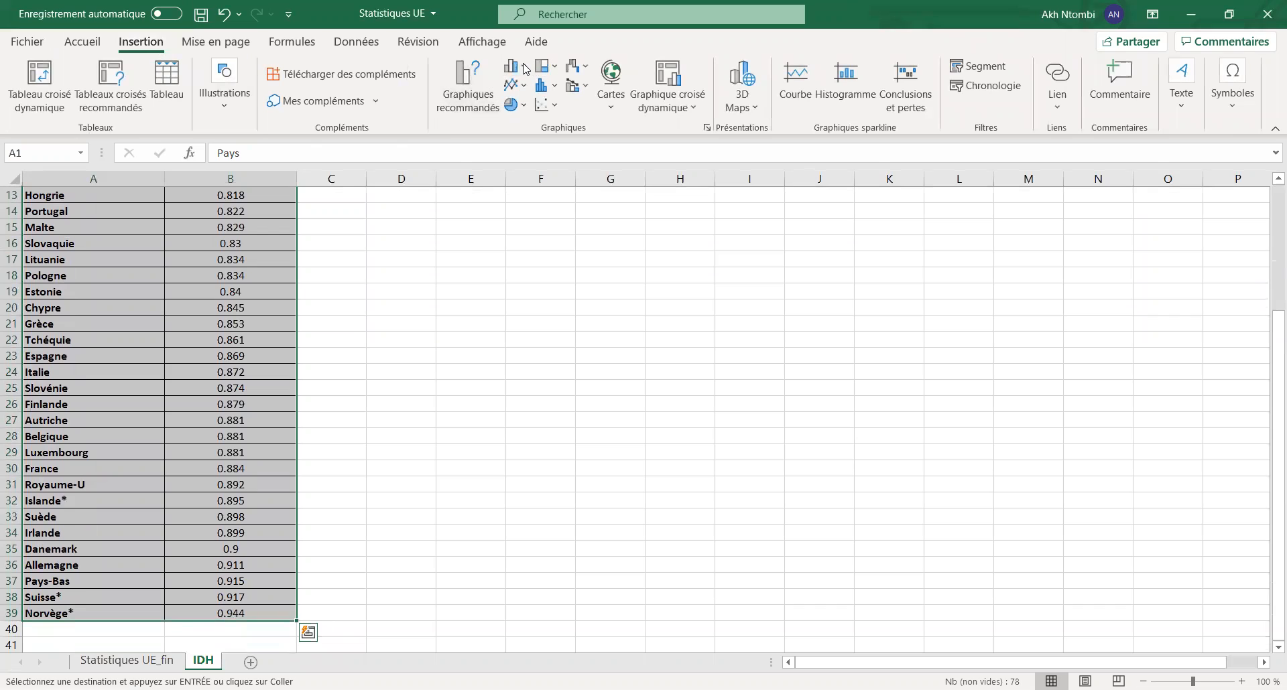
click(526, 69)
click(526, 127)
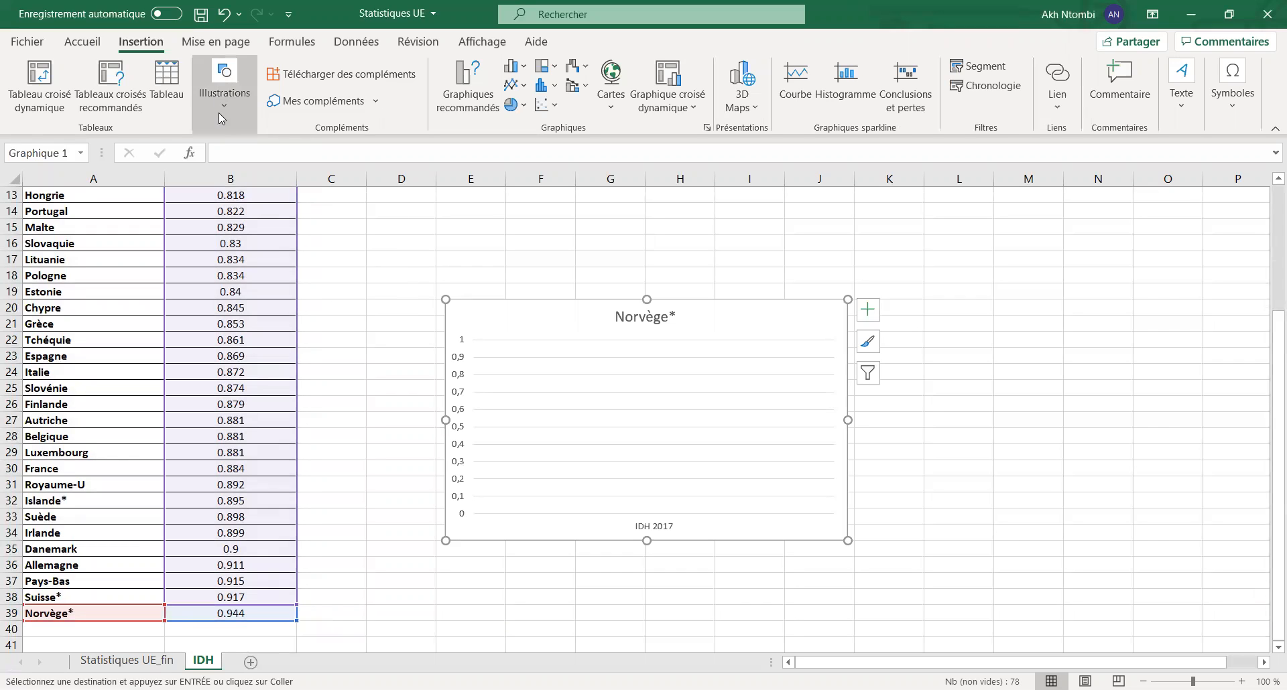
click(224, 14)
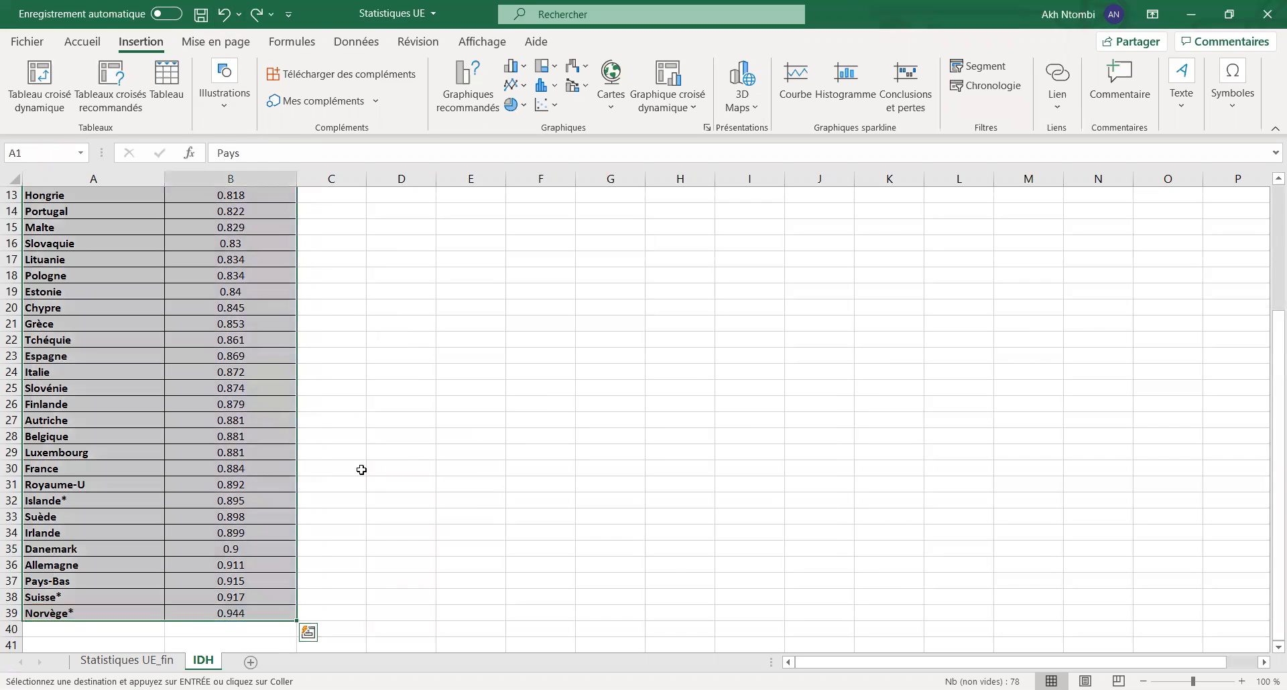
click(386, 439)
Replace every decimal point with a comma in the IDH 2017 values in B2:B39
scroll(420, 408, up, 4)
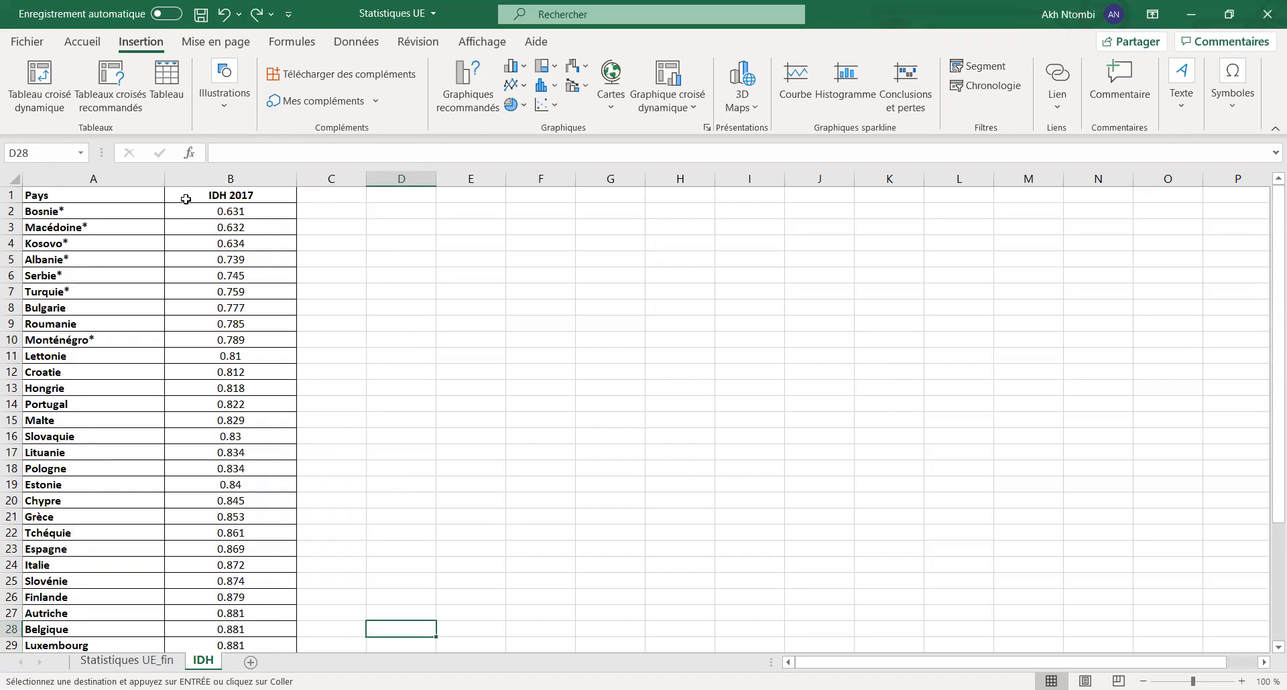
drag(186, 212, 296, 640)
drag(218, 659, 216, 637)
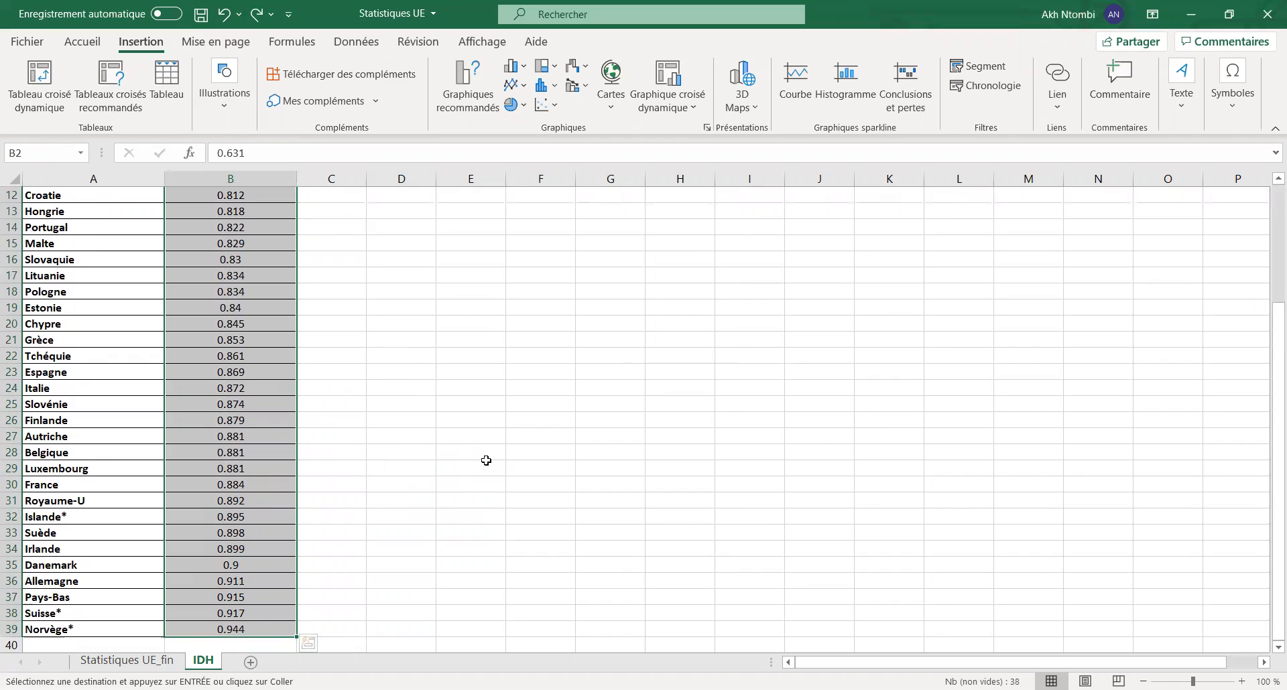
key(ctrl+h)
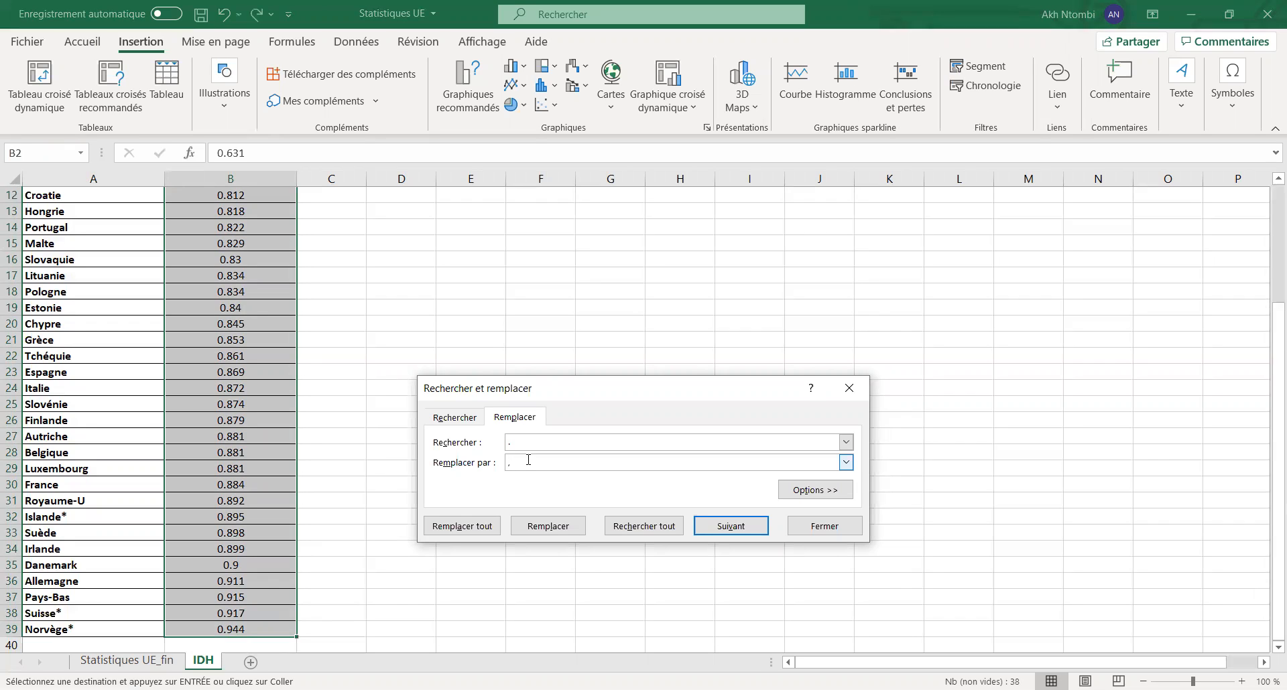
click(446, 528)
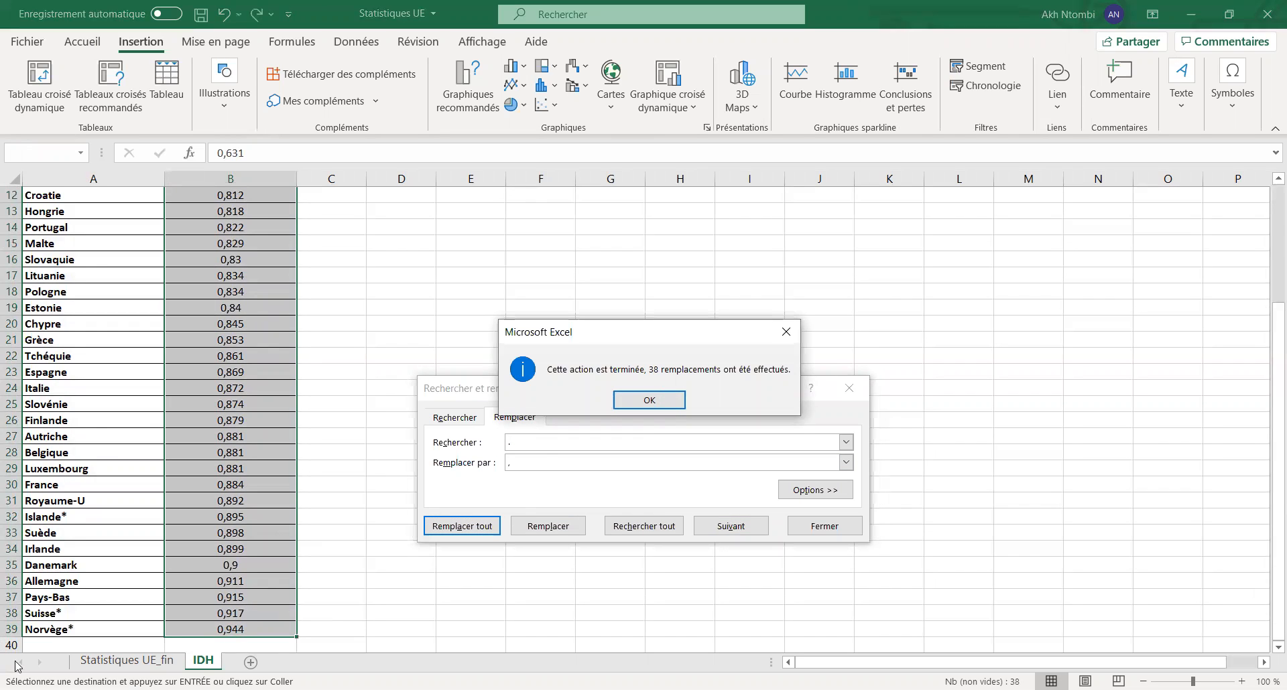
click(649, 401)
click(848, 527)
click(400, 423)
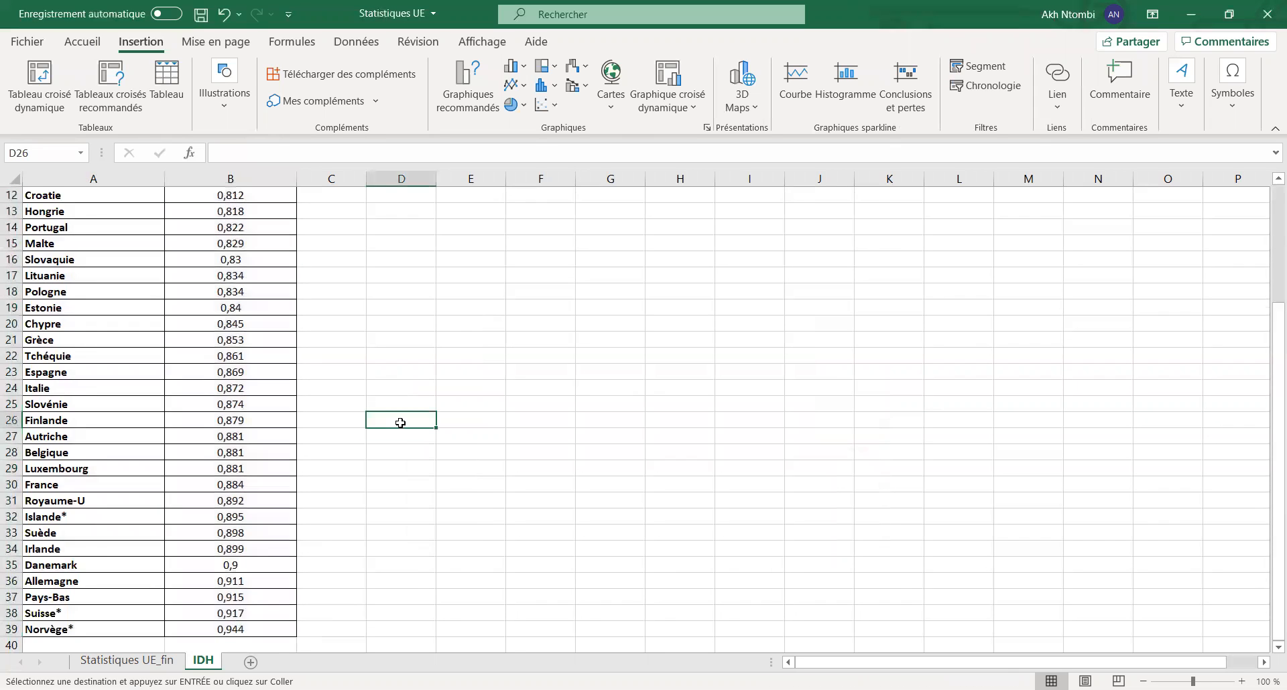
Insert a clustered column chart from the country and IDH 2017 data in A1:B39
scroll(400, 423, up, 4)
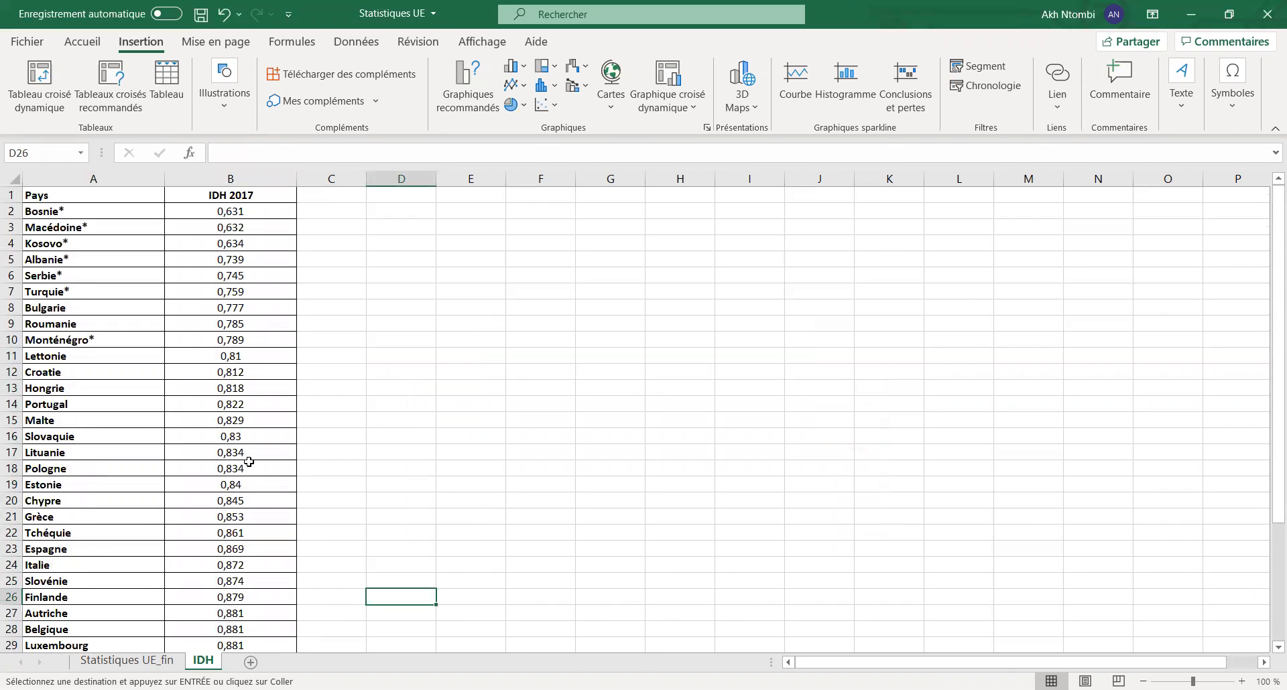
drag(49, 197, 175, 630)
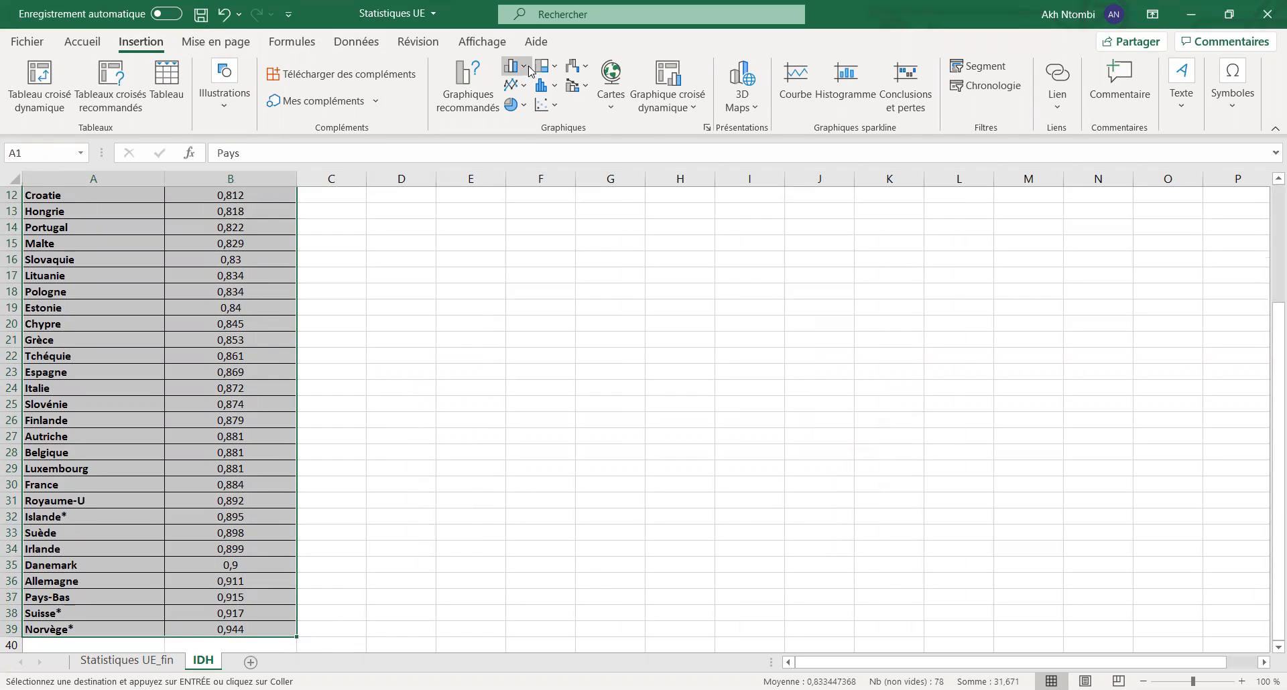
click(525, 127)
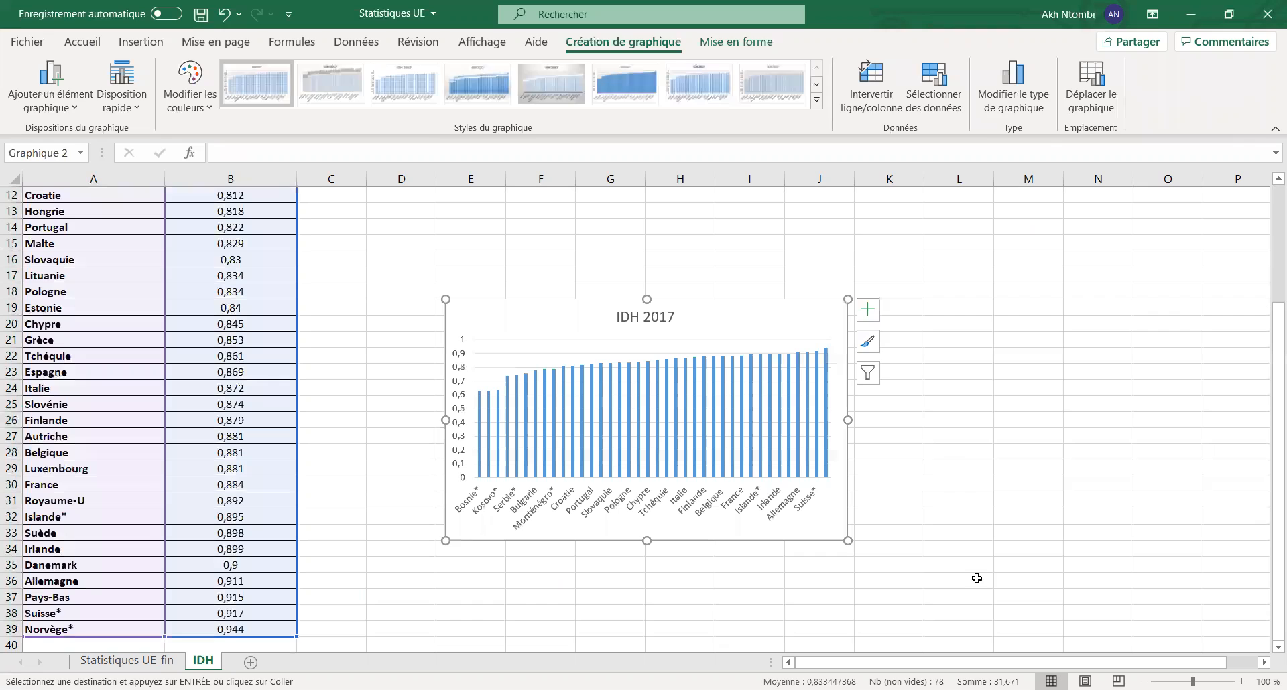
Widen the IDH 2017 chart by extending its right edge into column N
click(965, 450)
click(512, 416)
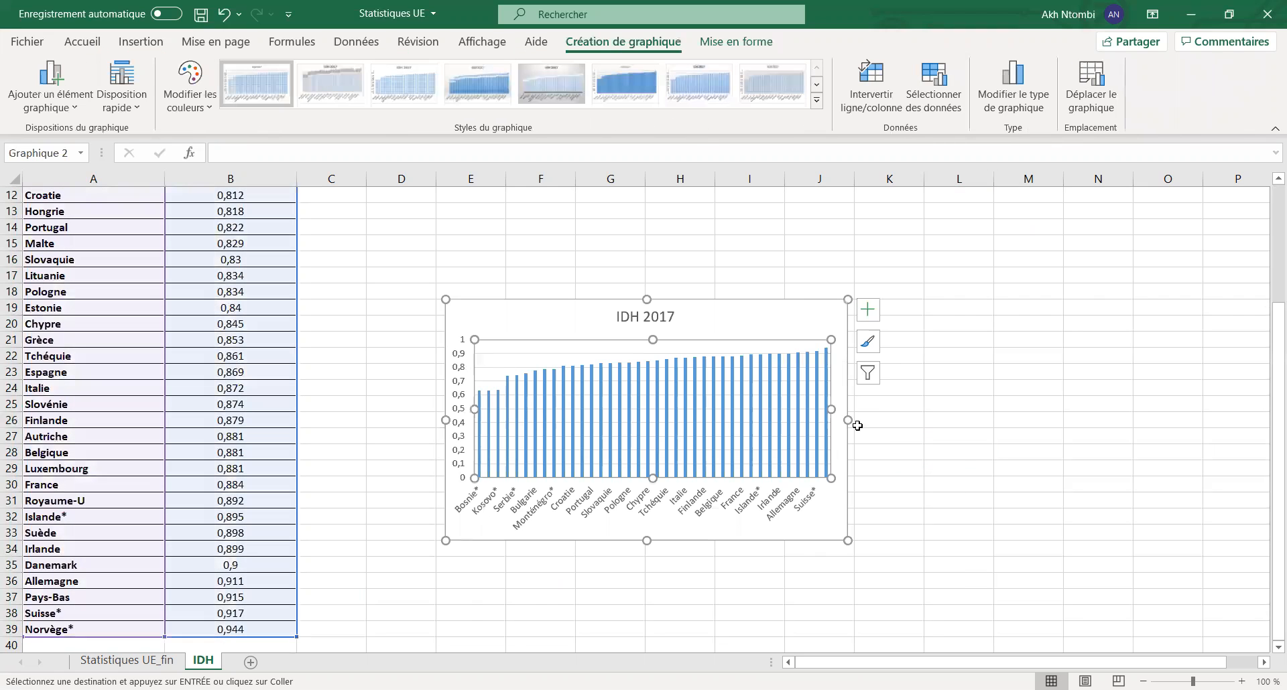
click(812, 319)
click(1047, 531)
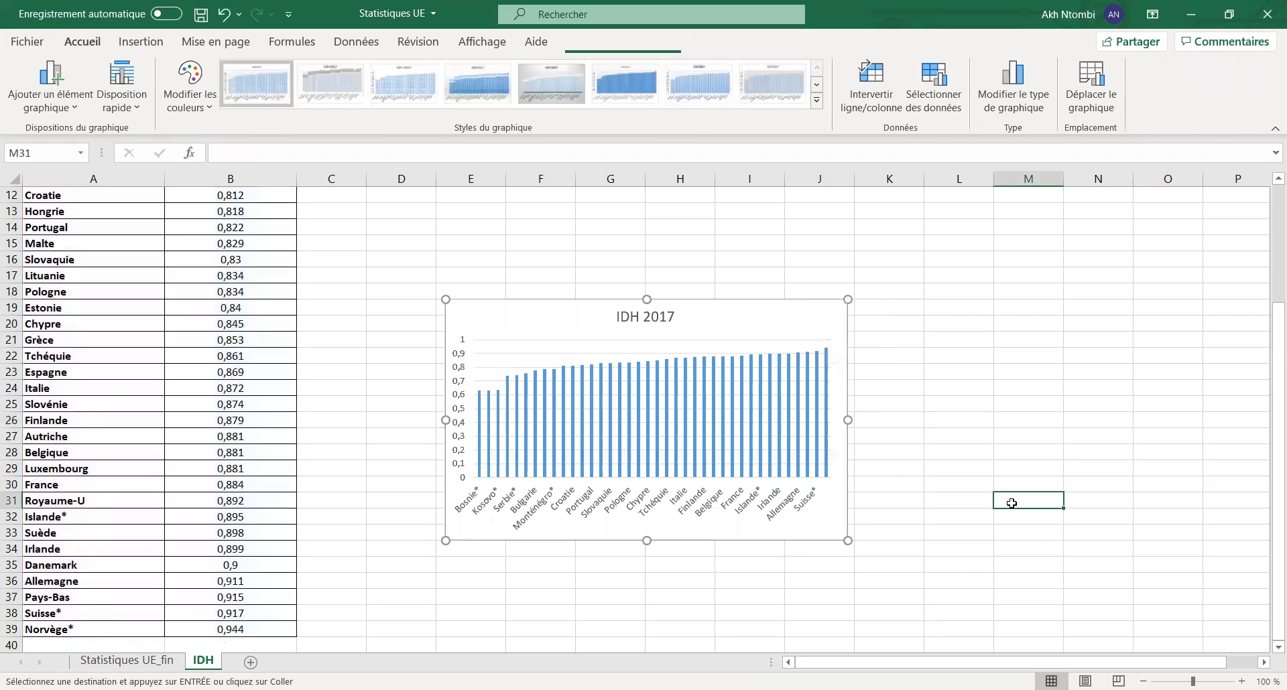
click(832, 402)
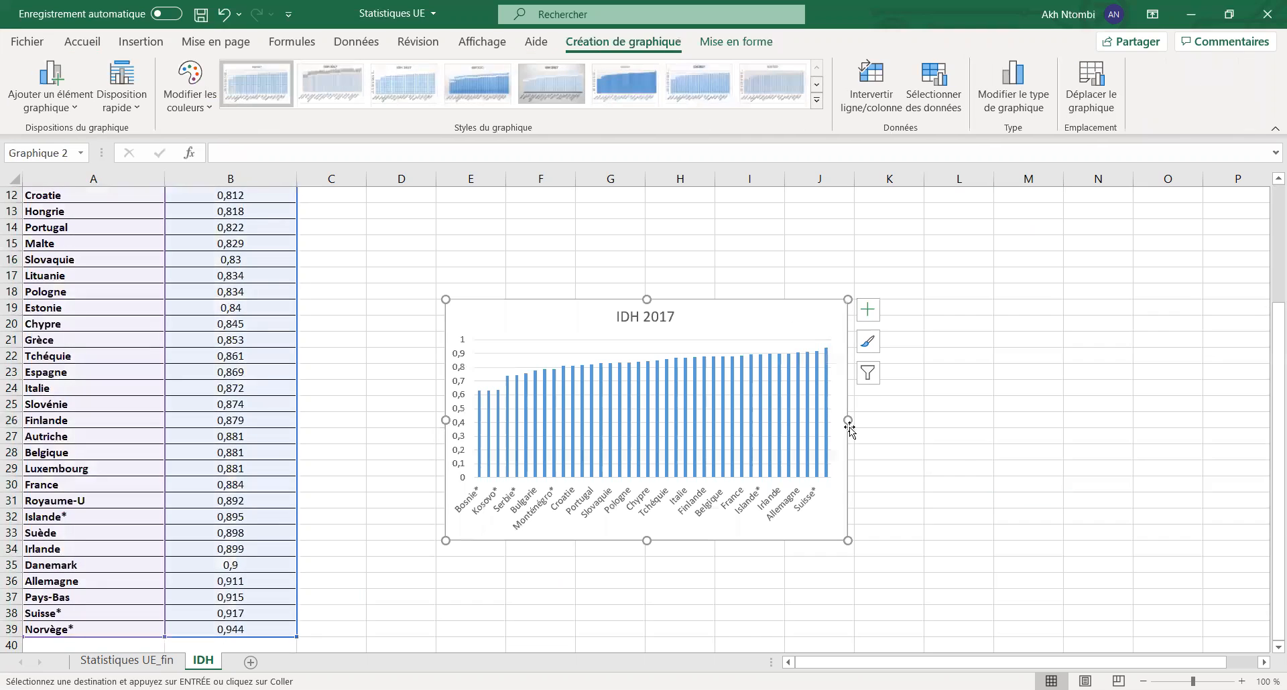
drag(846, 420, 1113, 426)
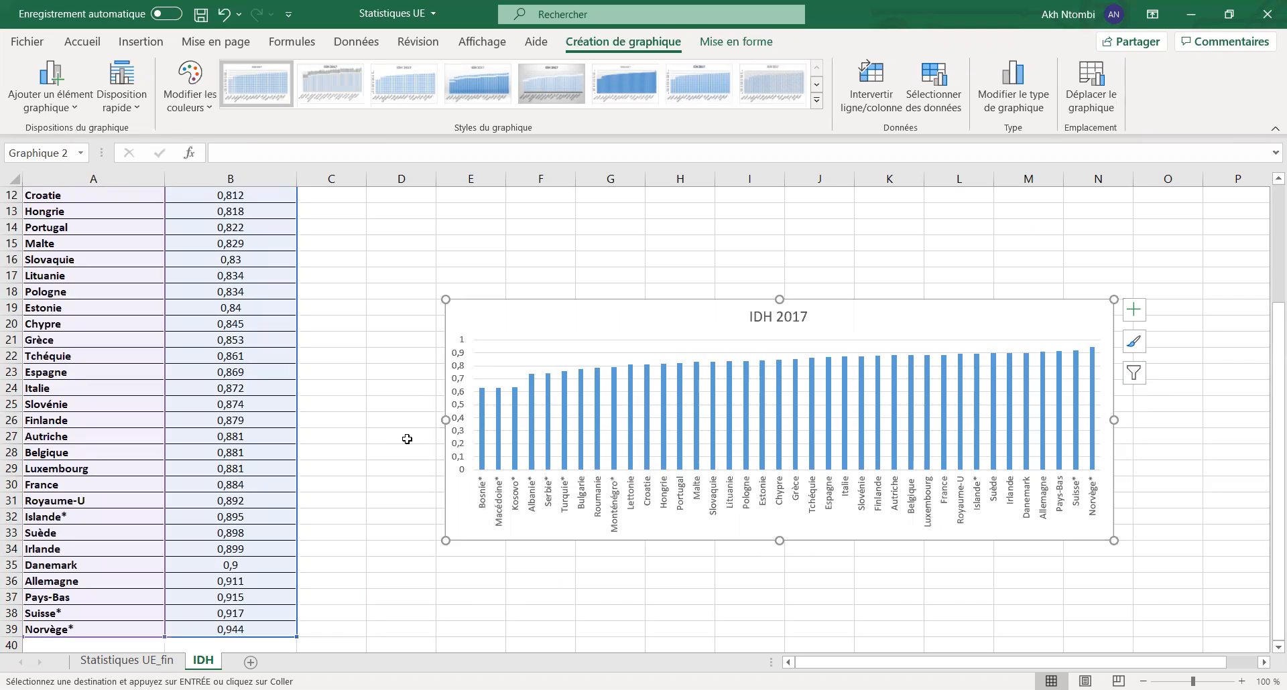
scroll(508, 562, down, 3)
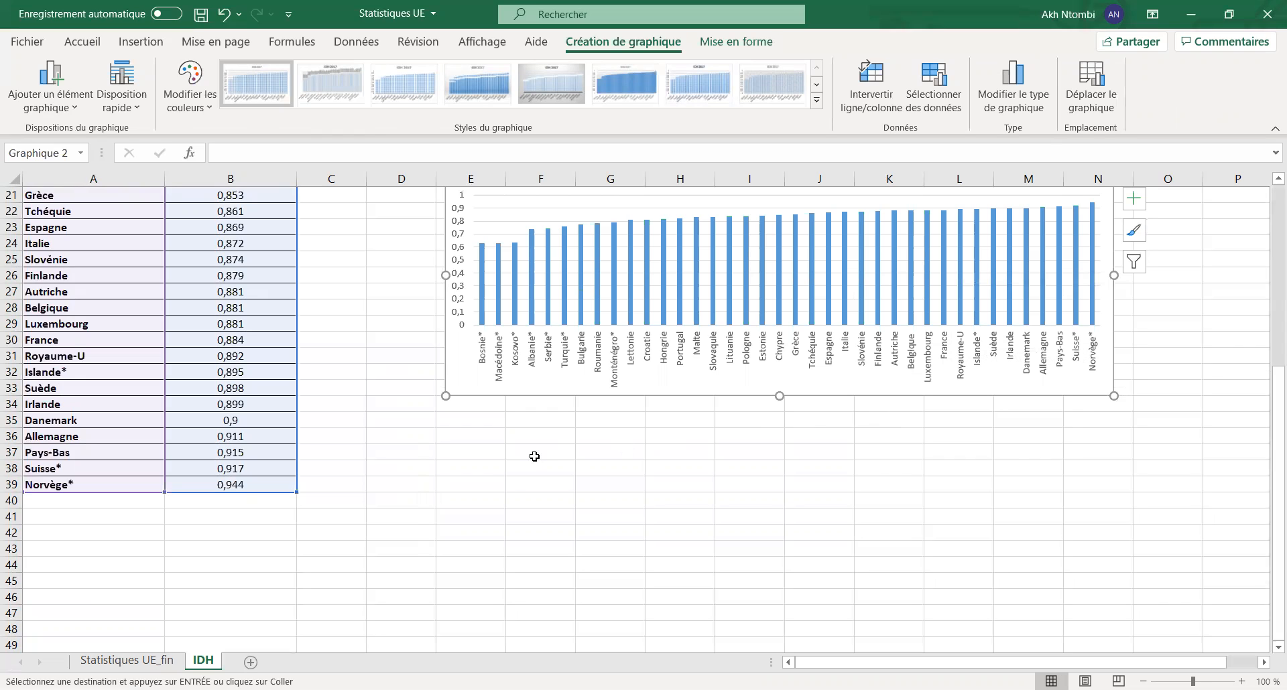
scroll(534, 458, up, 2)
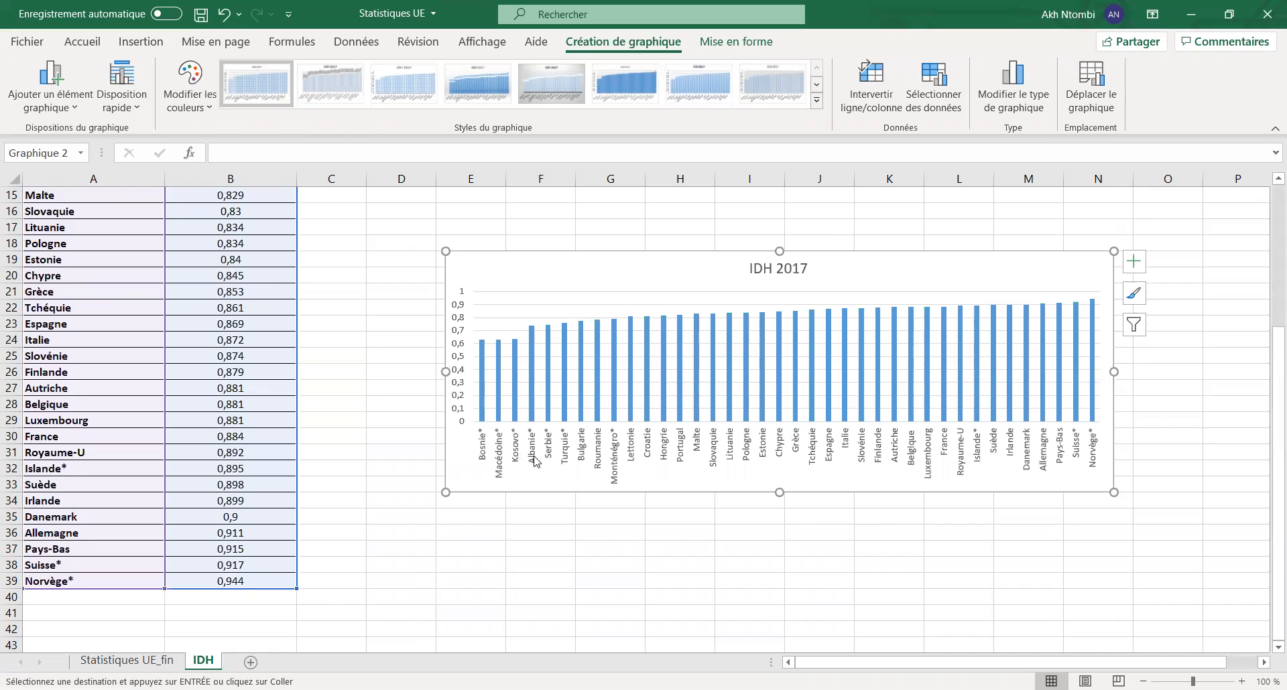
scroll(535, 460, up, 3)
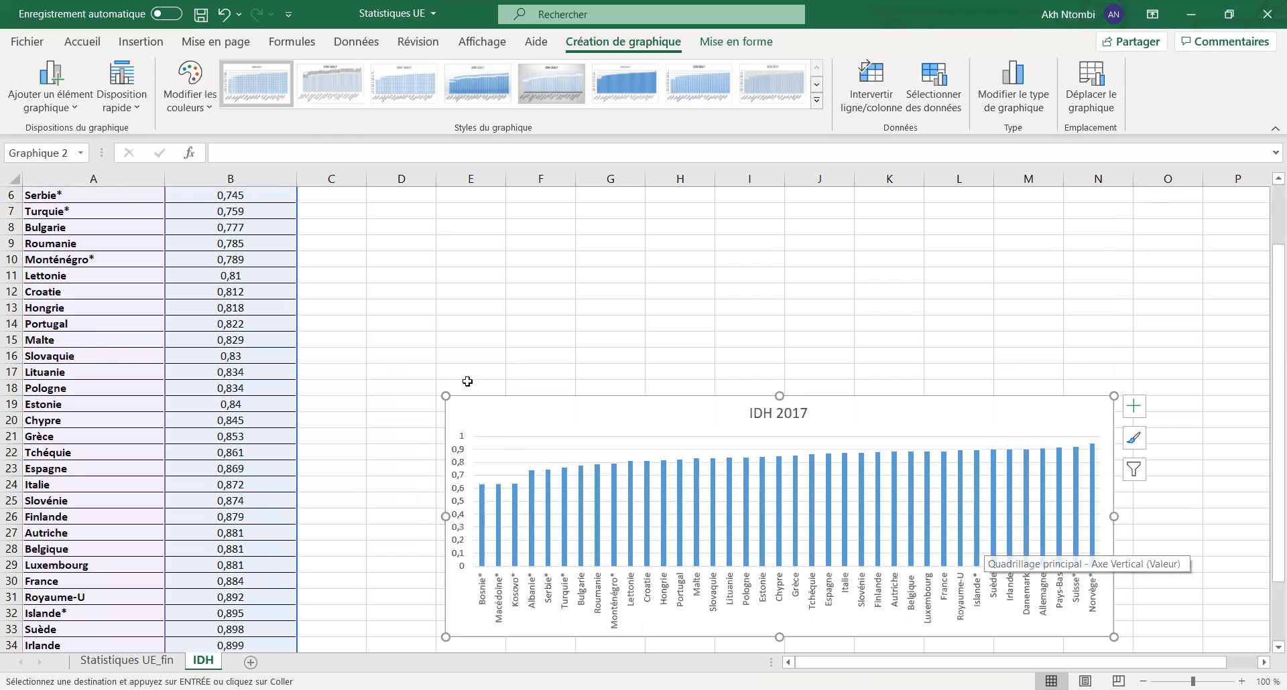
Sort the table A1:B39 with headers by the cell values of IDH 2017, from smallest to largest
scroll(377, 317, up, 2)
click(410, 292)
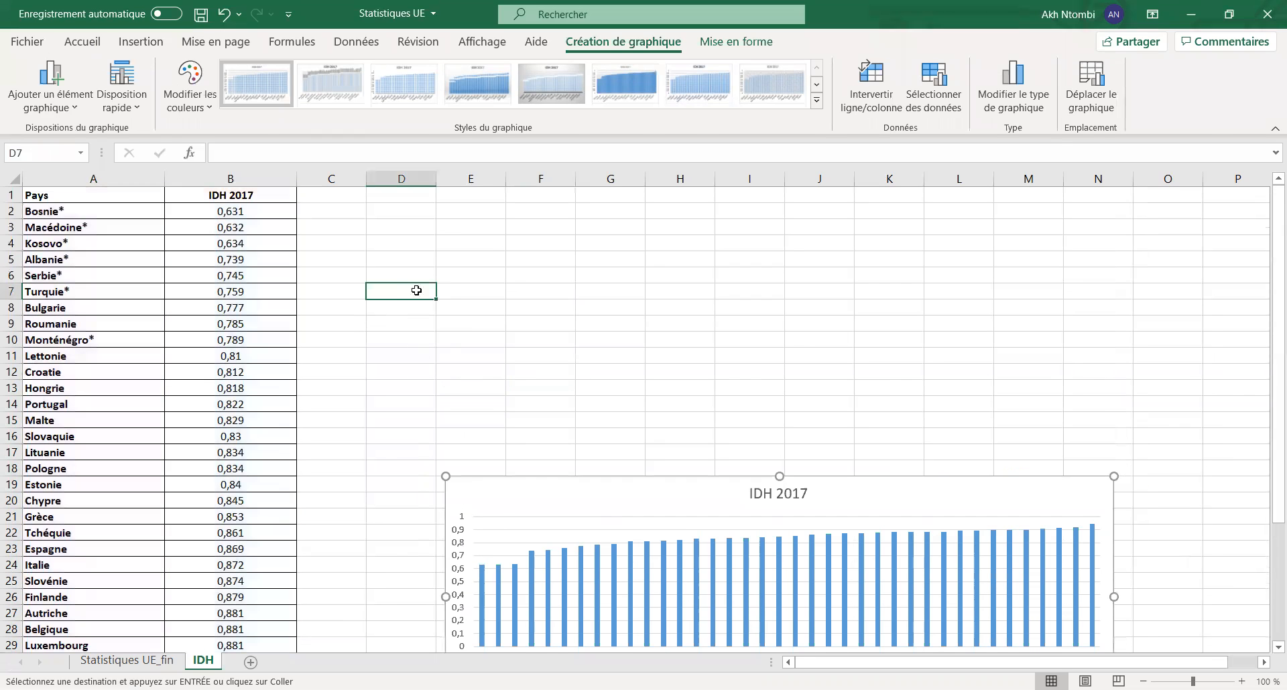
drag(74, 197, 225, 631)
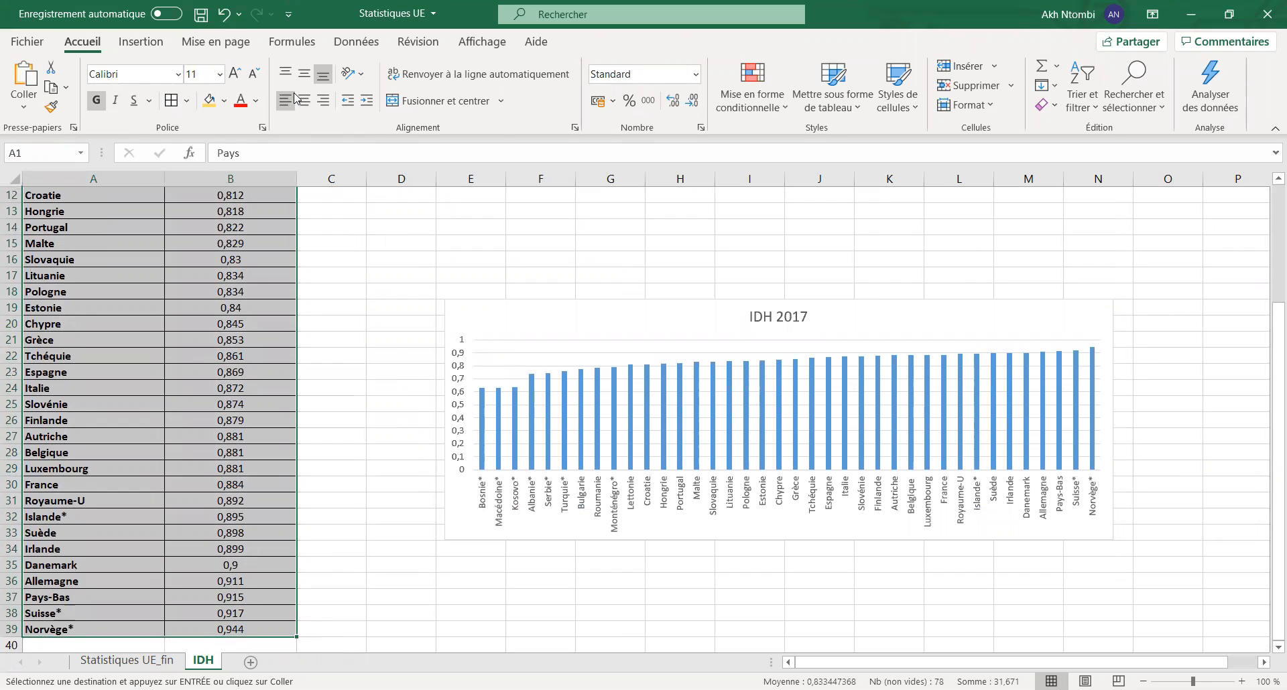
click(1097, 110)
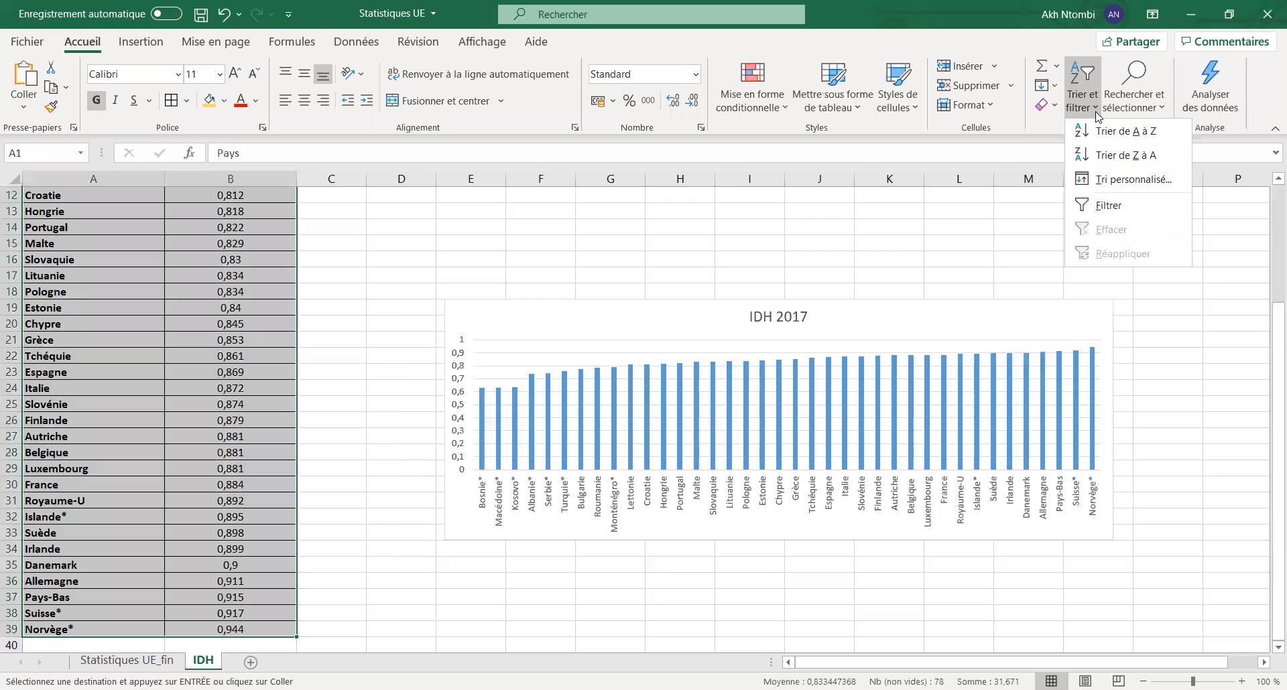
click(1106, 180)
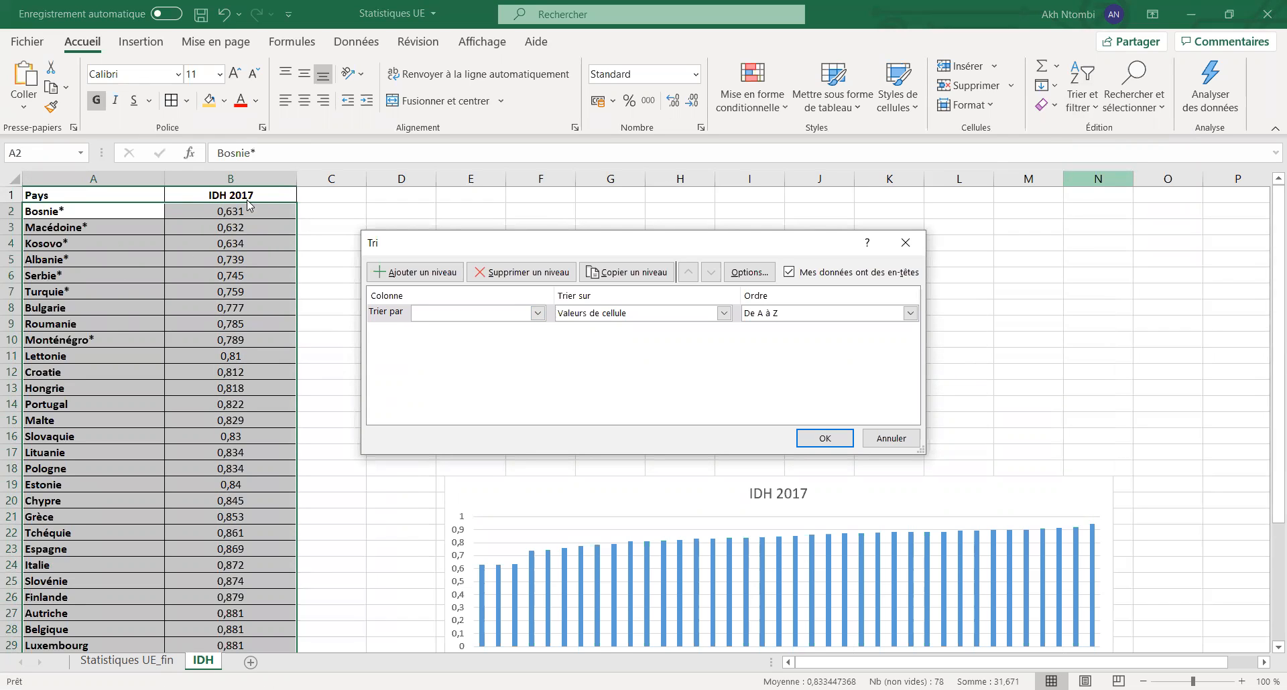
click(537, 313)
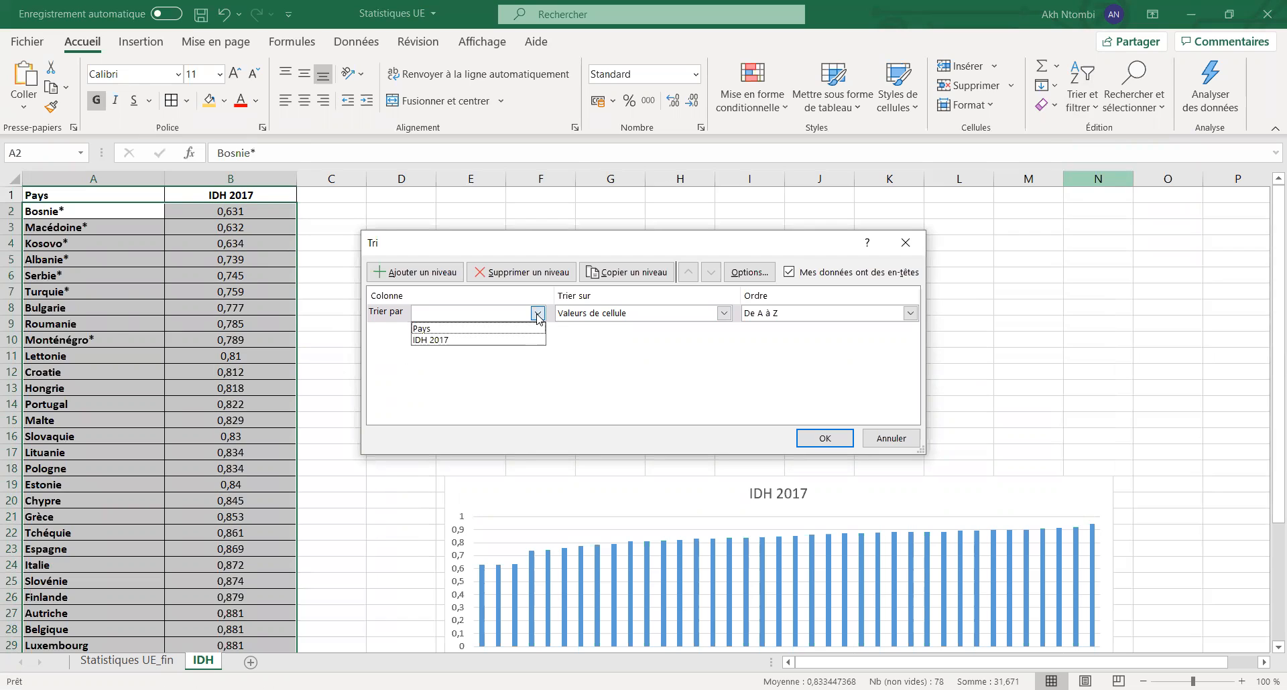
click(504, 340)
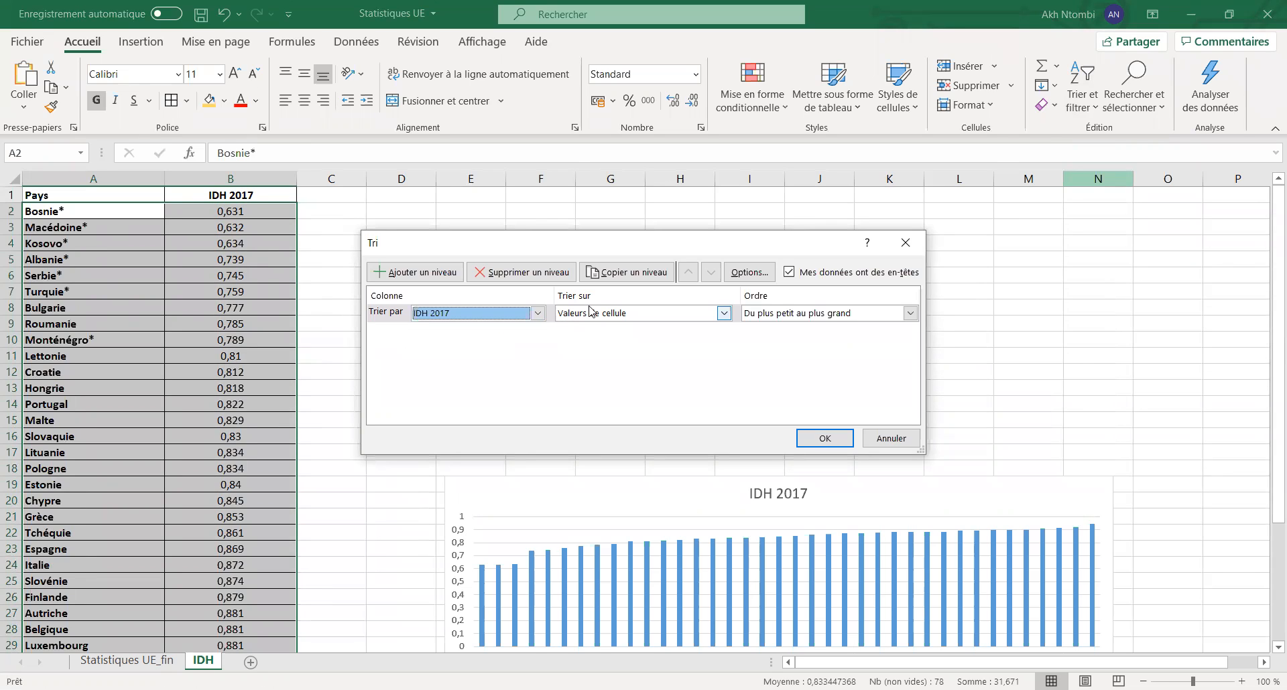
click(724, 313)
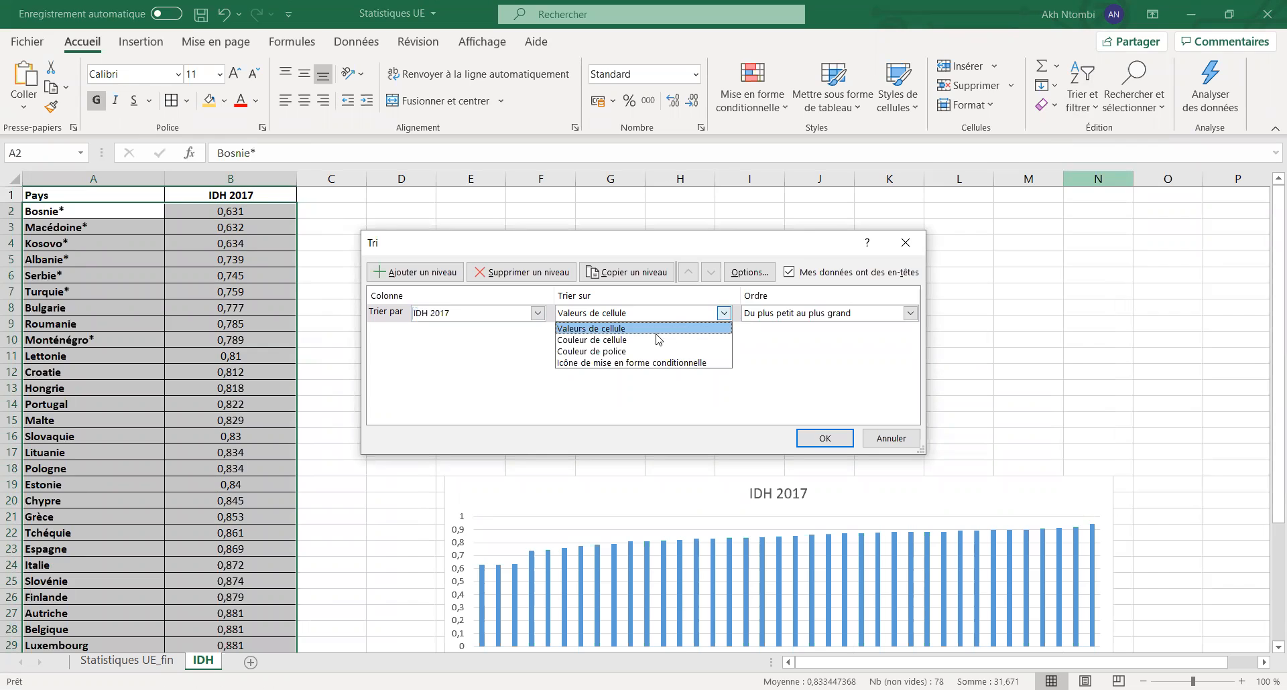
click(642, 320)
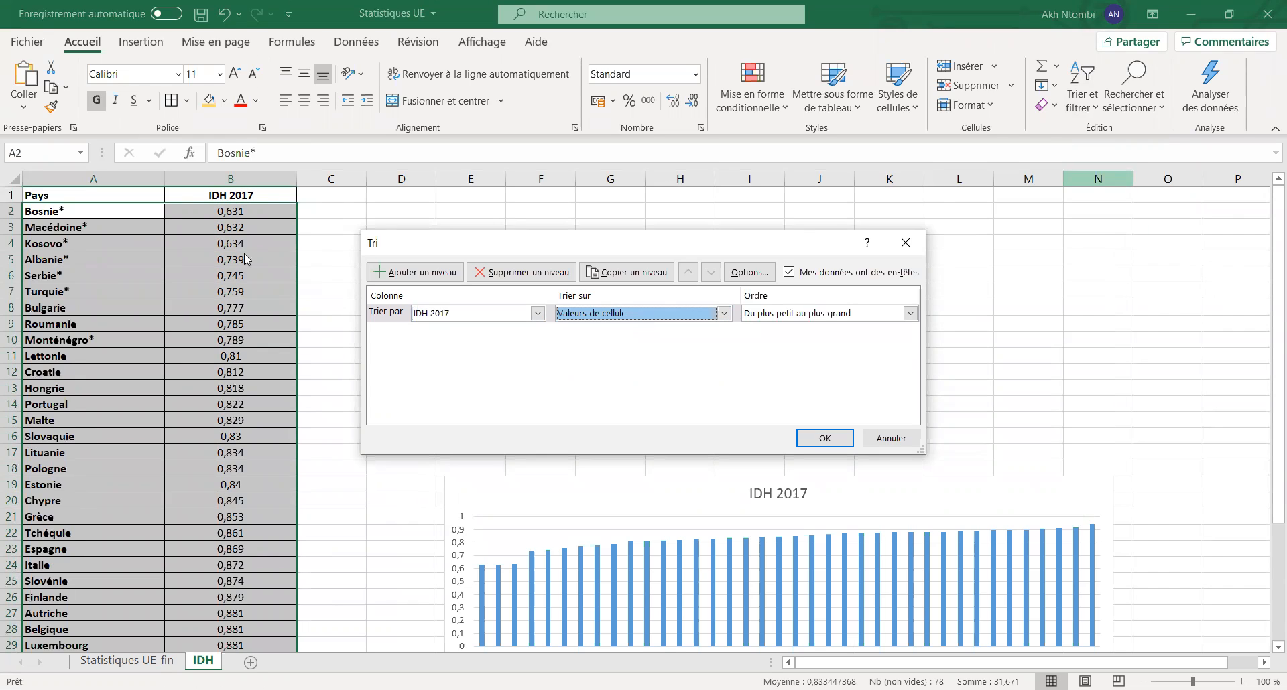
click(909, 313)
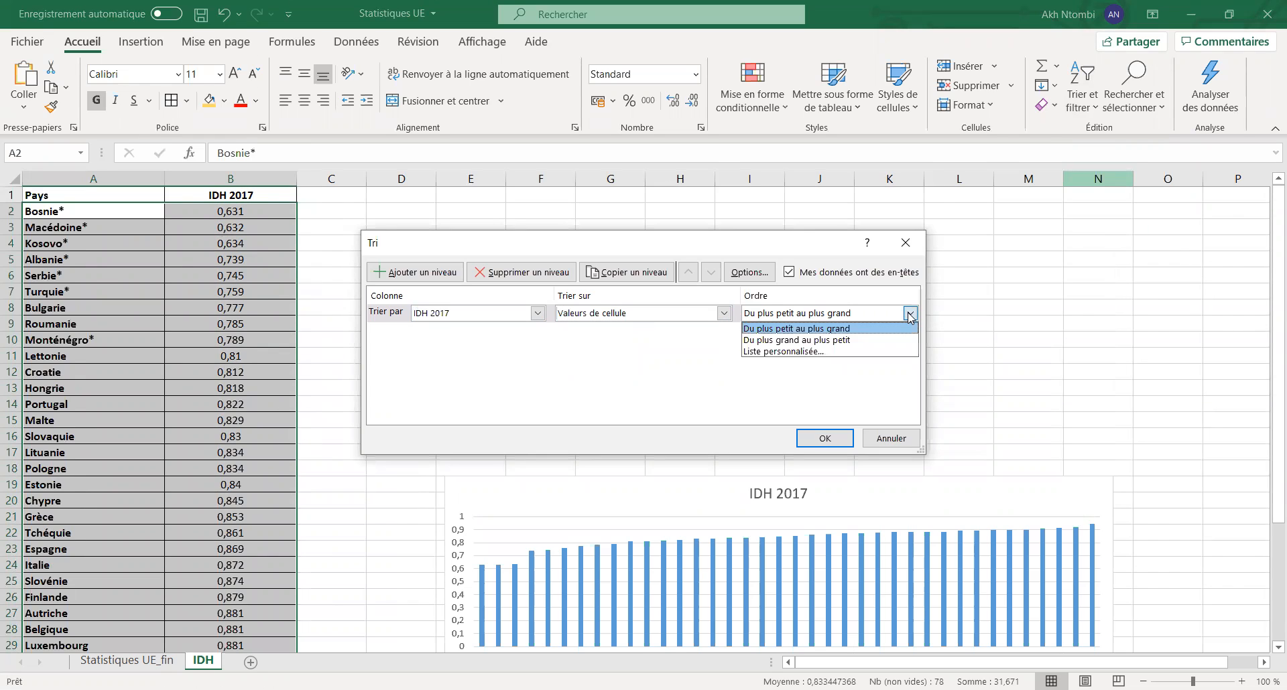
click(825, 329)
click(824, 439)
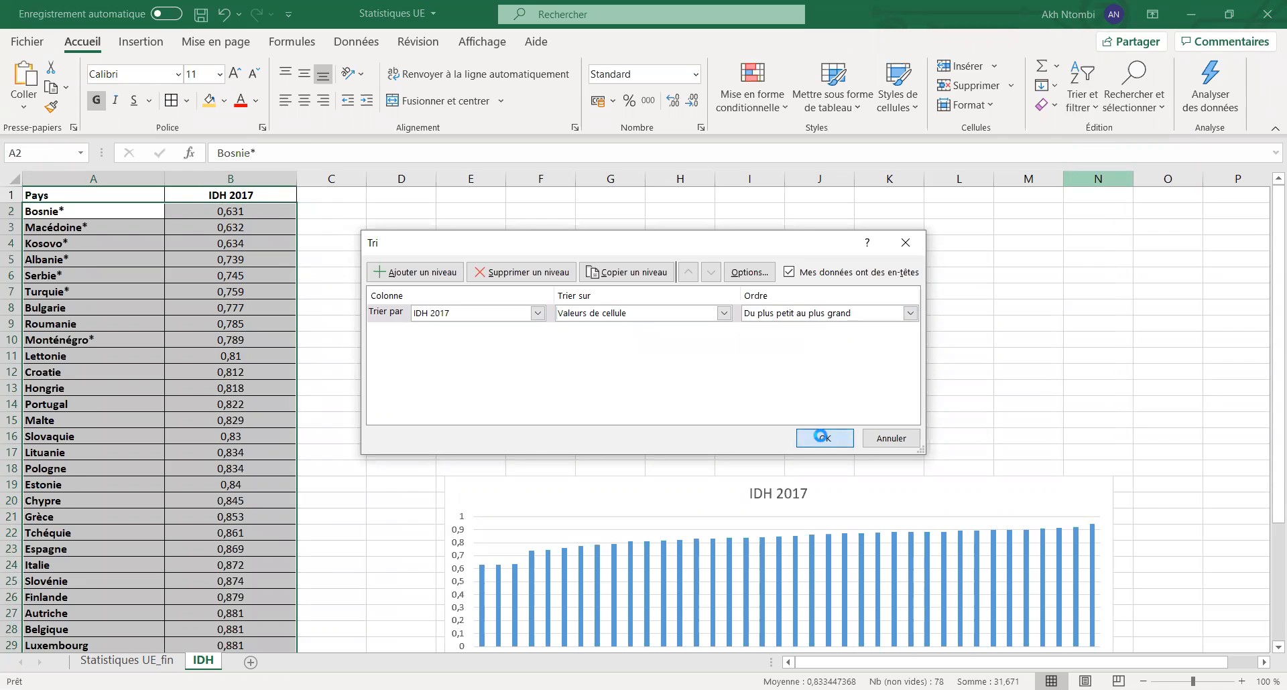
click(427, 308)
Label cell A41 below the country table as Moyenne
scroll(492, 302, down, 4)
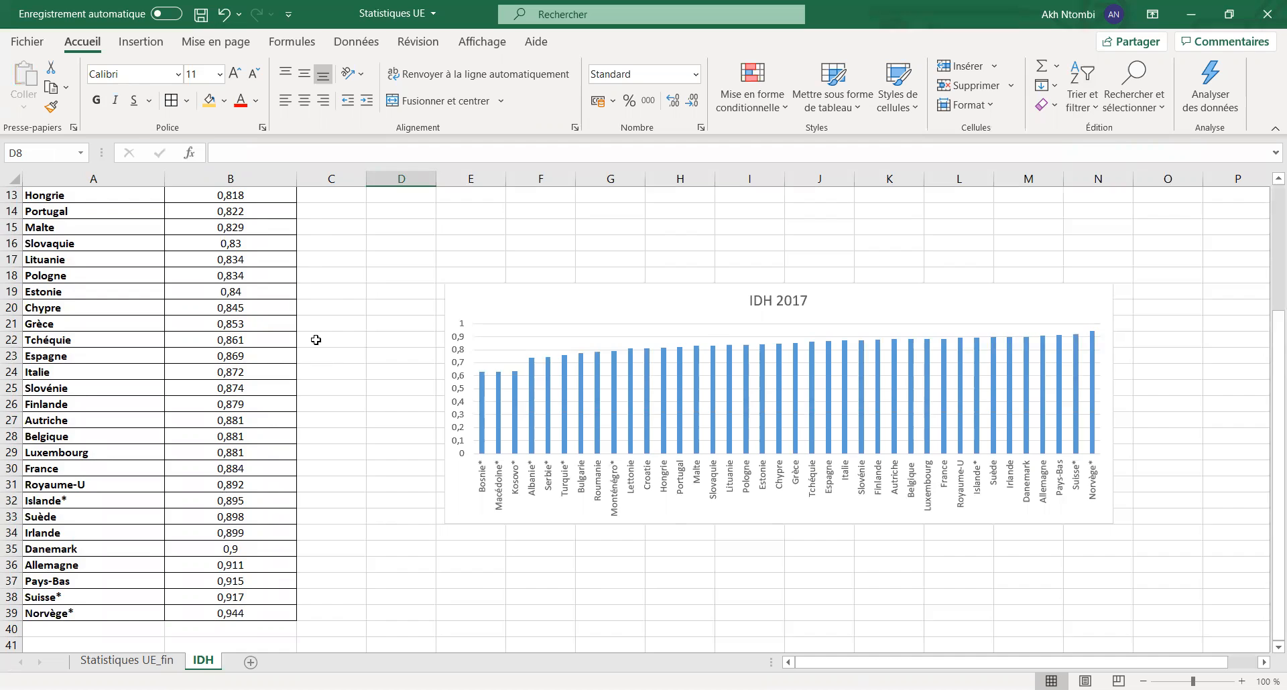
scroll(315, 340, down, 4)
scroll(571, 301, up, 1)
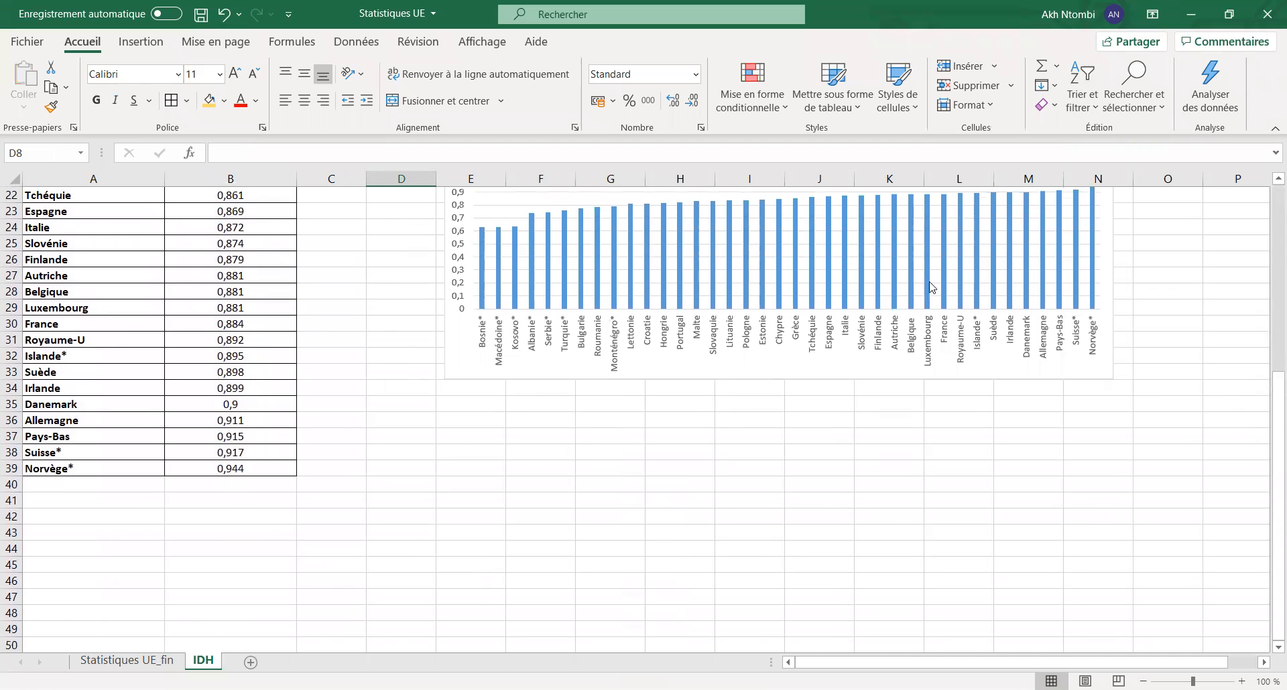
scroll(827, 510, down, 2)
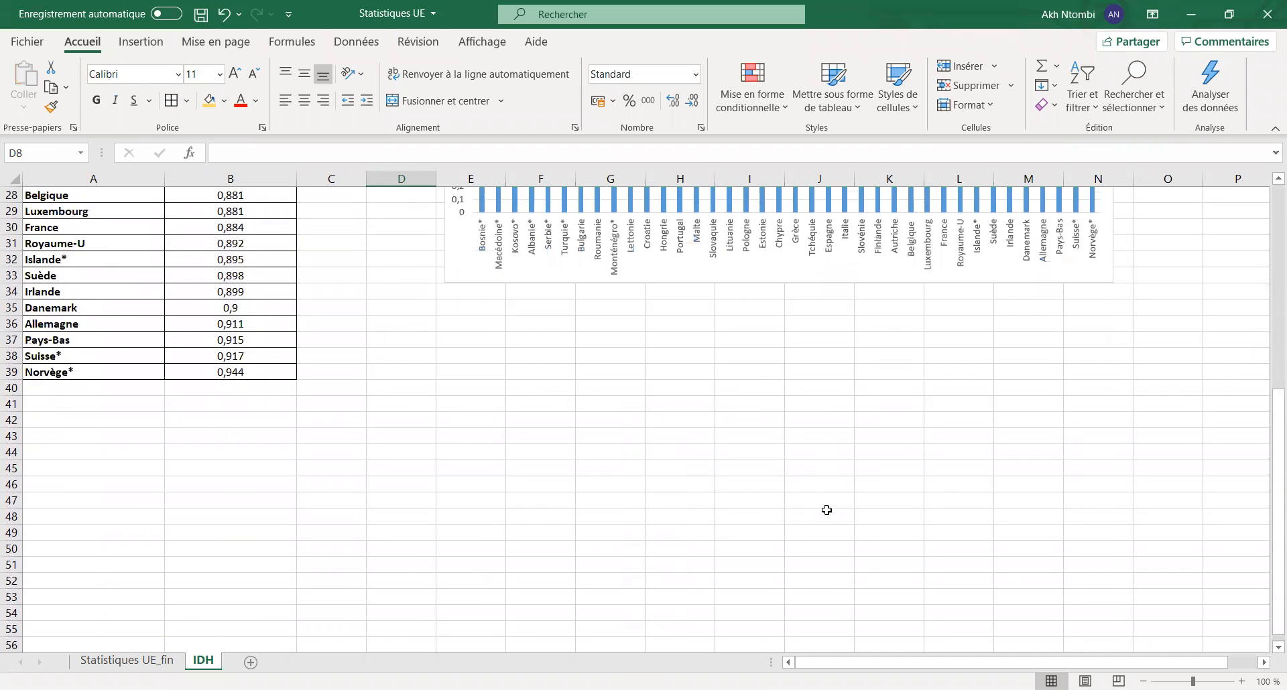
click(94, 404)
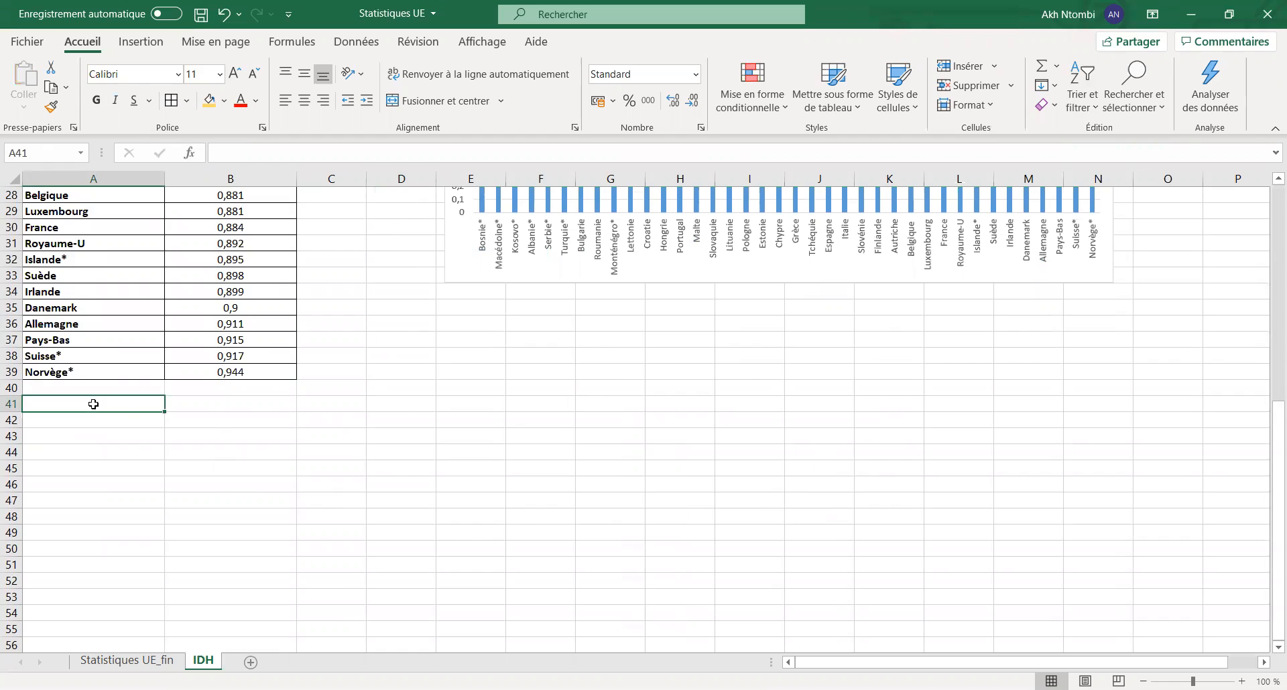
text(M)
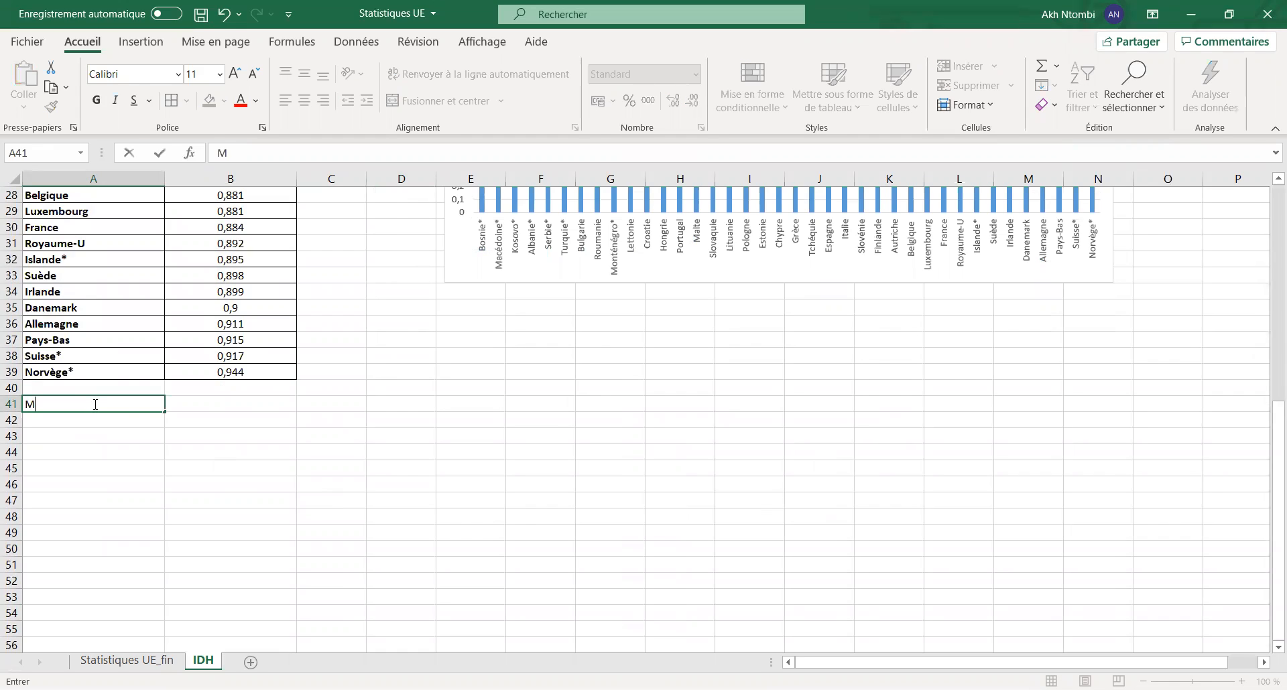
text(oyenne)
Calculate the average of the IDH 2017 values in B41 with =MOYENNE(B2:B39)
click(222, 405)
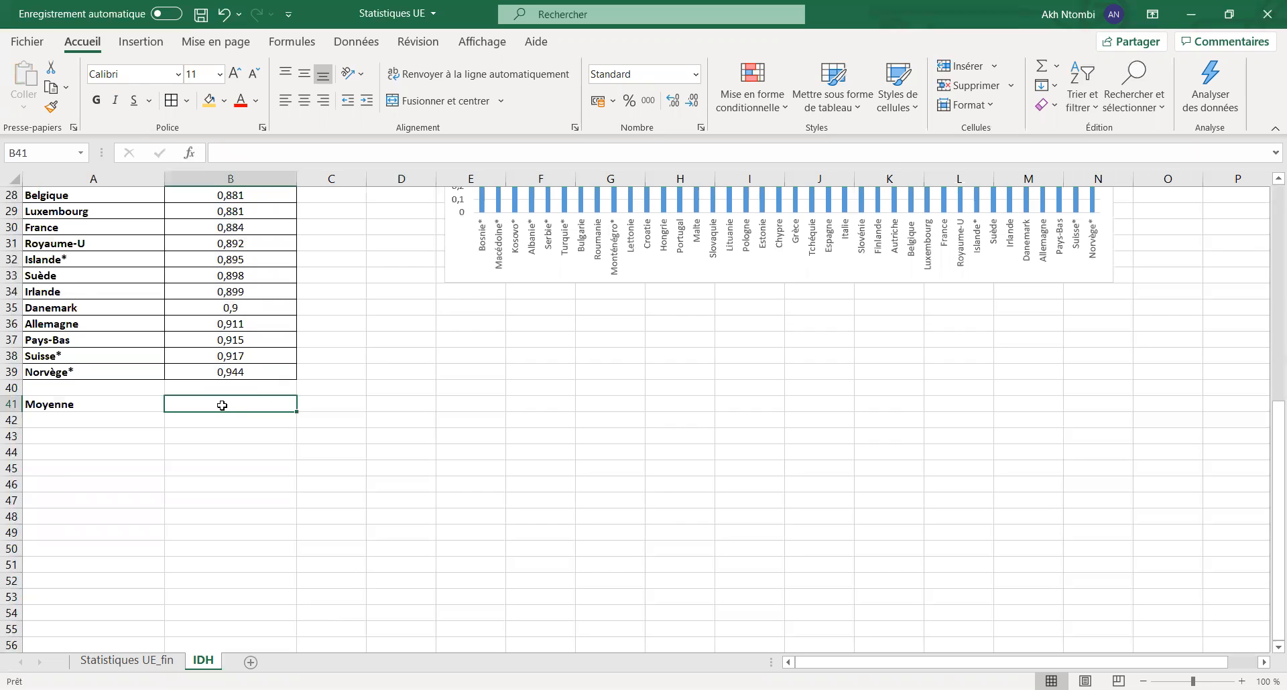
text(=)
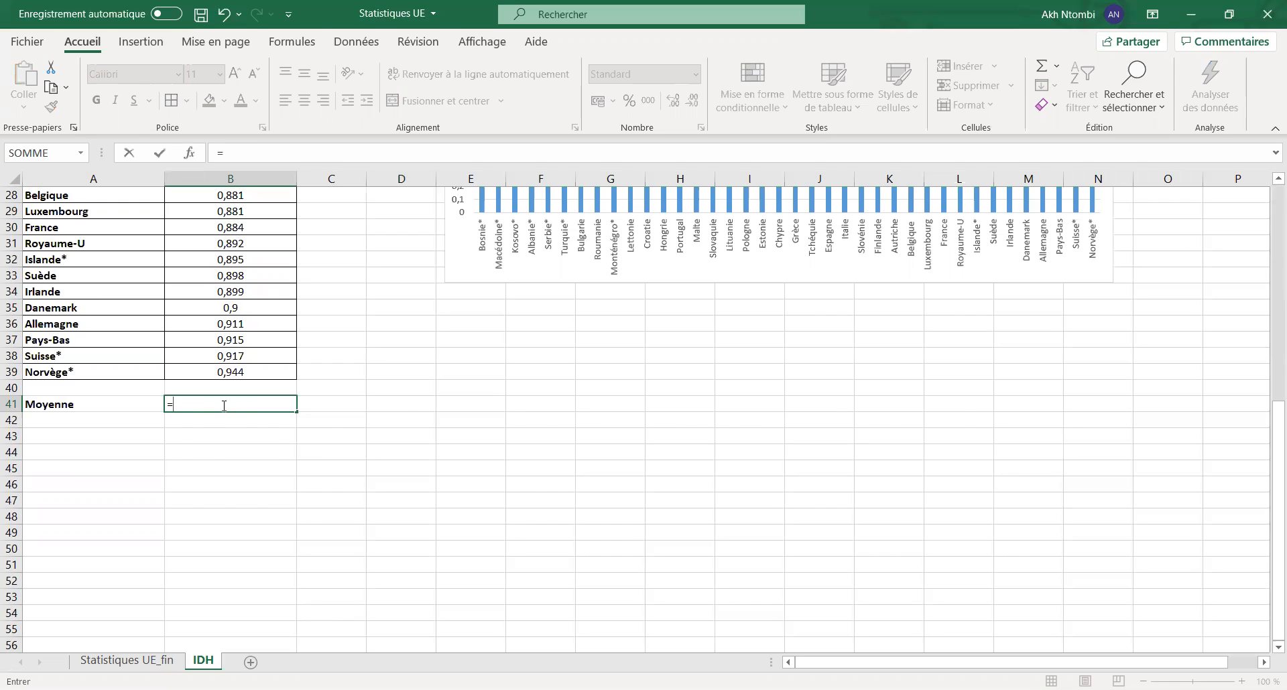
text(moy)
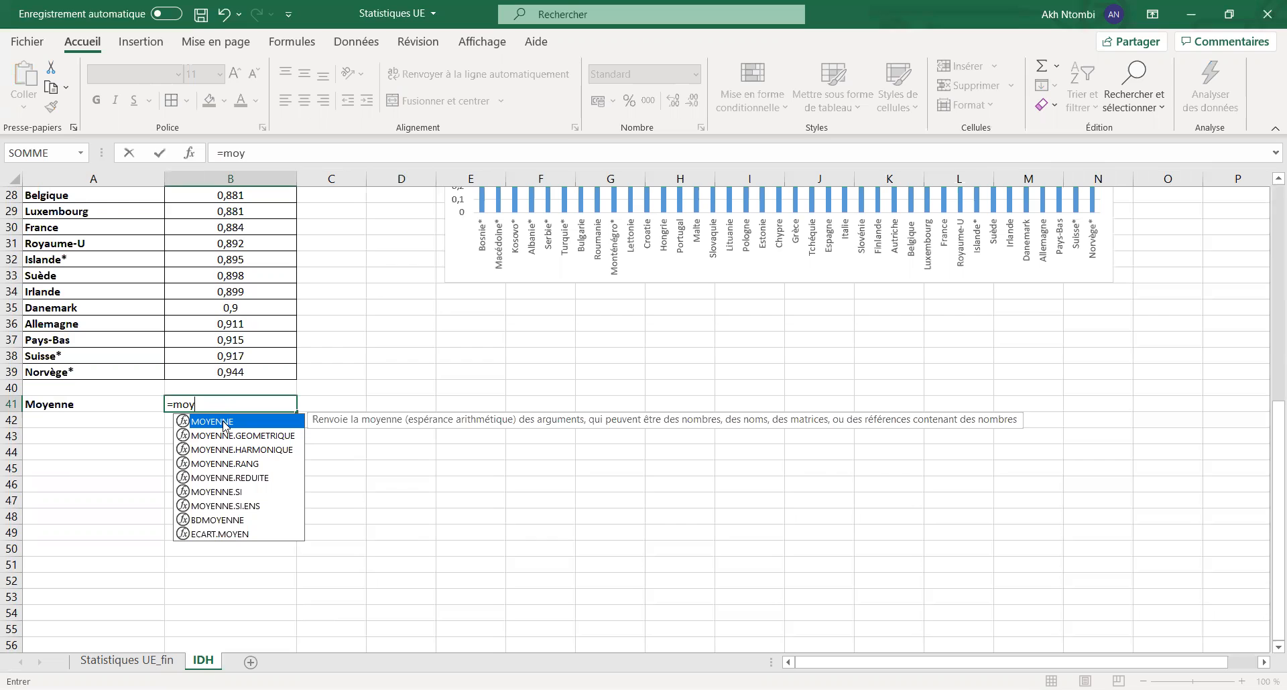
key(Tab)
scroll(282, 347, up, 1)
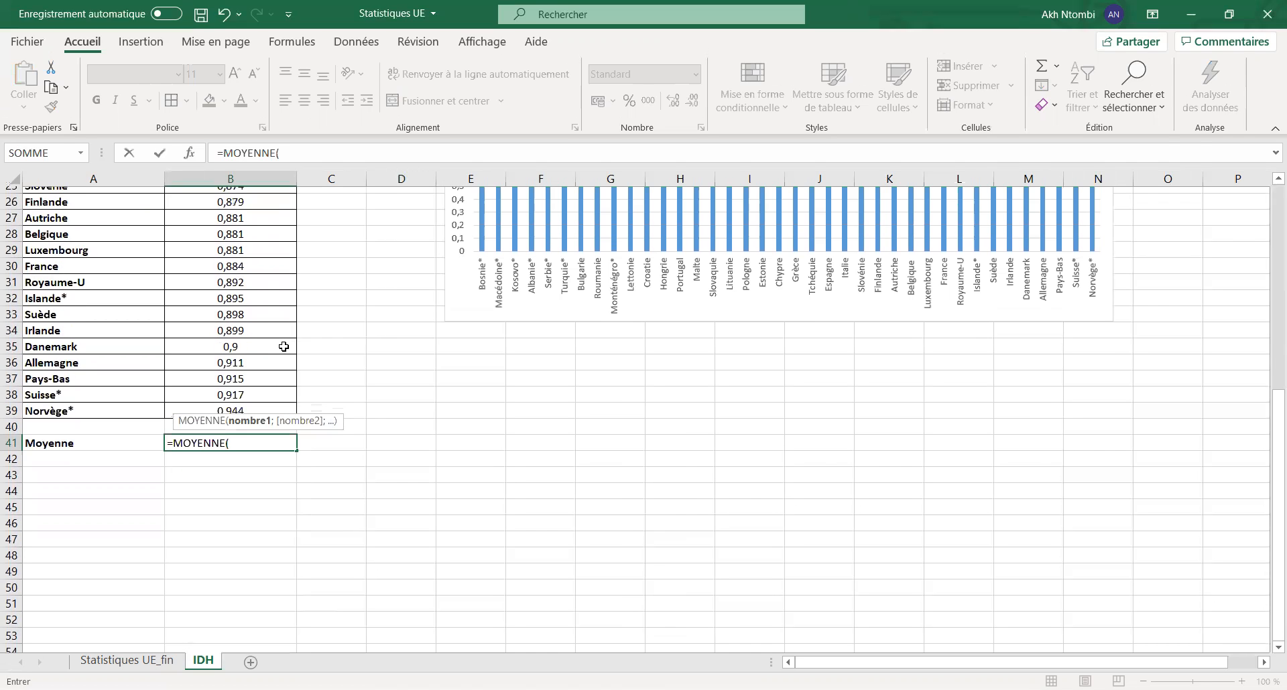
scroll(282, 346, up, 8)
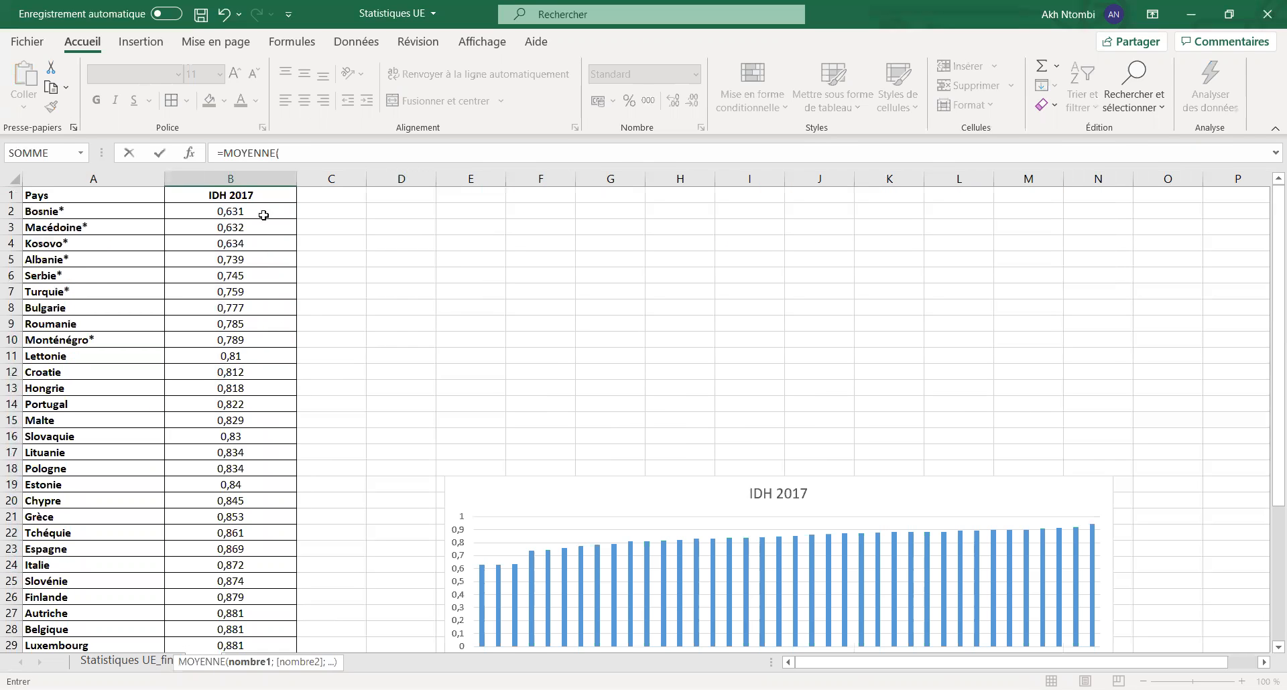
click(199, 209)
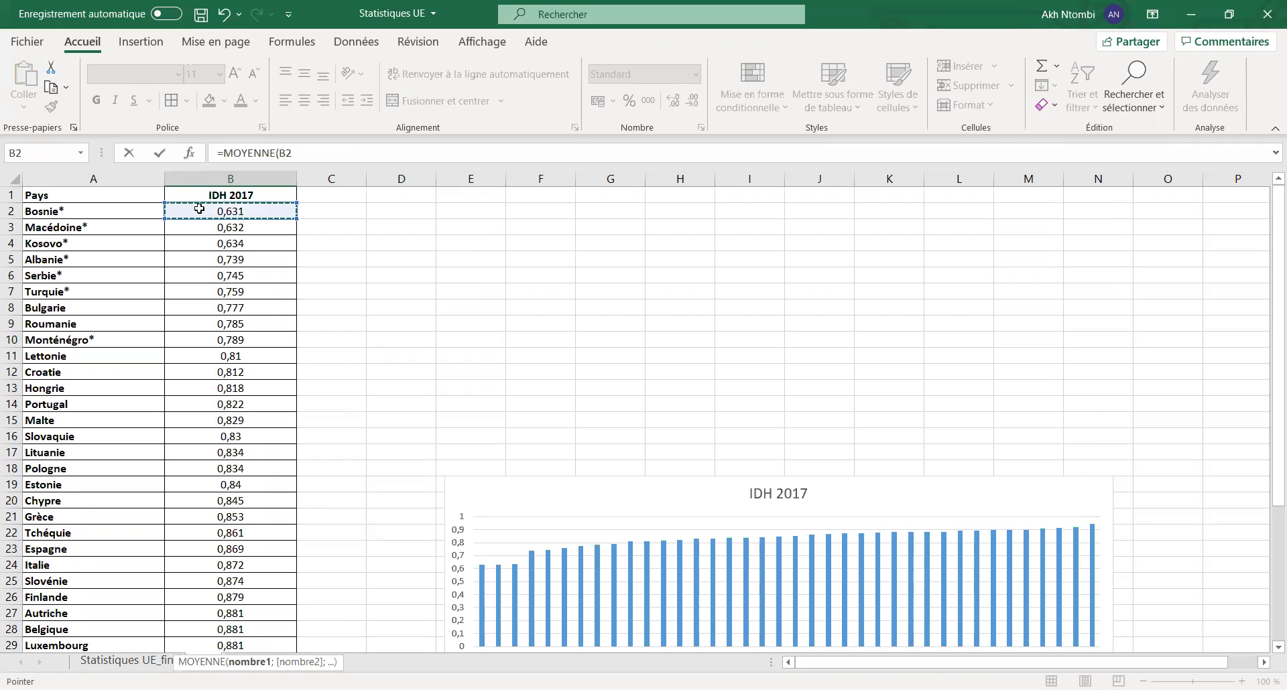
drag(199, 209, 245, 645)
scroll(497, 597, down, 1)
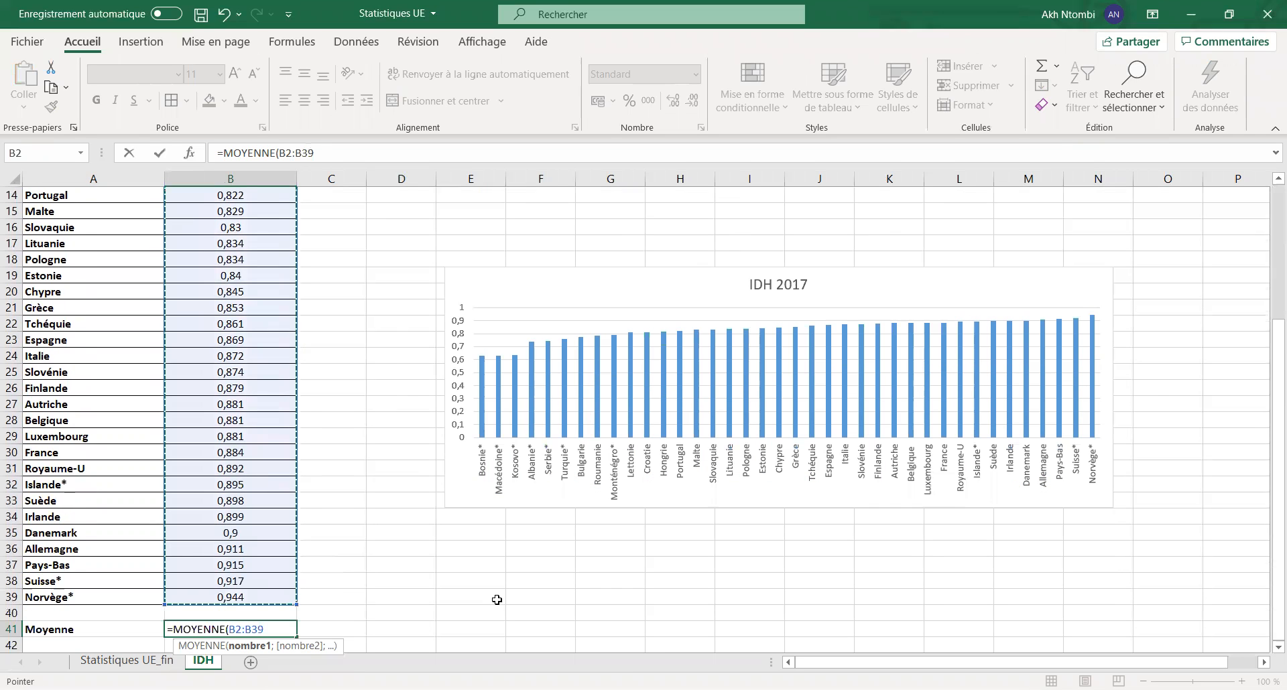
key(Return)
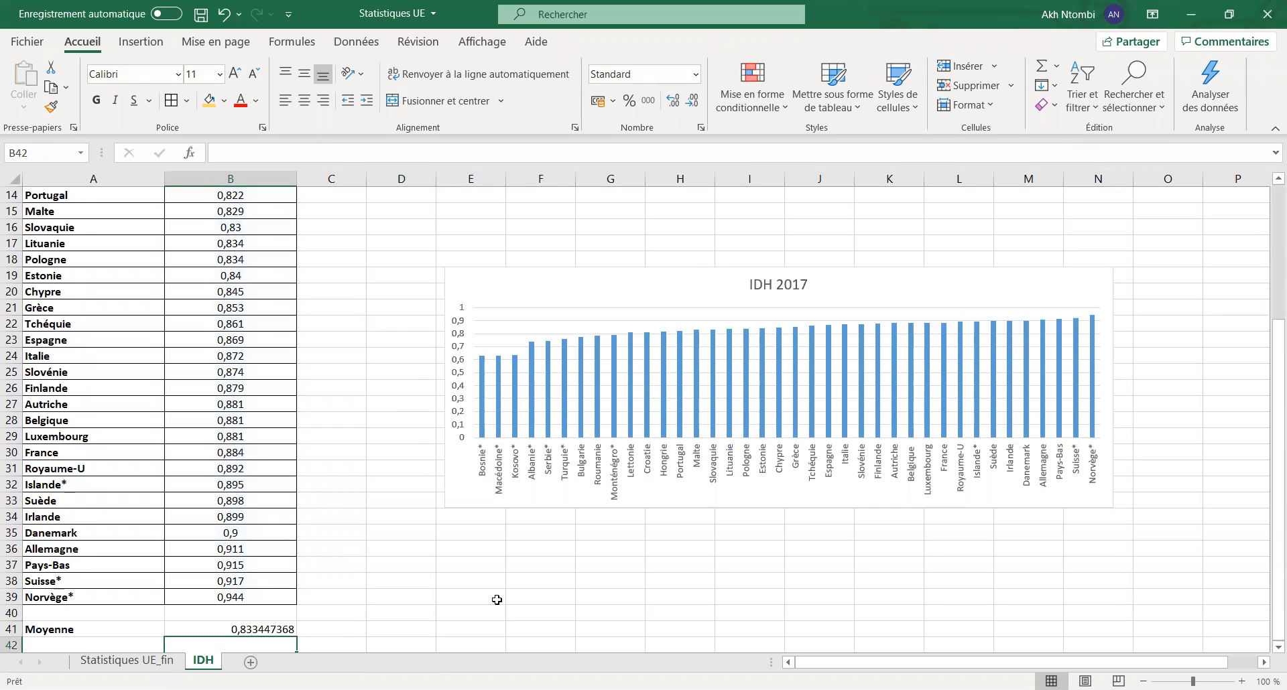
scroll(373, 554, down, 3)
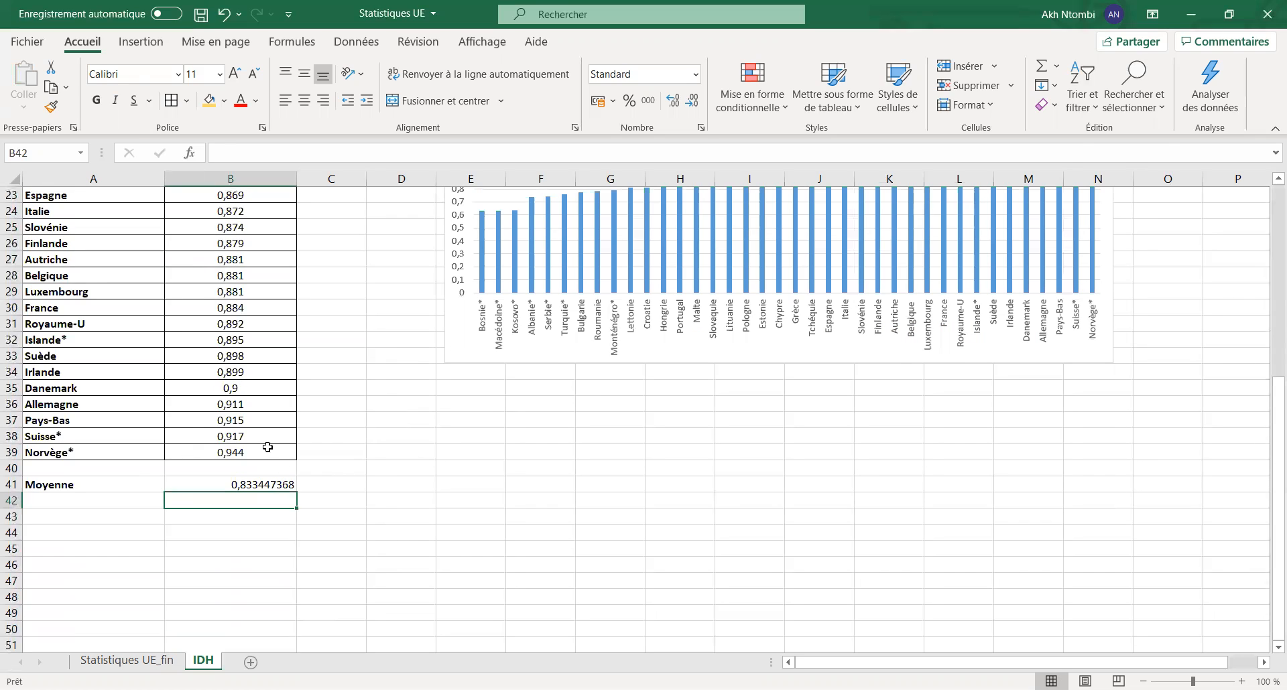
click(258, 485)
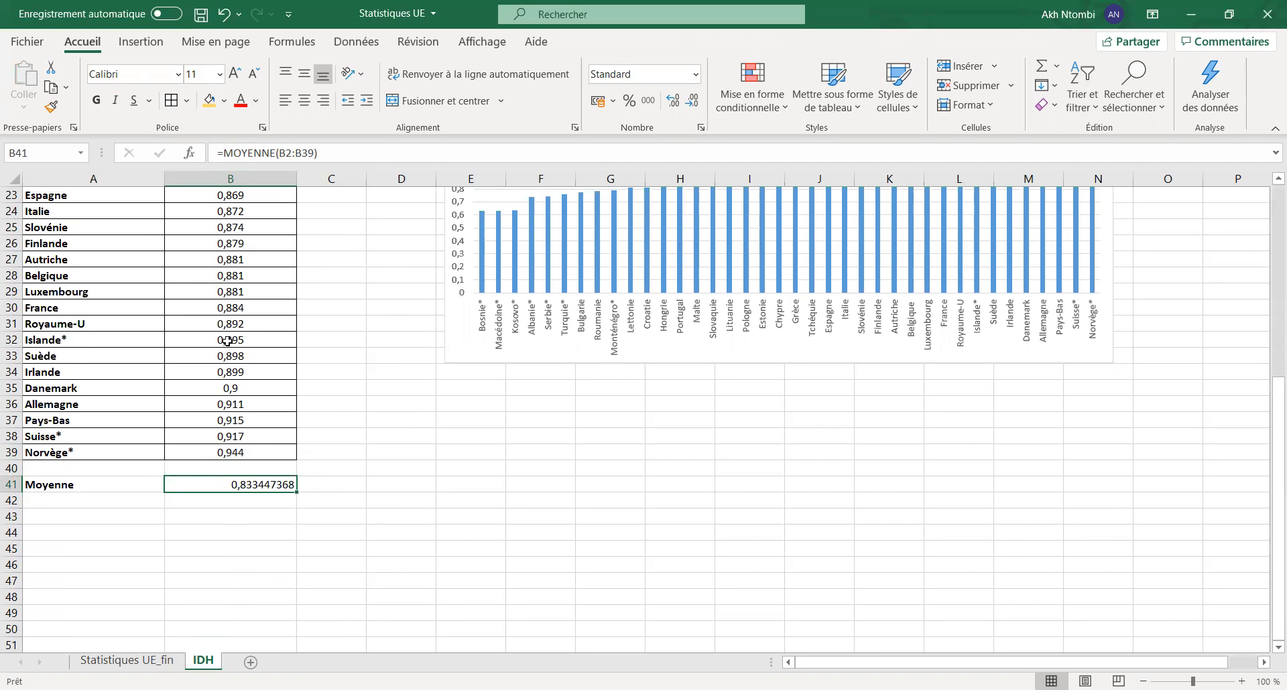
Label cell A42, directly below Moyenne, as Etendue
scroll(228, 338, up, 7)
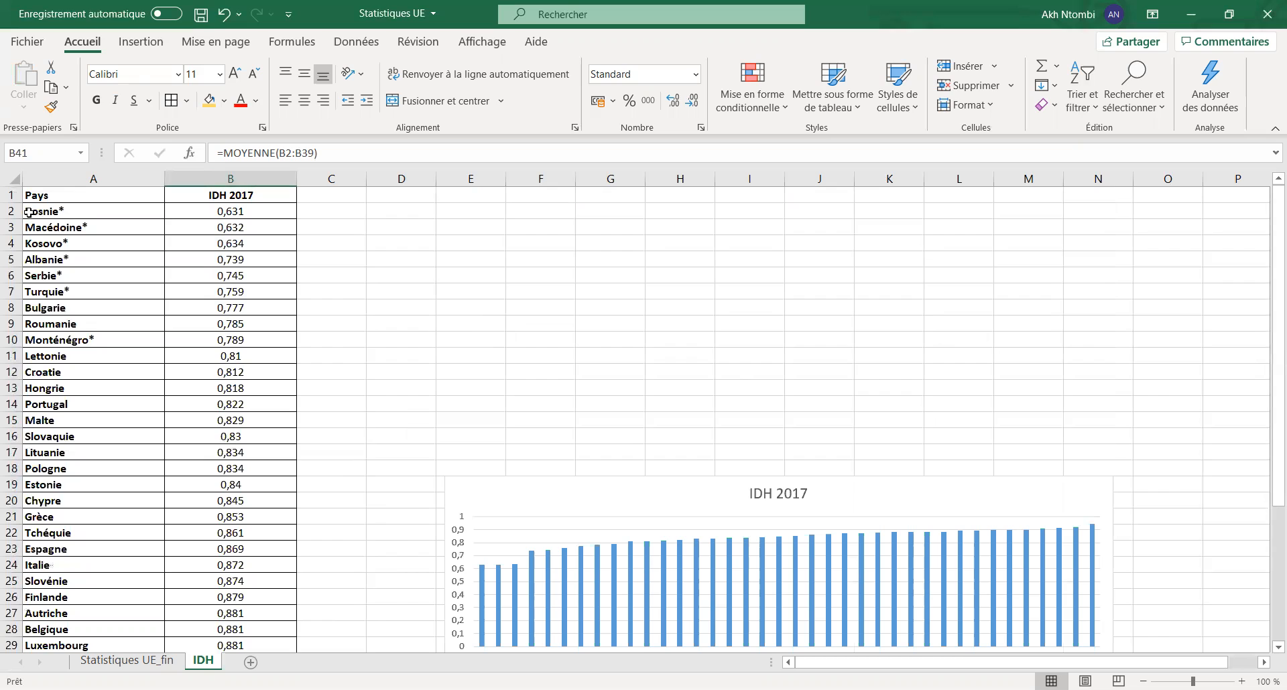
scroll(201, 322, down, 11)
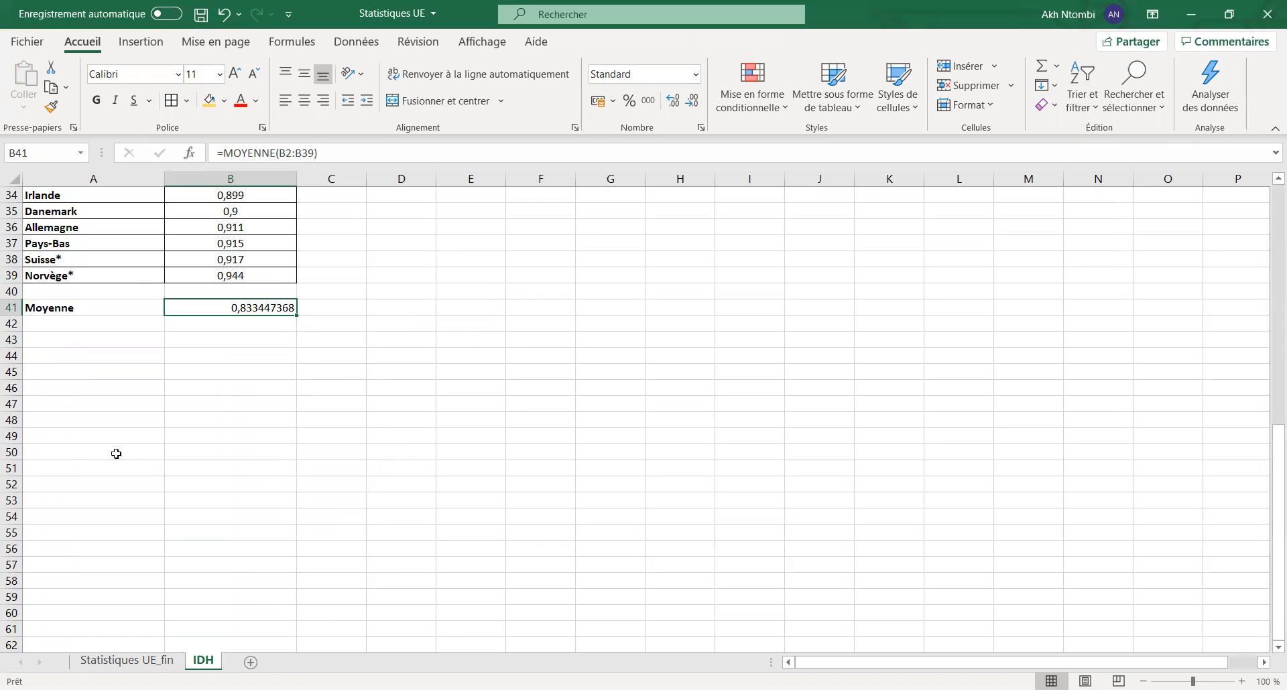
click(44, 326)
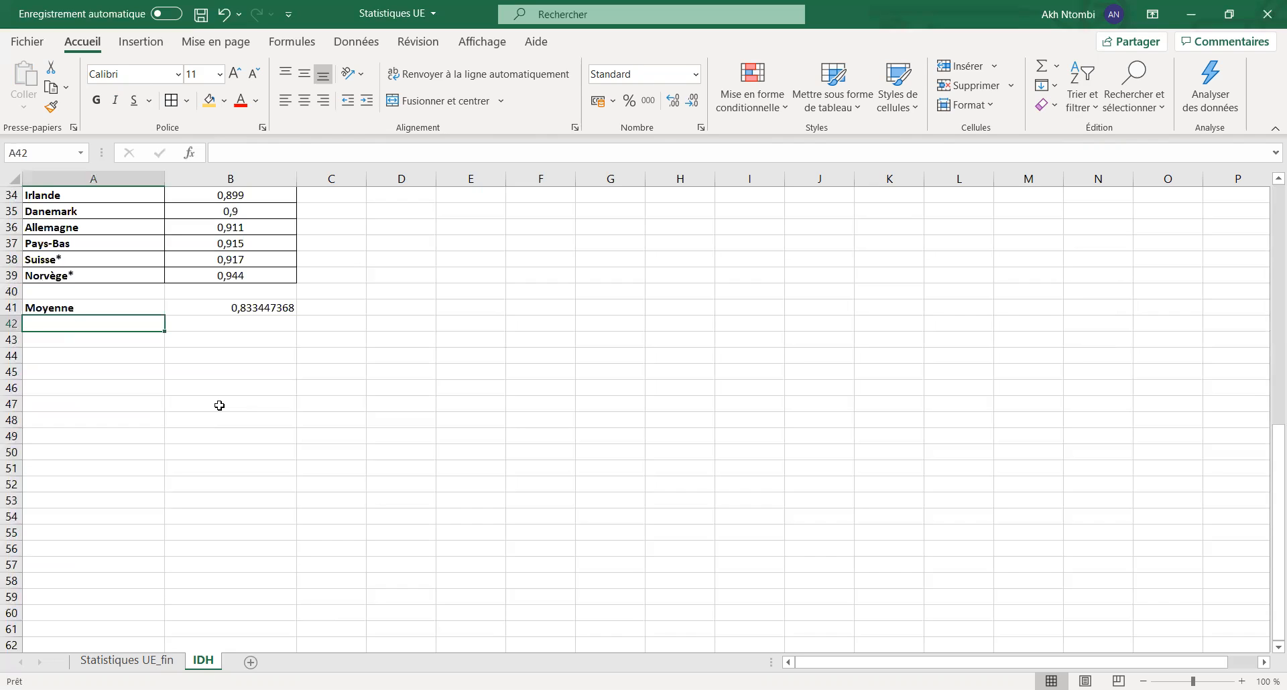
text(Ete)
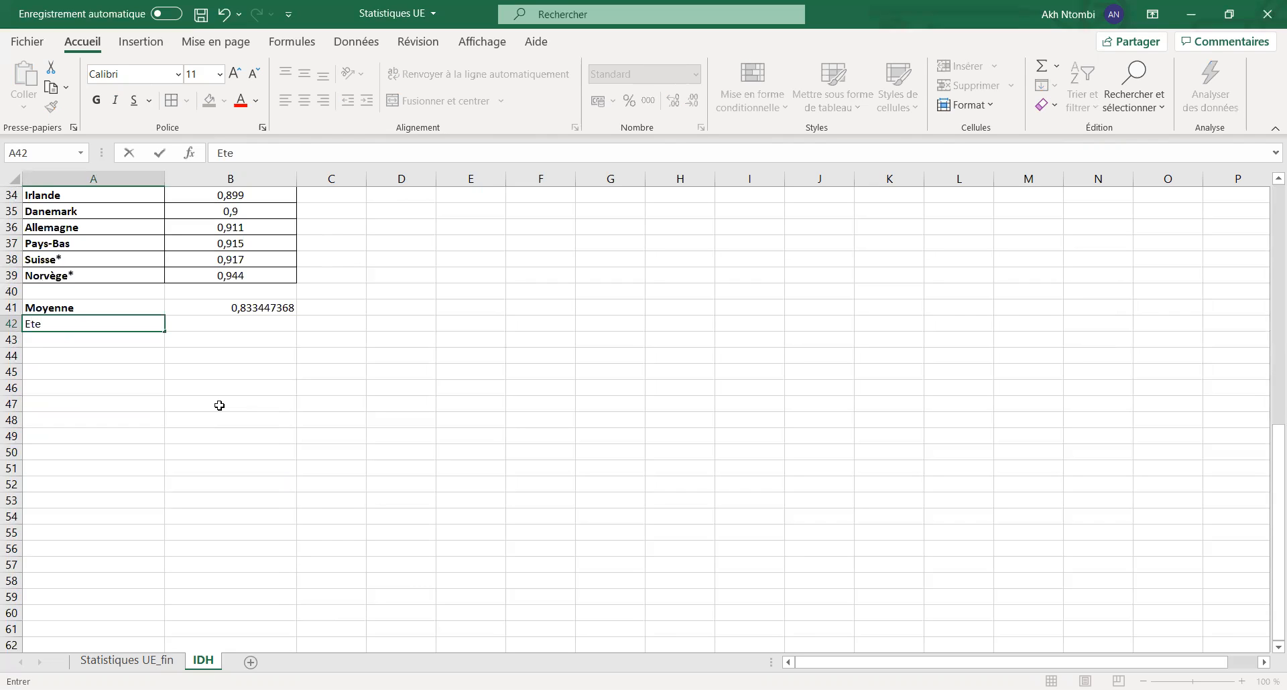
text(ndue)
Calculate the range of the IDH 2017 values in B42 with =B39-B2
click(210, 322)
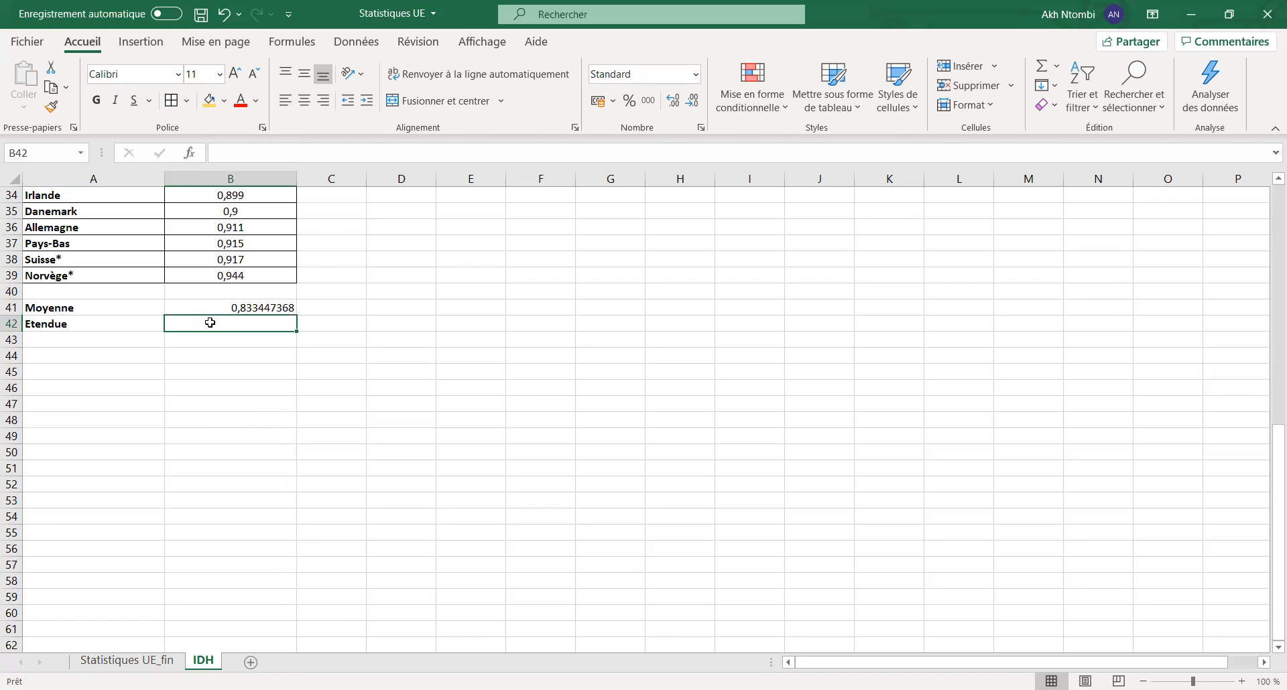
text(=)
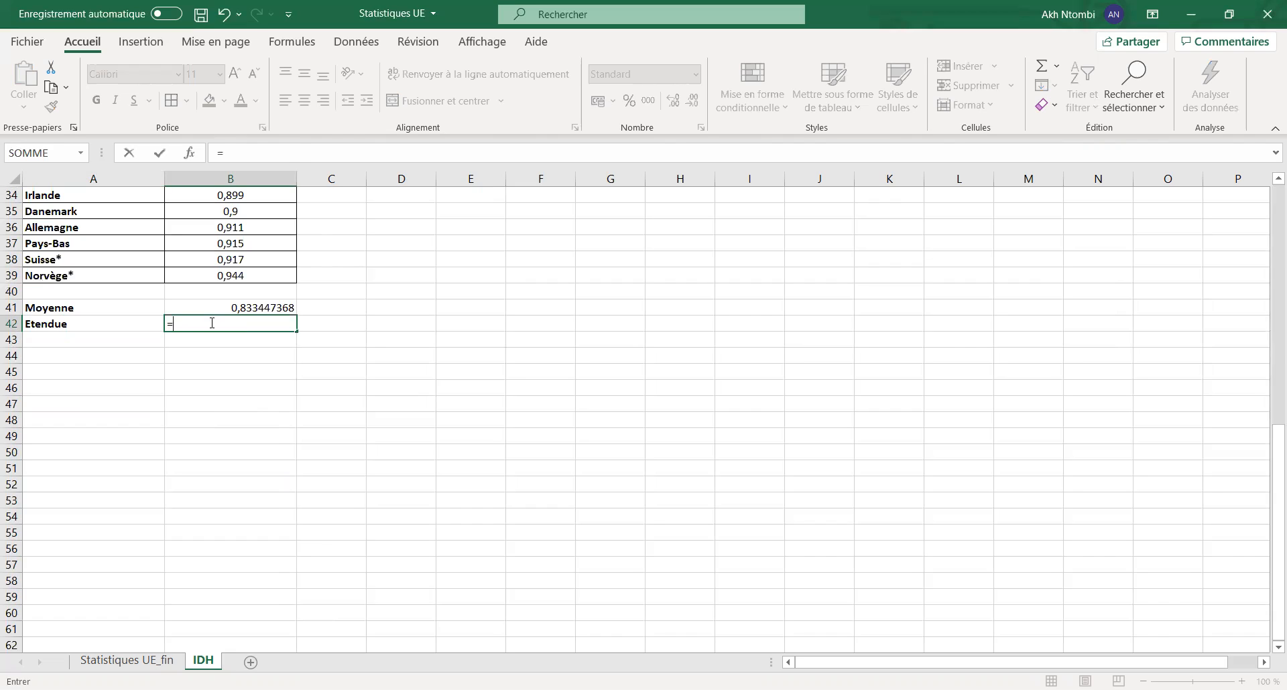
click(267, 275)
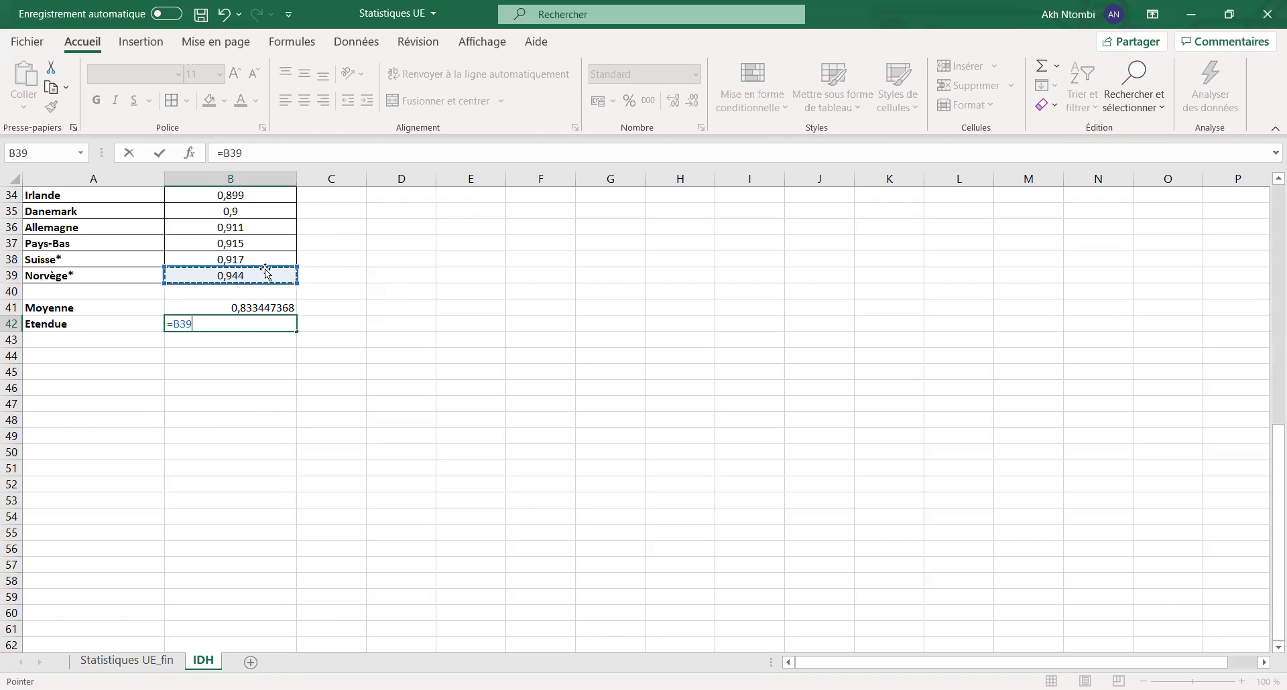
text(-)
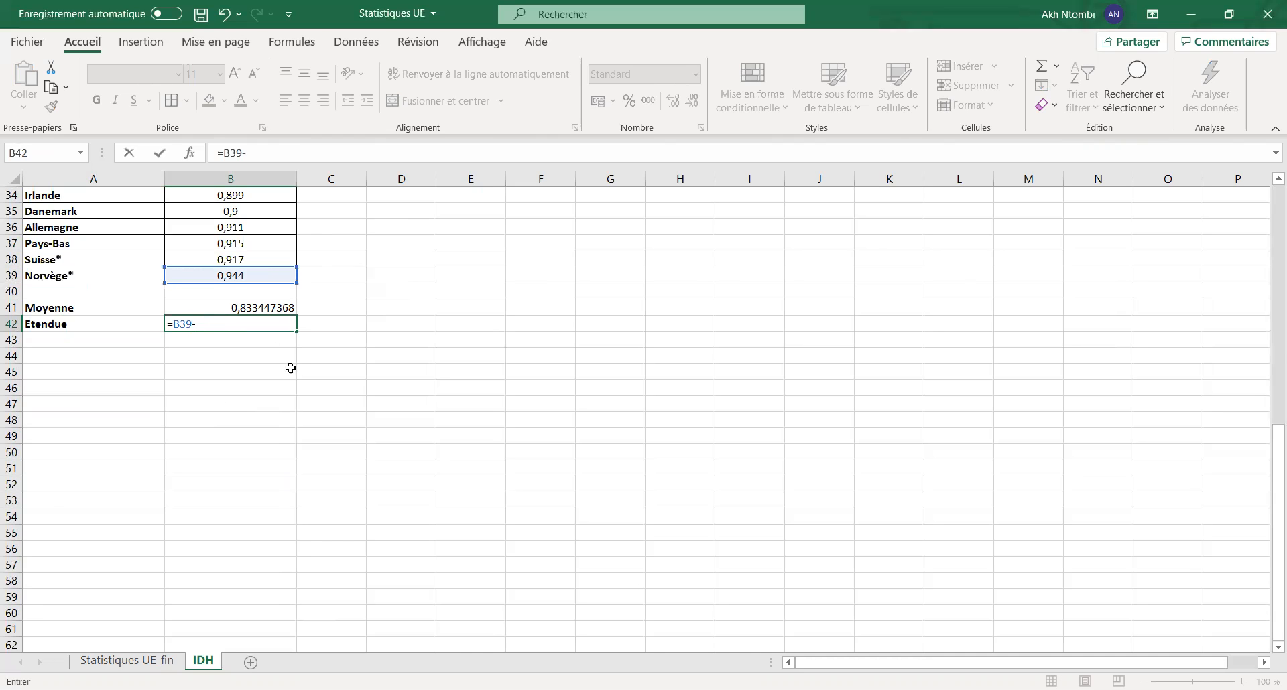
scroll(282, 362, up, 11)
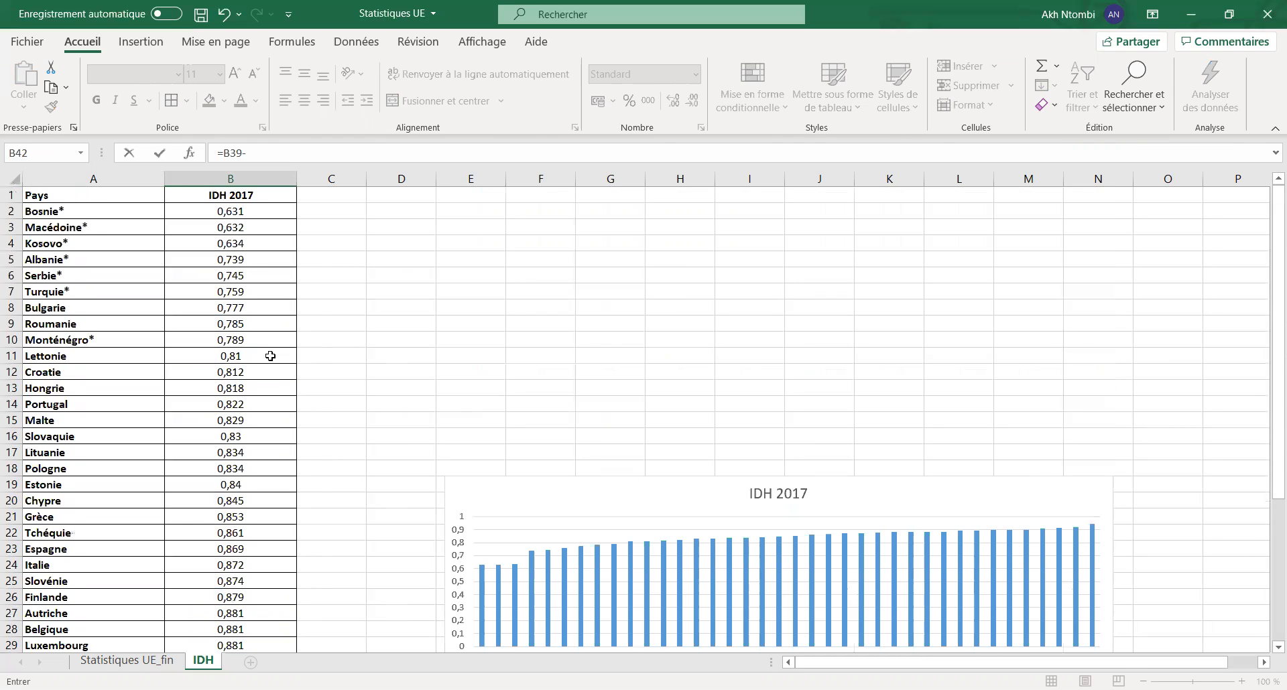
click(244, 213)
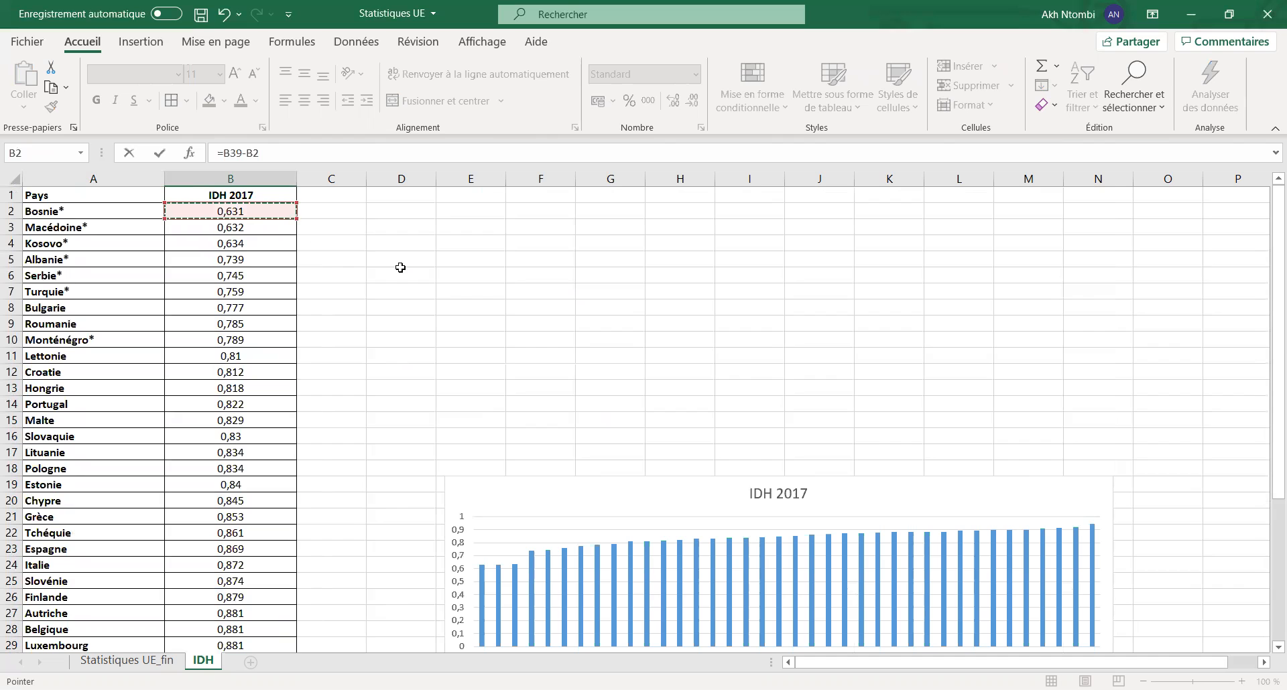
scroll(375, 292, down, 9)
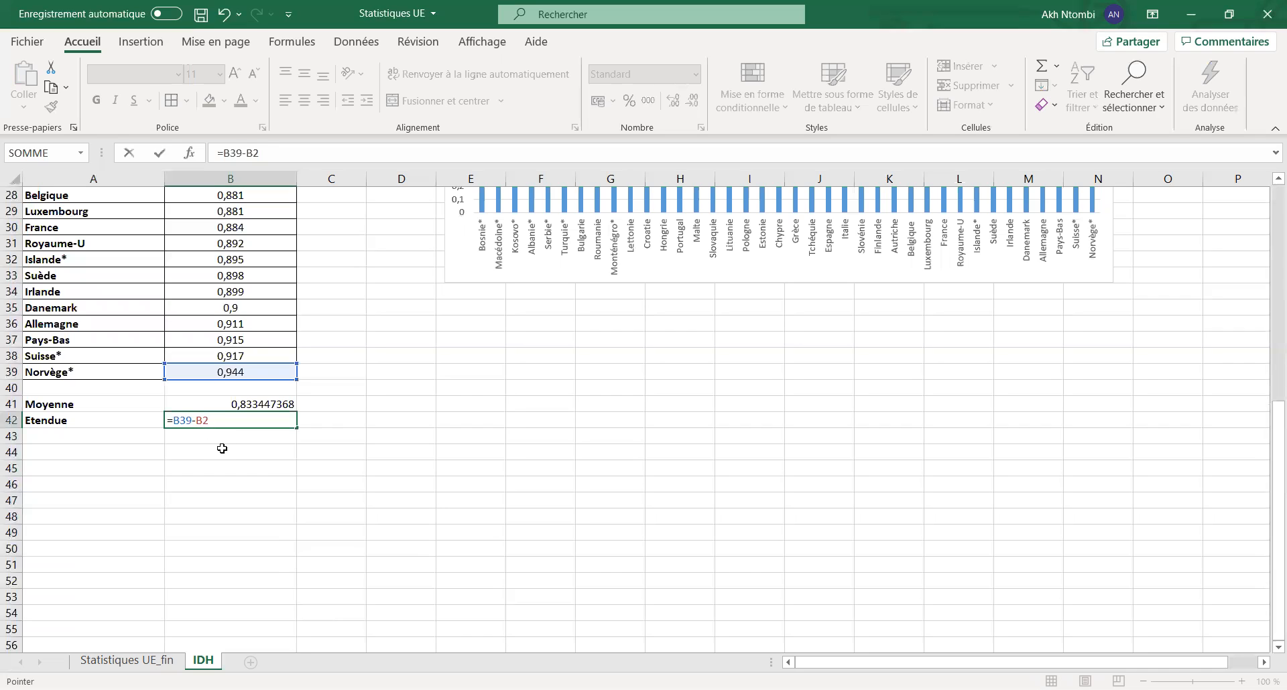
key(Return)
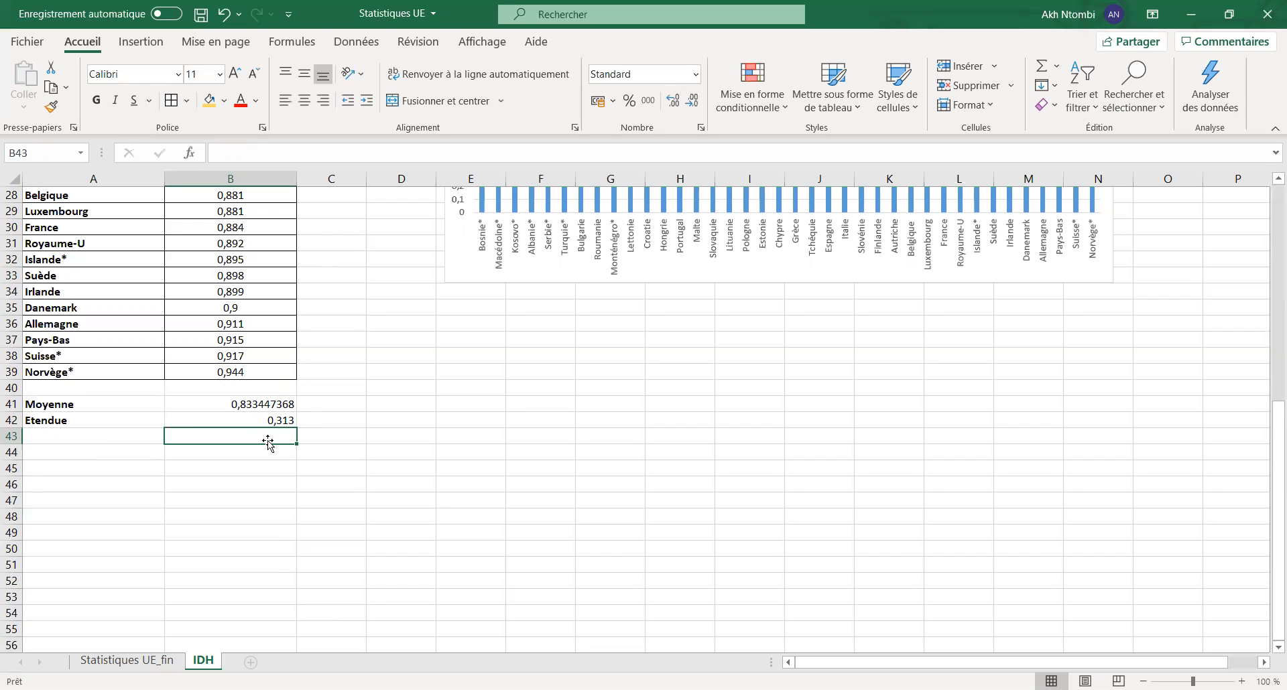
Label cell A43, directly below Etendue, as Nombre de classe
click(45, 440)
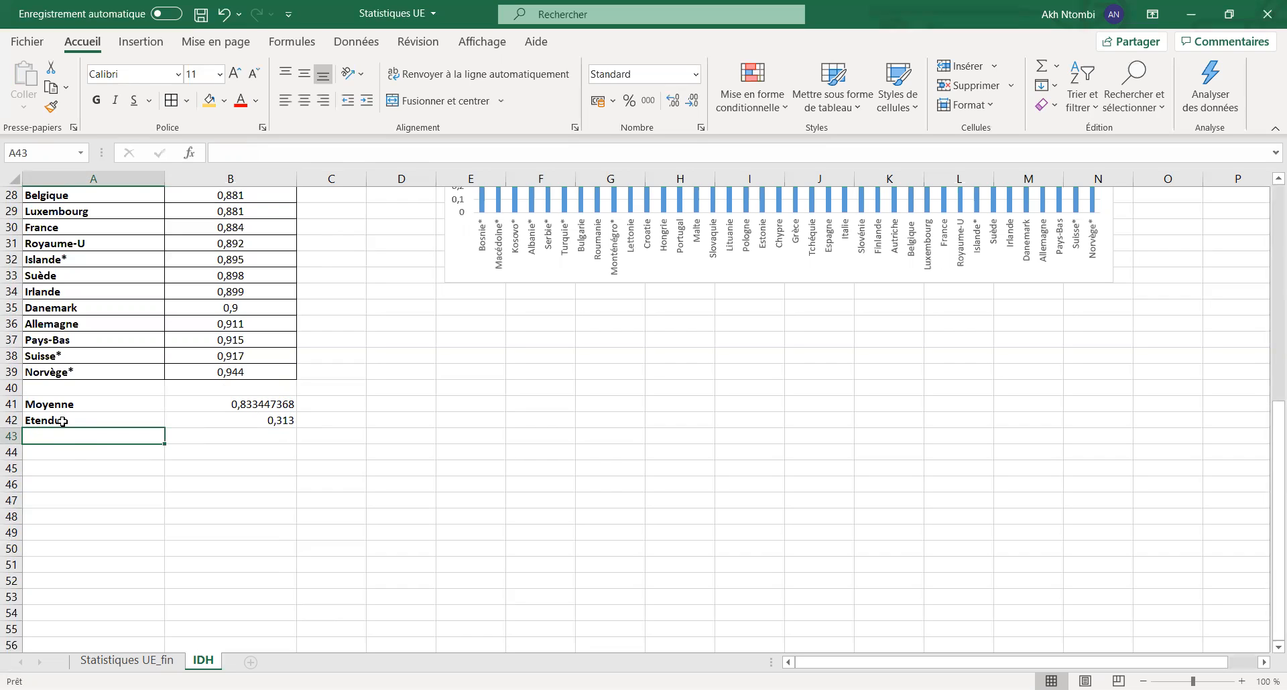
text(Nomb)
text(re)
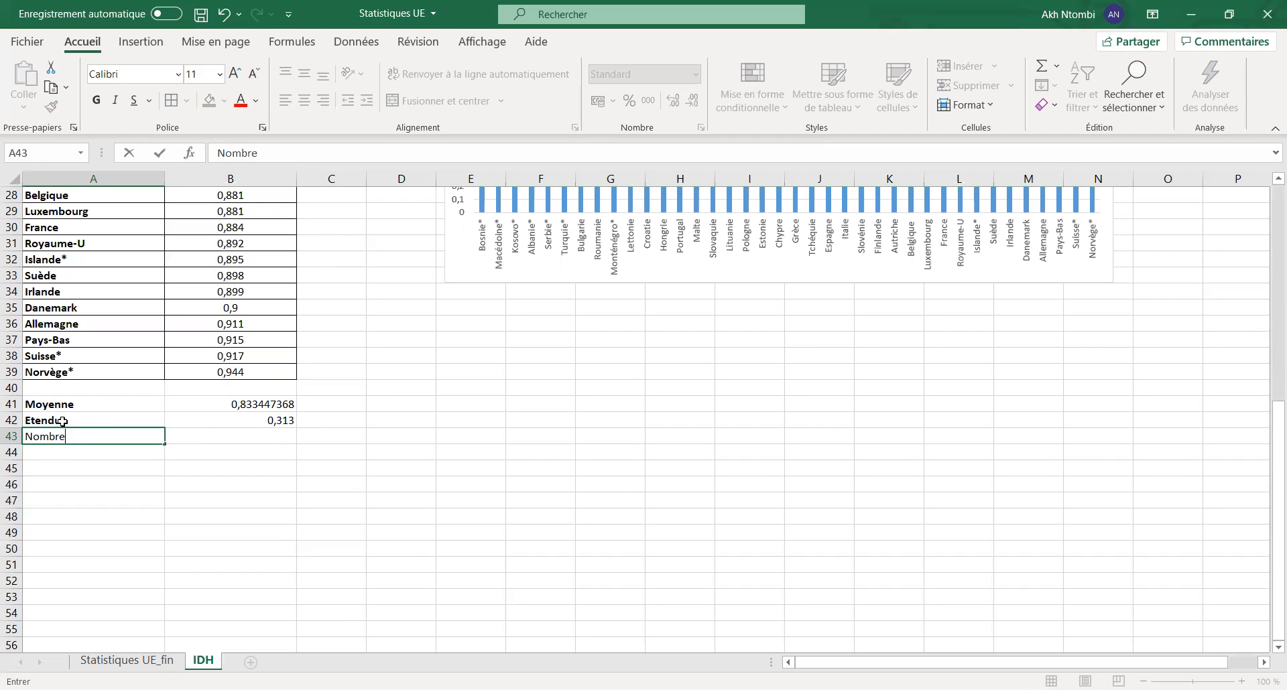
text( de classe)
Calculate the number of classes in B43 as the square root of the 38 countries with =RACINE(38)
click(240, 437)
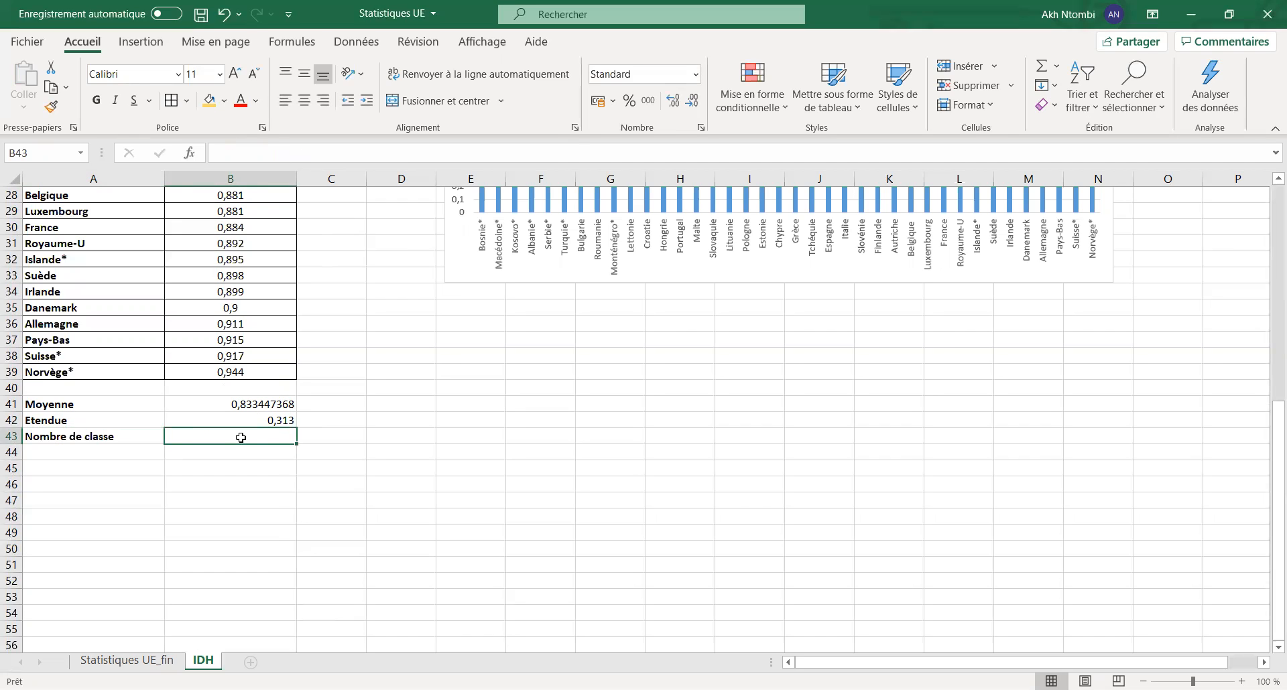
text(=)
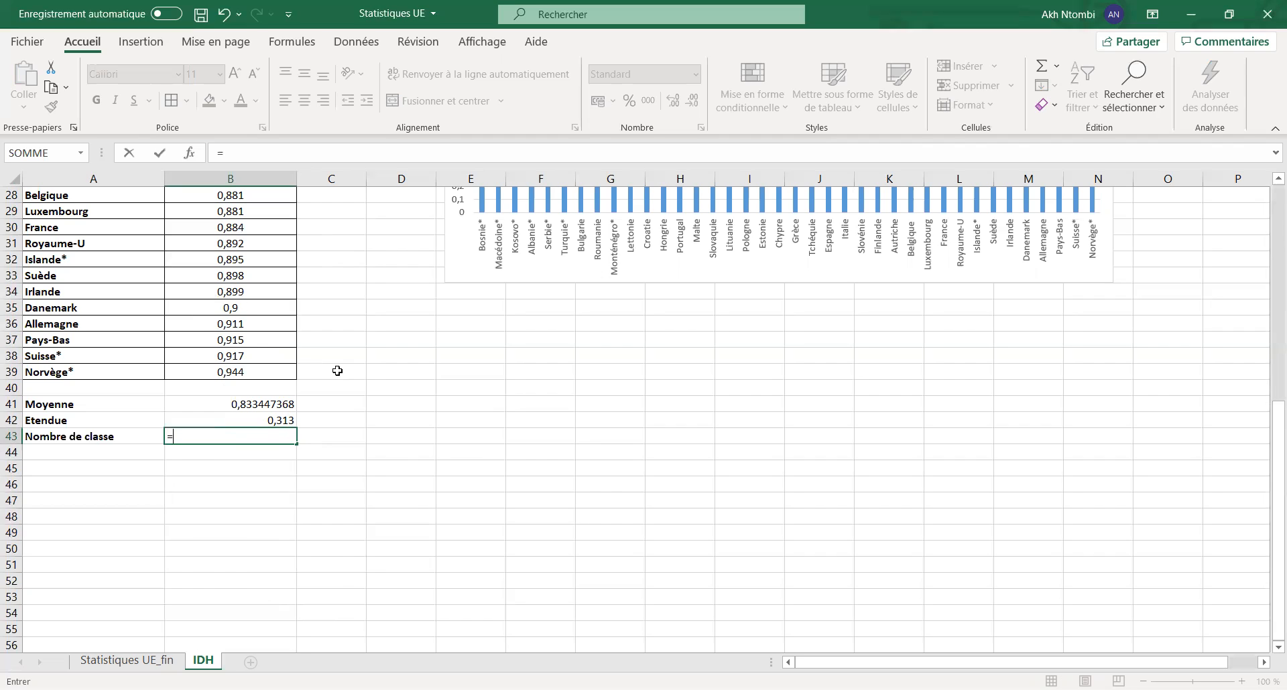
text(r)
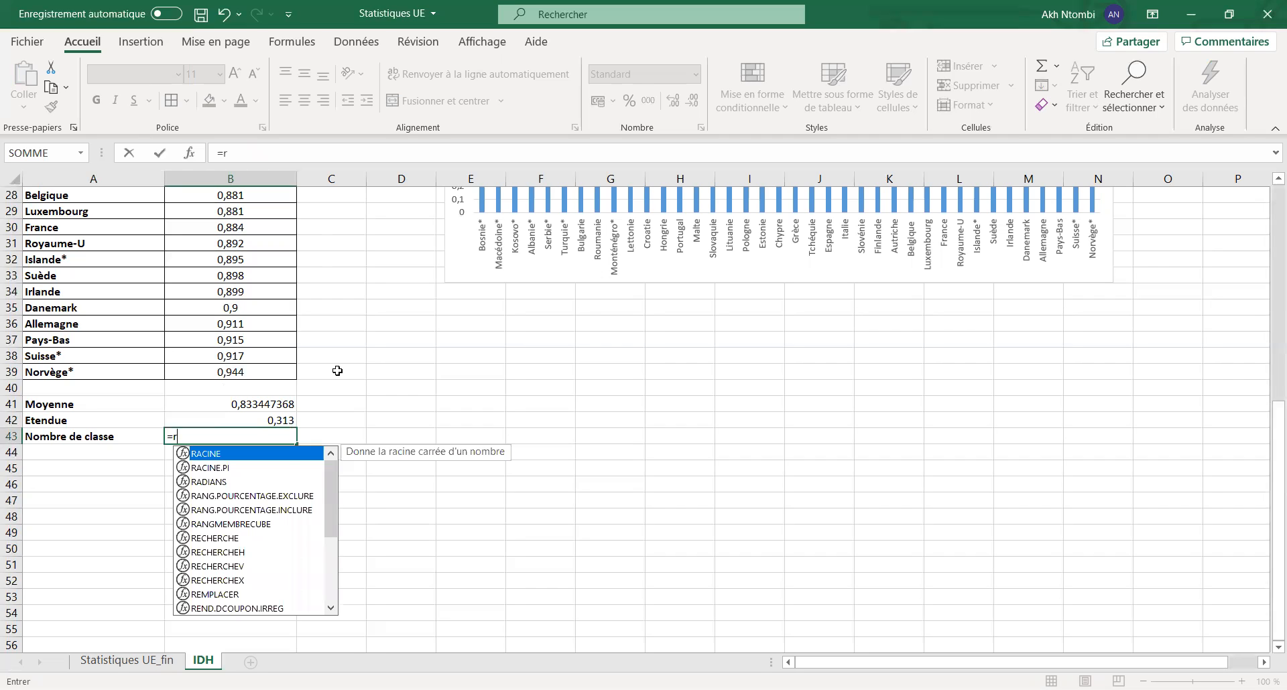
double_click(213, 455)
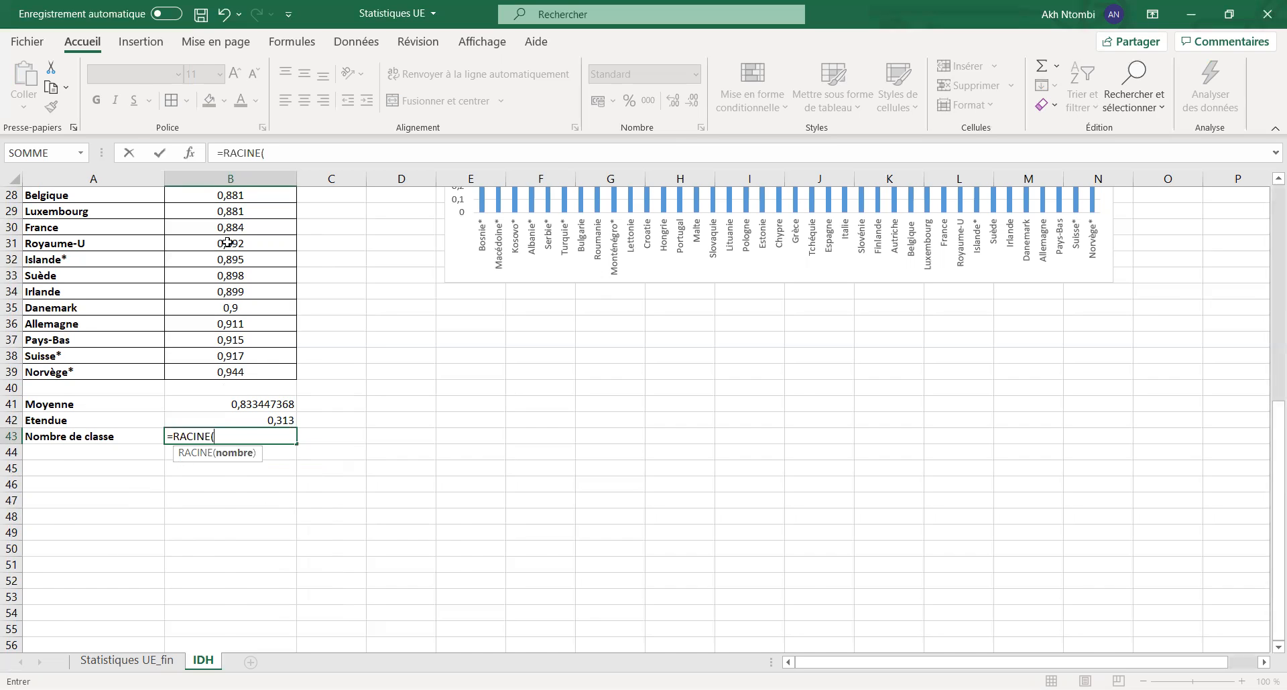
scroll(228, 242, up, 9)
scroll(234, 315, down, 3)
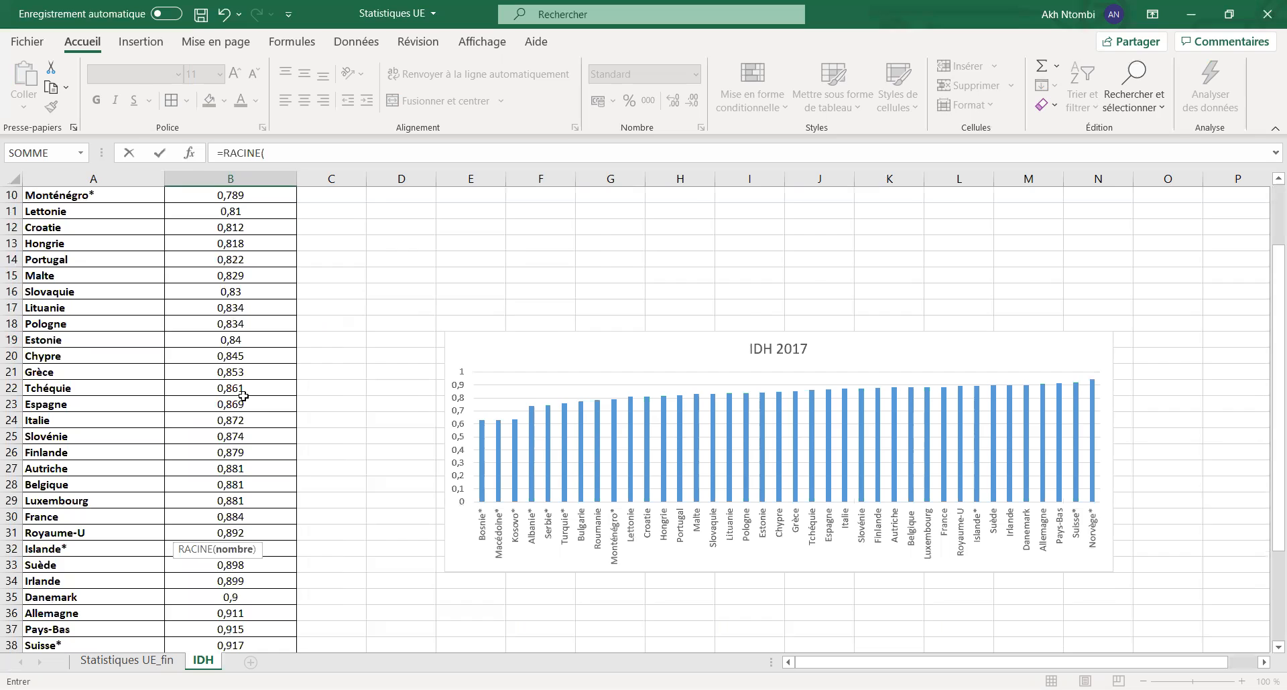
scroll(243, 396, down, 4)
text(38)
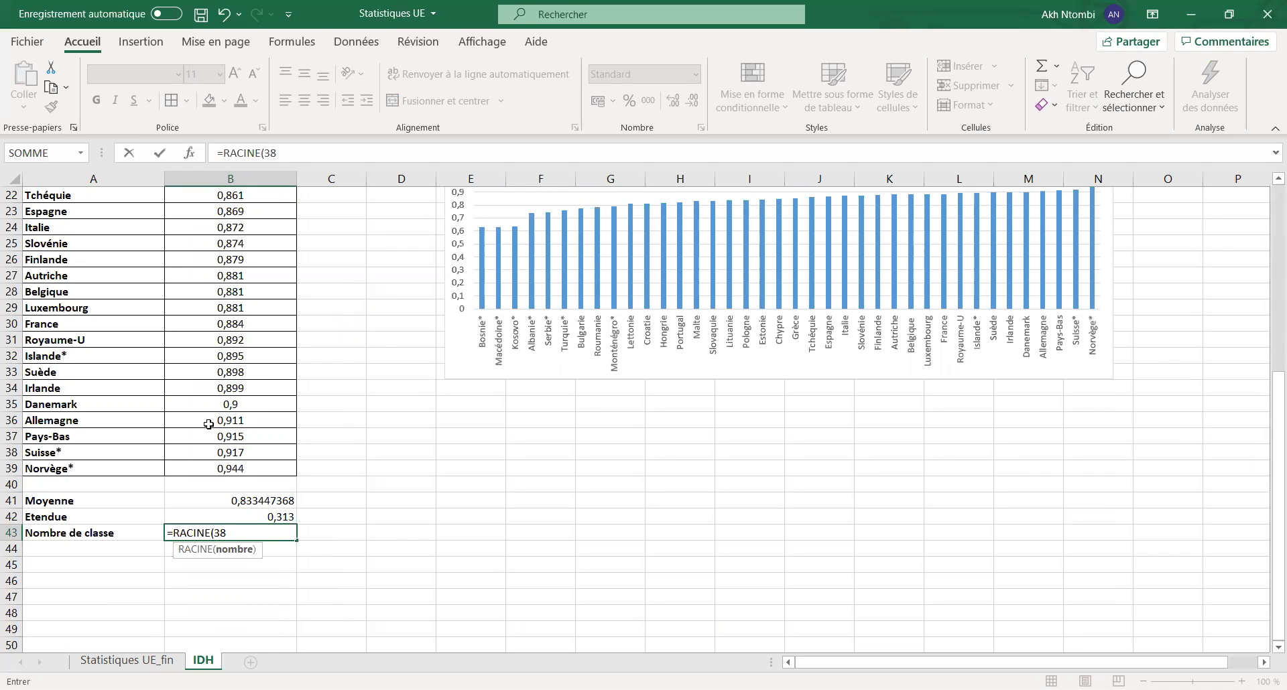
key(Return)
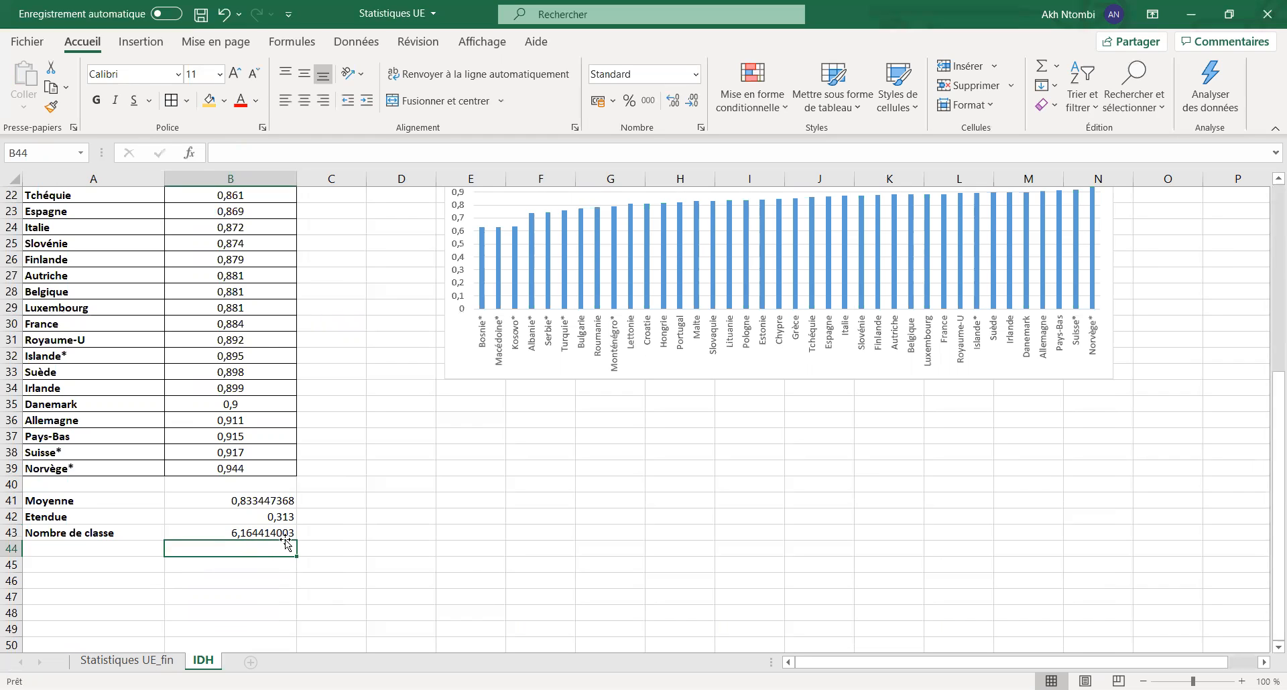
Enter the rounded number of classes, 6, in C43 beside the square root result
click(342, 535)
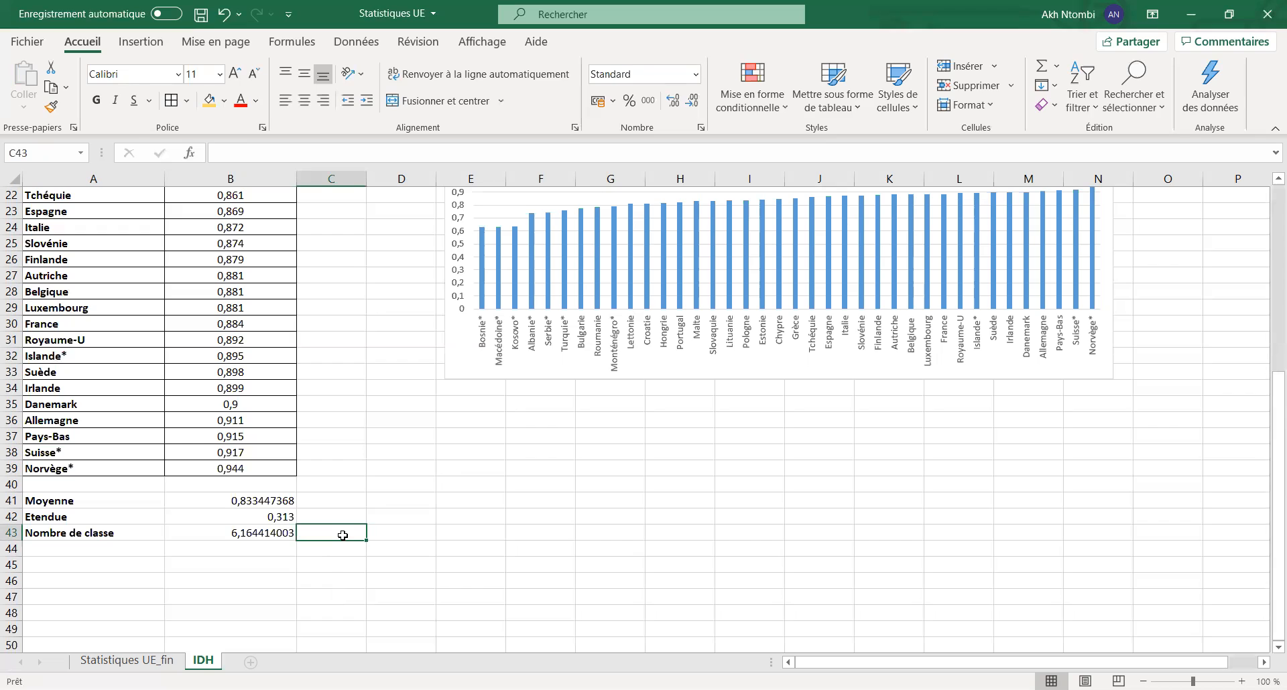
text(6)
click(456, 565)
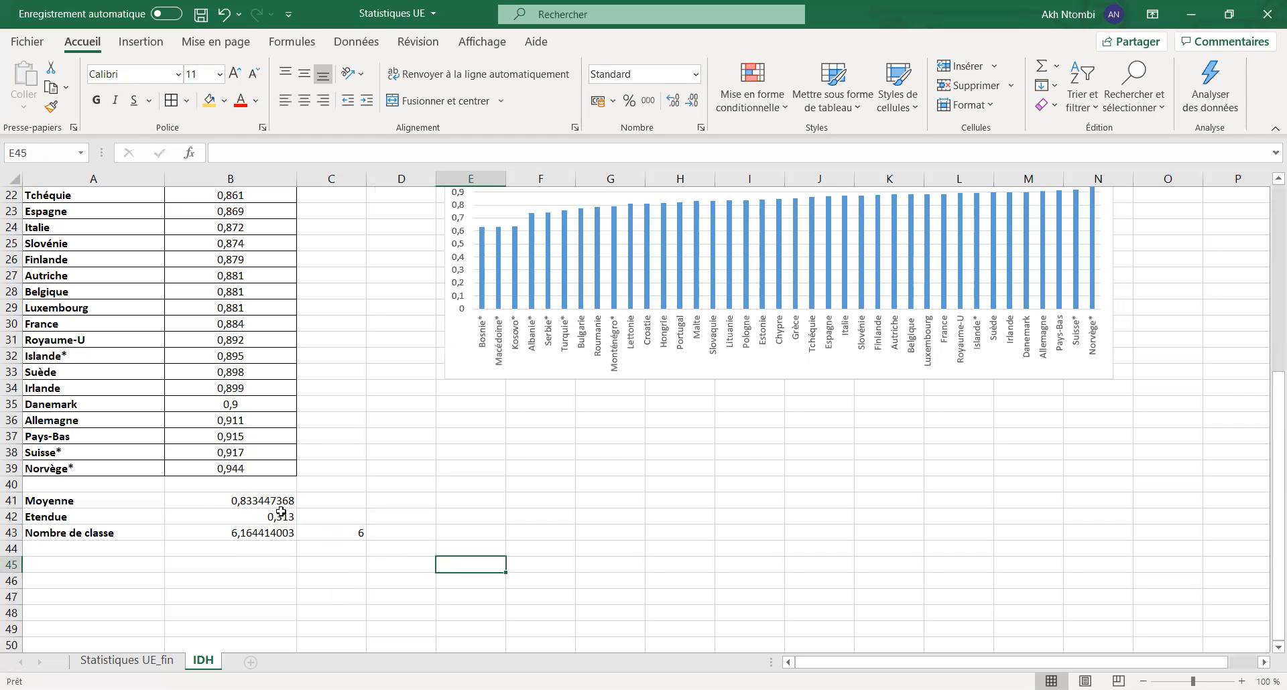
Label cell A44, directly below Nombre de classe, as Intervalle de classe
click(61, 550)
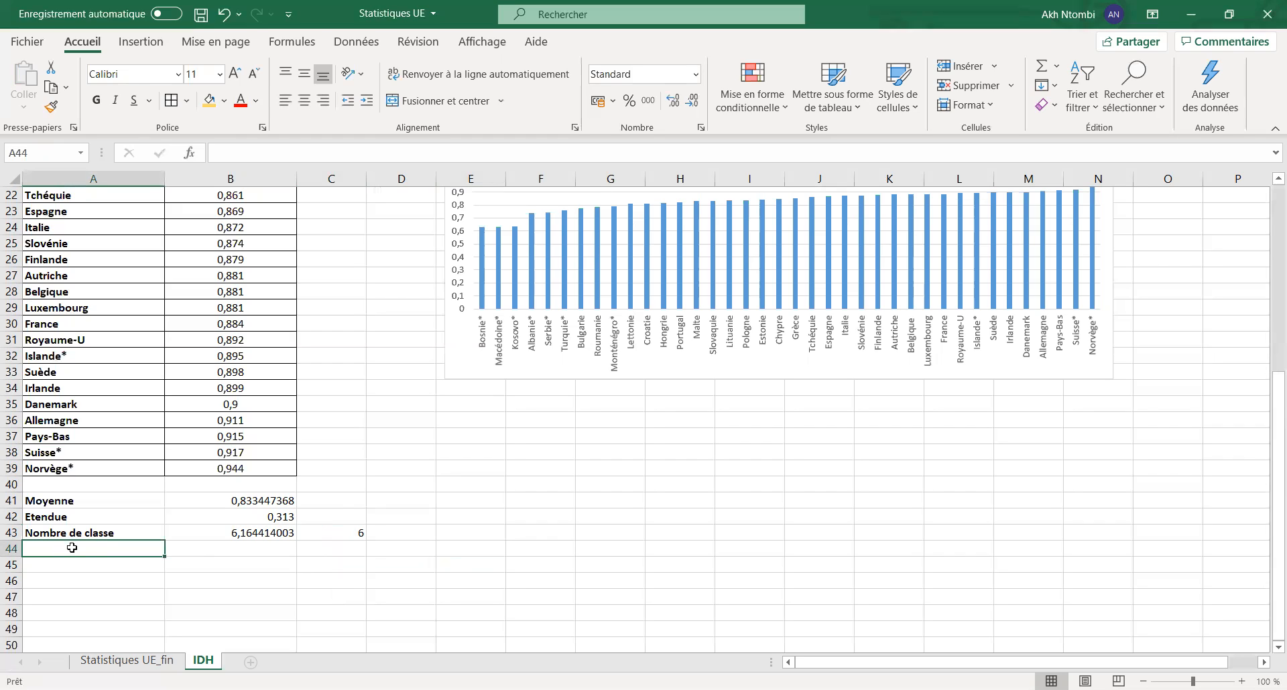
text(Intervalle)
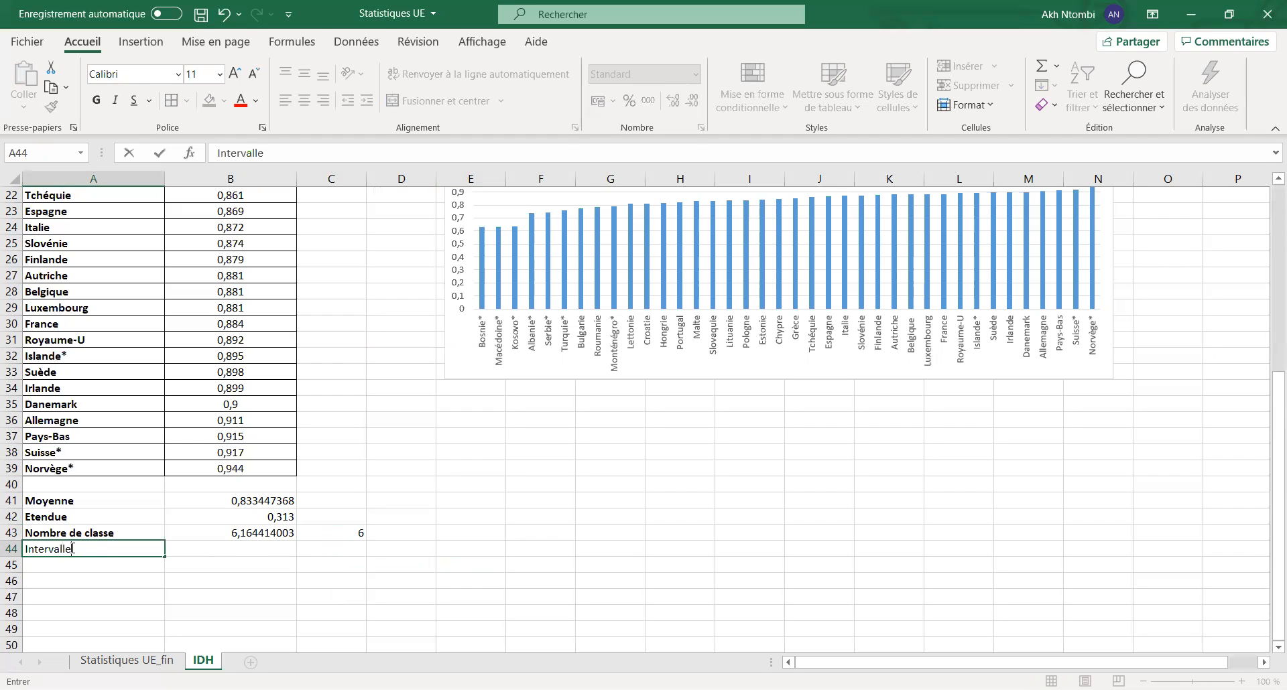
text( de classe)
Calculate the class interval in B44 by dividing the range by the rounded number of classes with =B42/C43
click(222, 547)
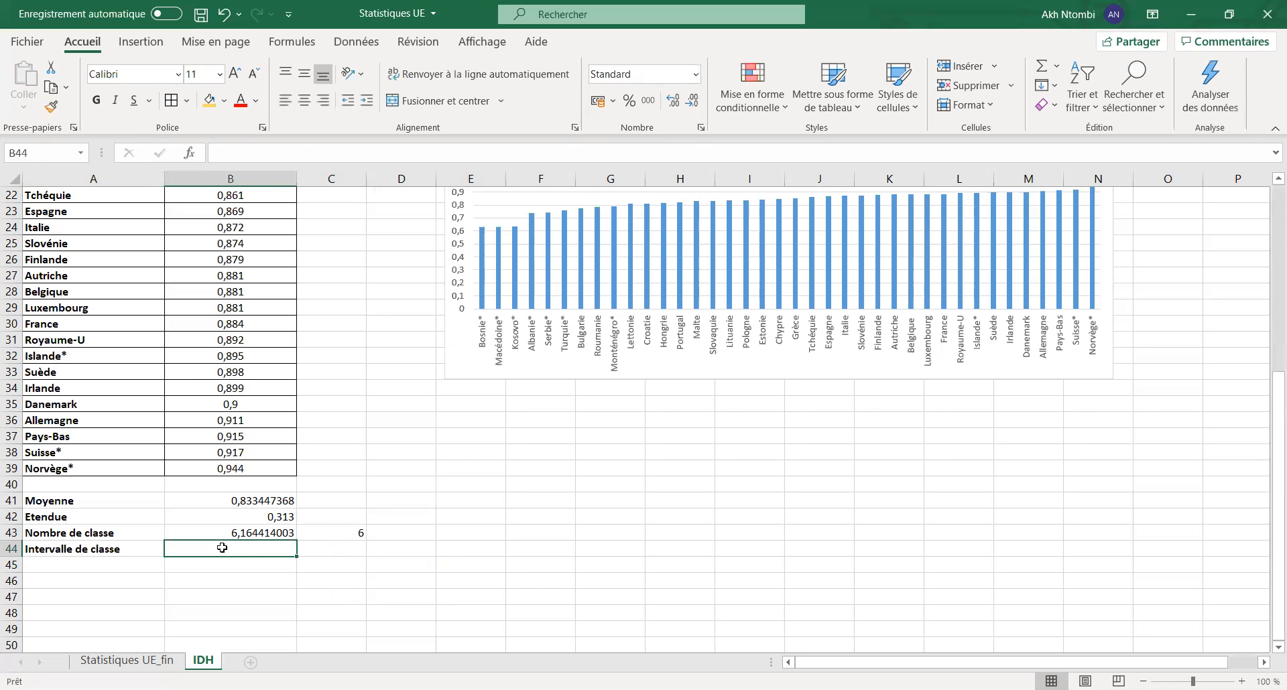
text(=)
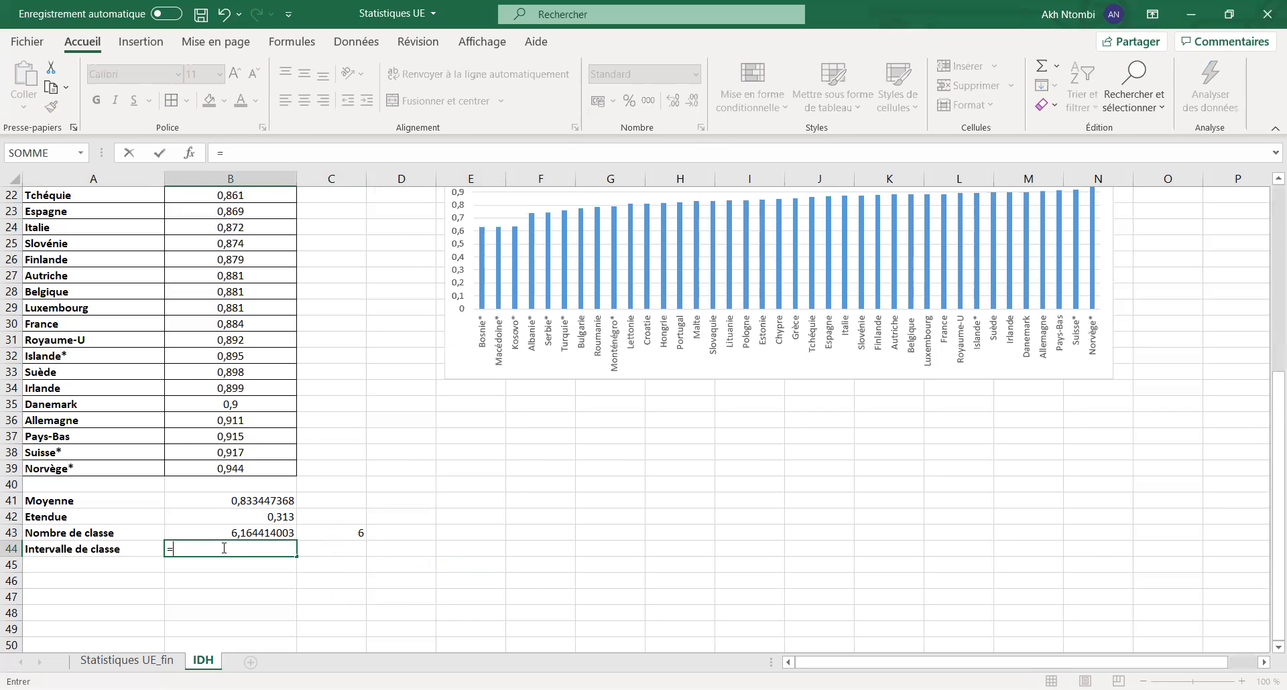
click(281, 517)
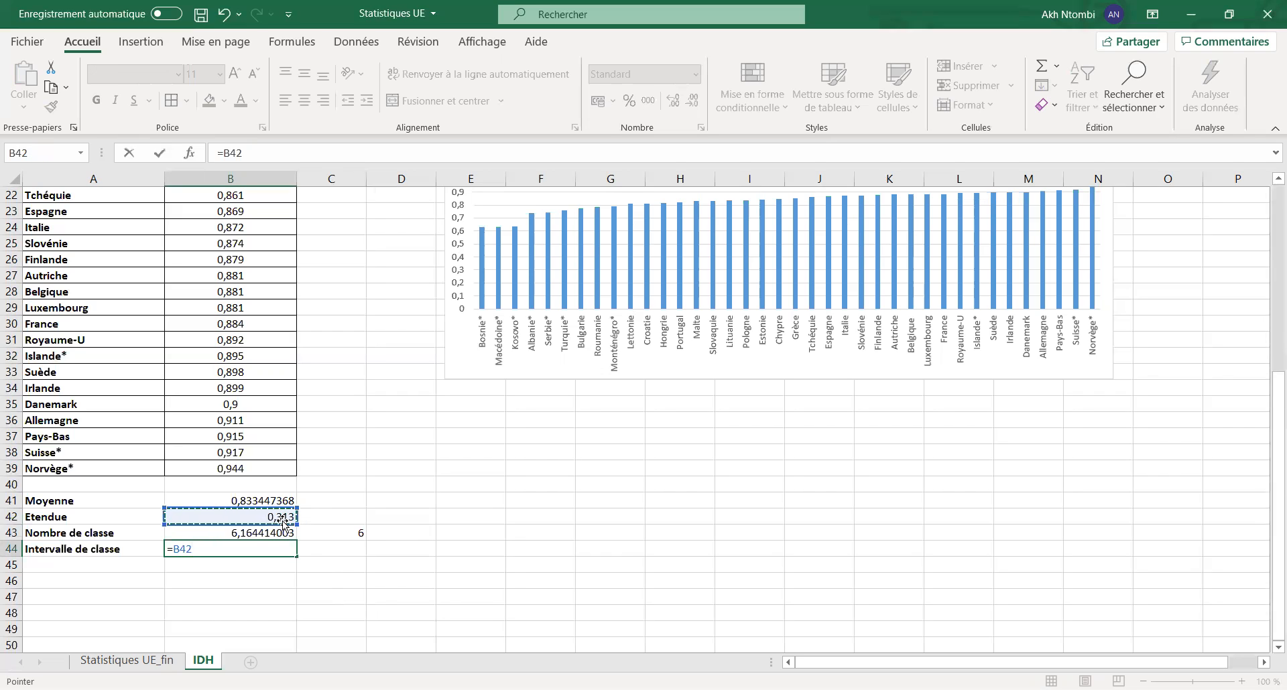
text(/)
click(362, 535)
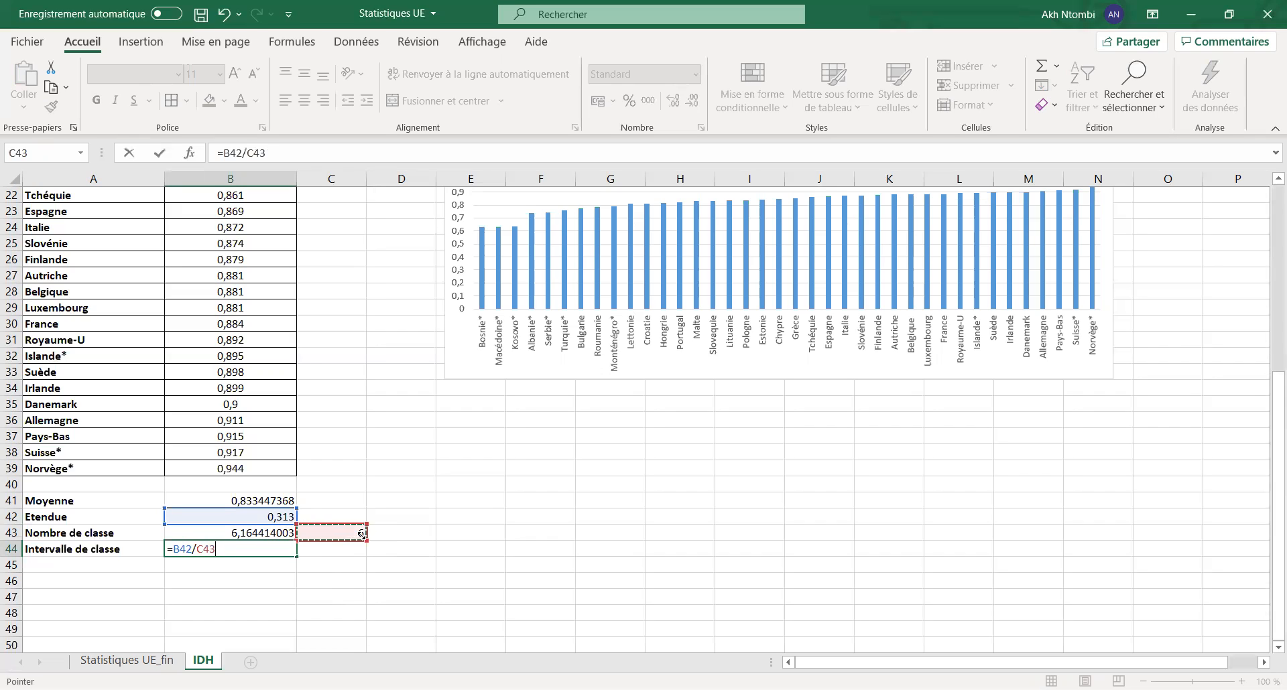
key(Return)
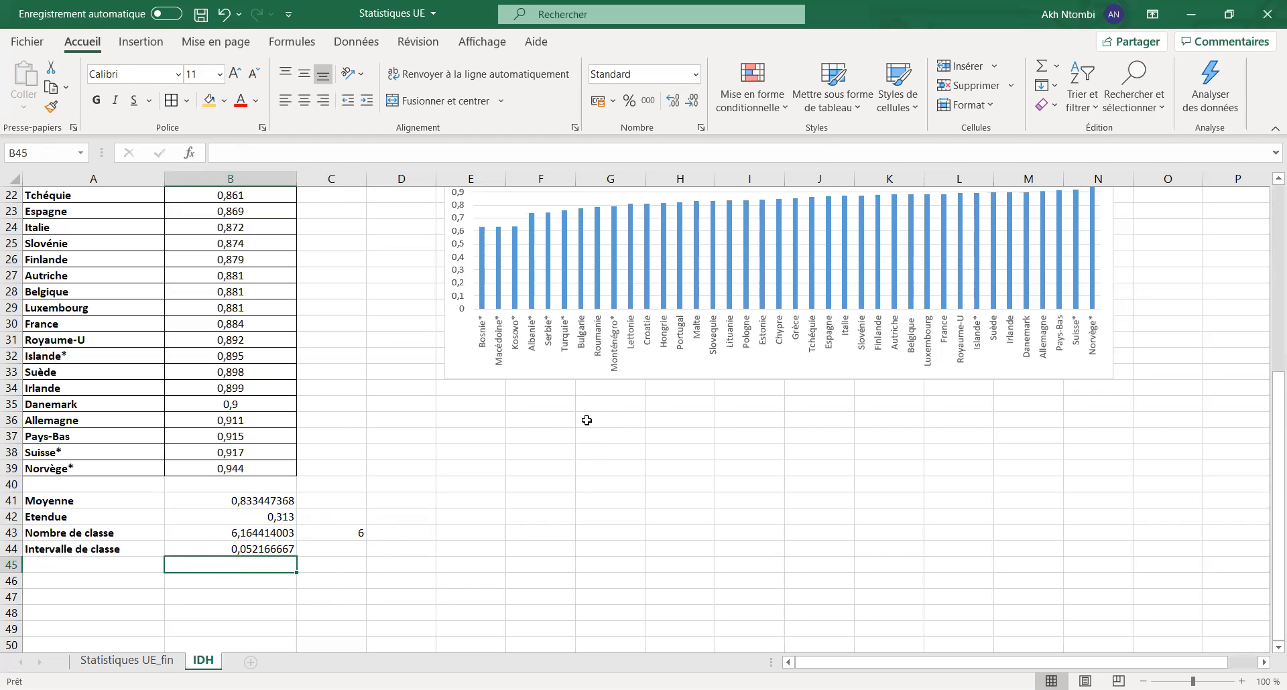
Enter classe 1 in F36 below the chart and fill the series down to classe 6 in F41
click(558, 421)
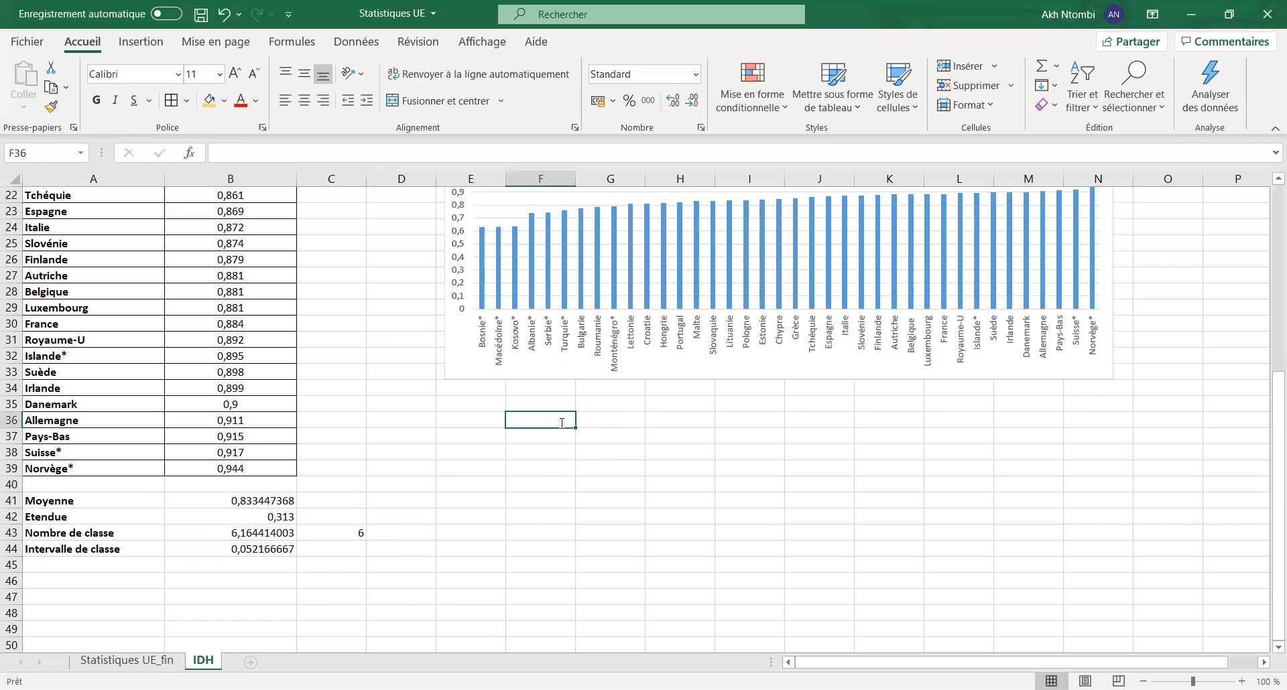
text(classe)
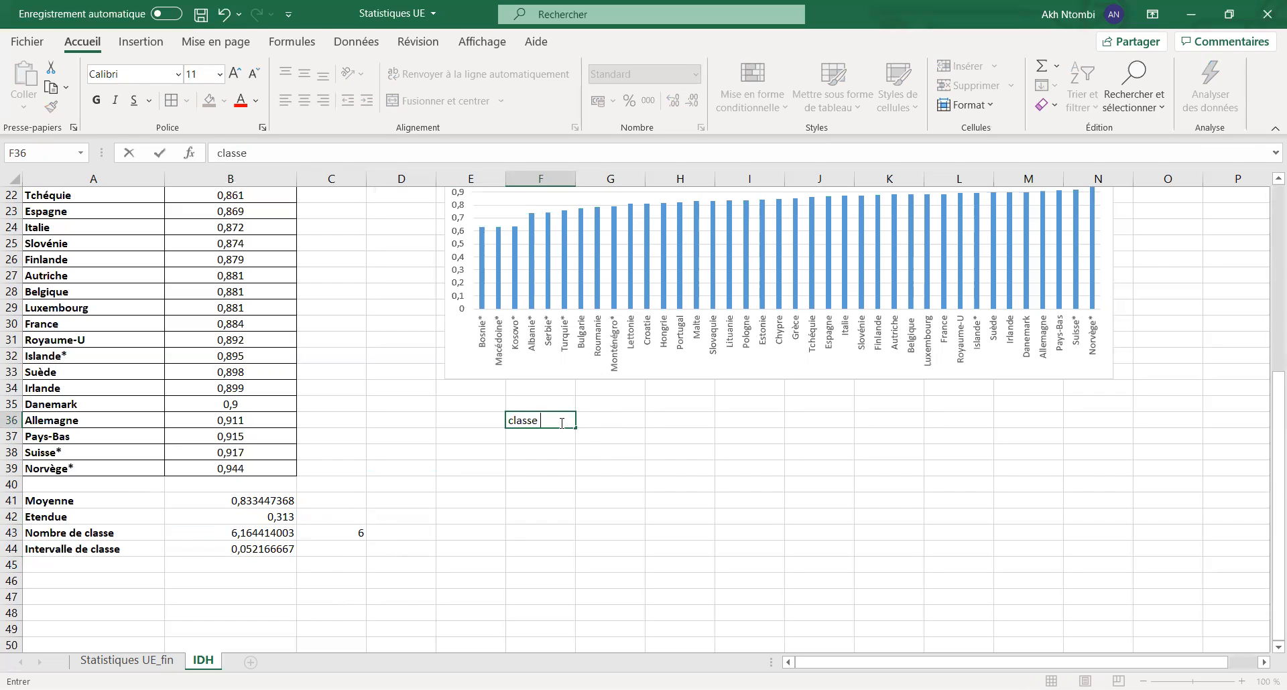
text( 1)
key(ctrl+Return)
drag(574, 449, 575, 508)
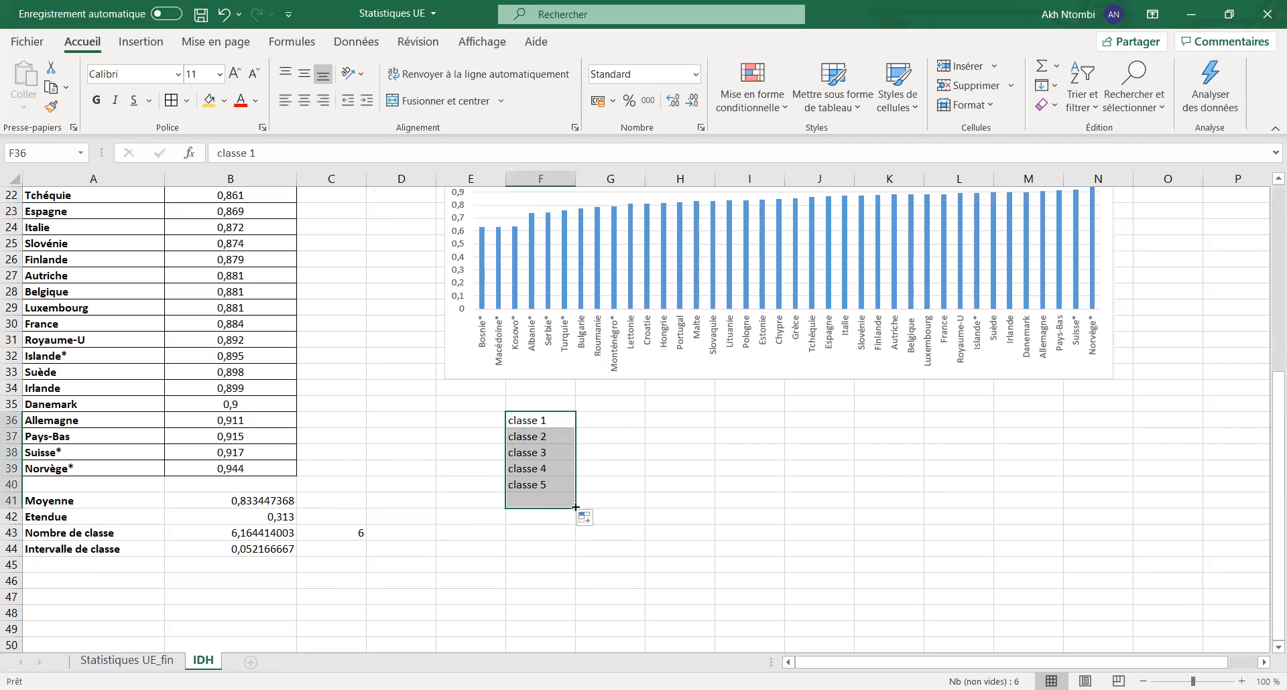
click(659, 514)
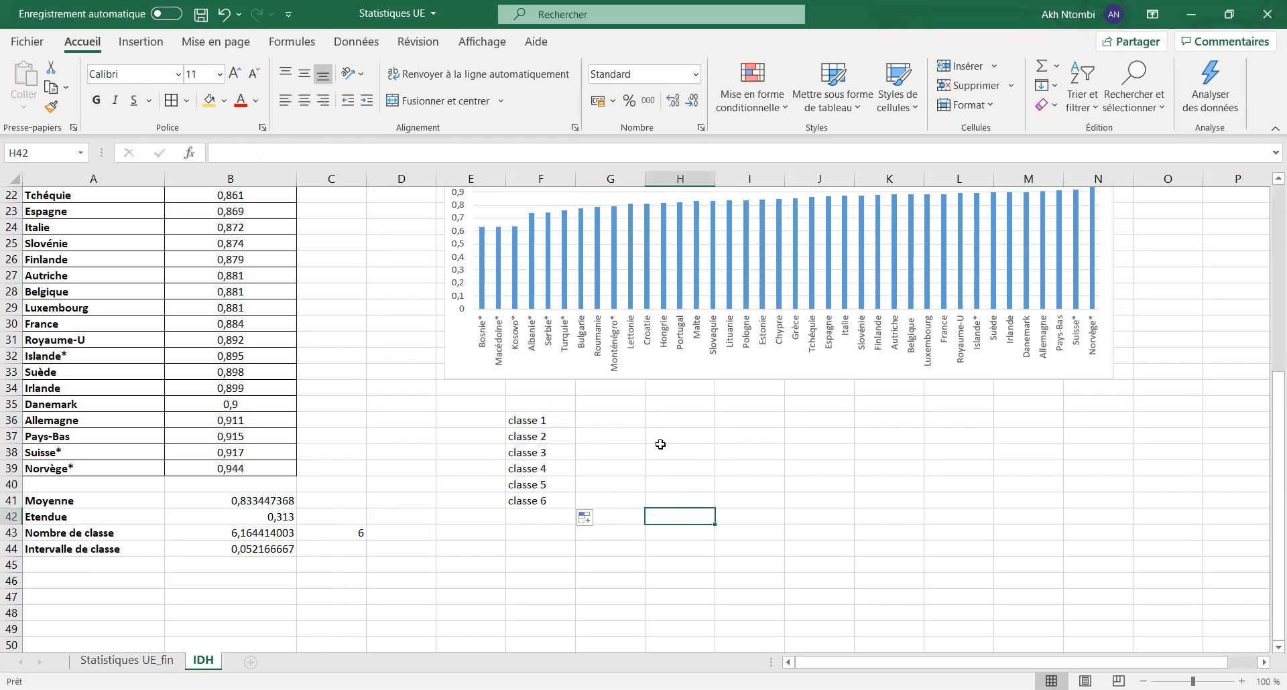
Enter the bound labels de in G36 and à in I36 on the classe 1 row, leaving H36 empty between them
click(622, 423)
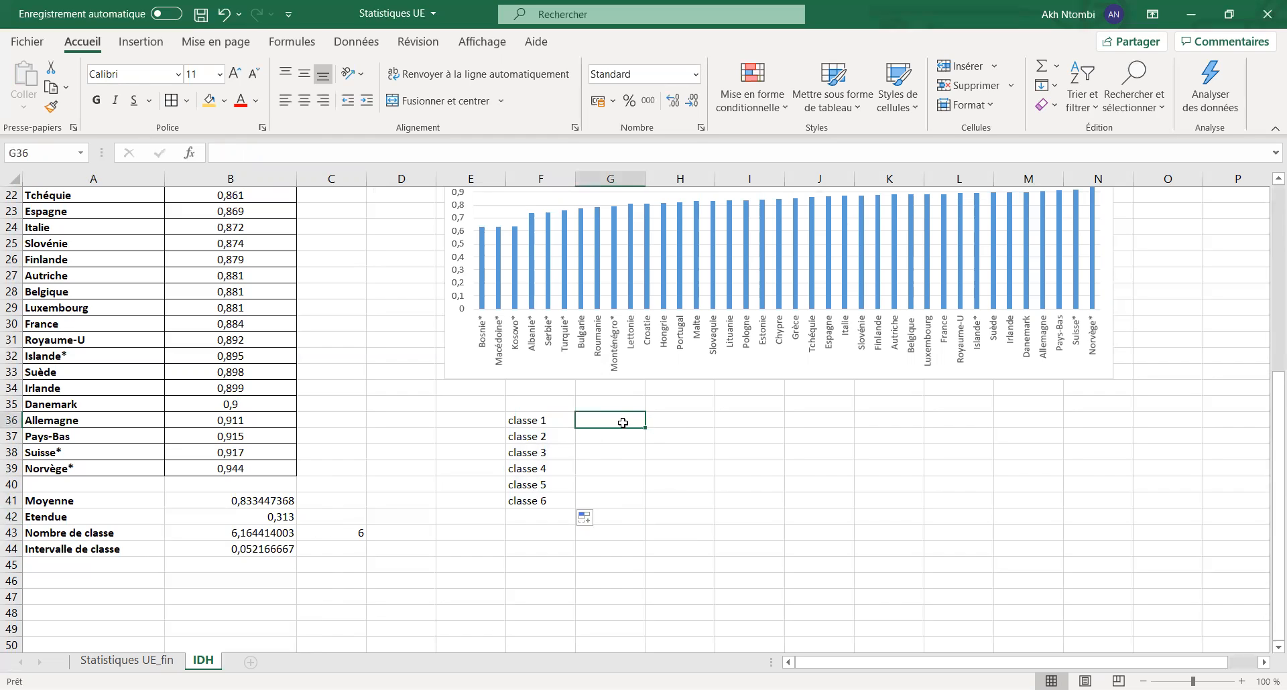
text(de)
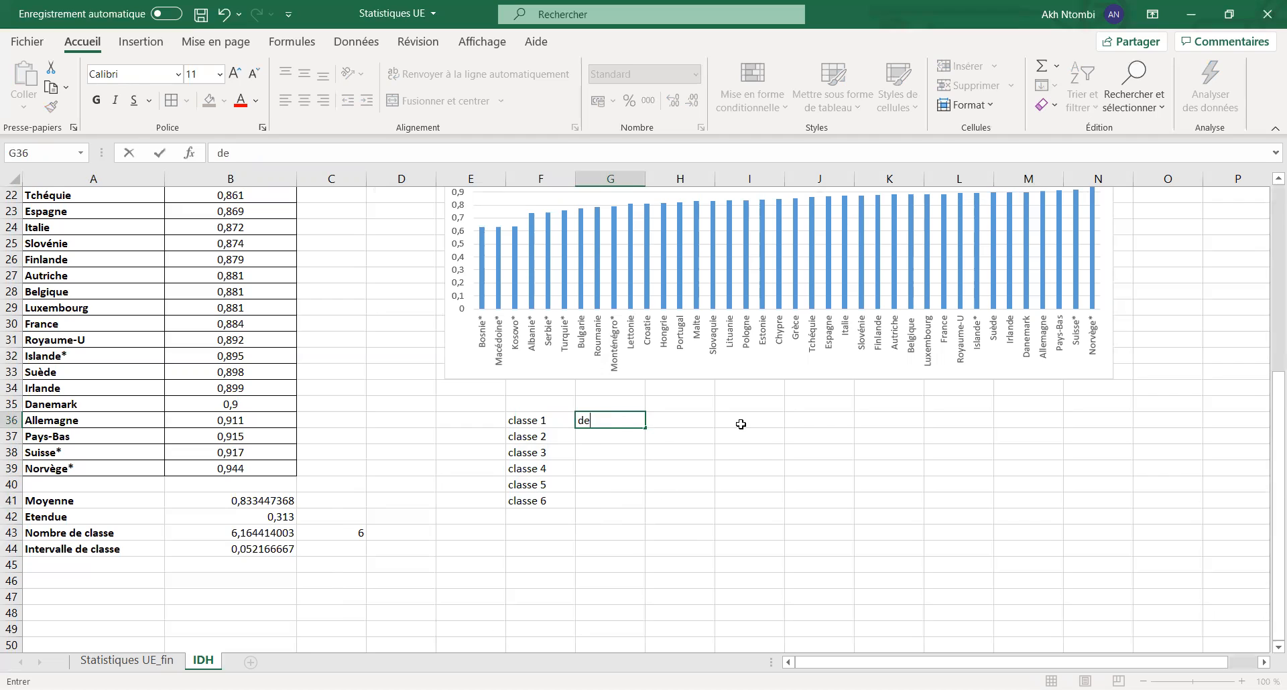
click(690, 422)
click(781, 420)
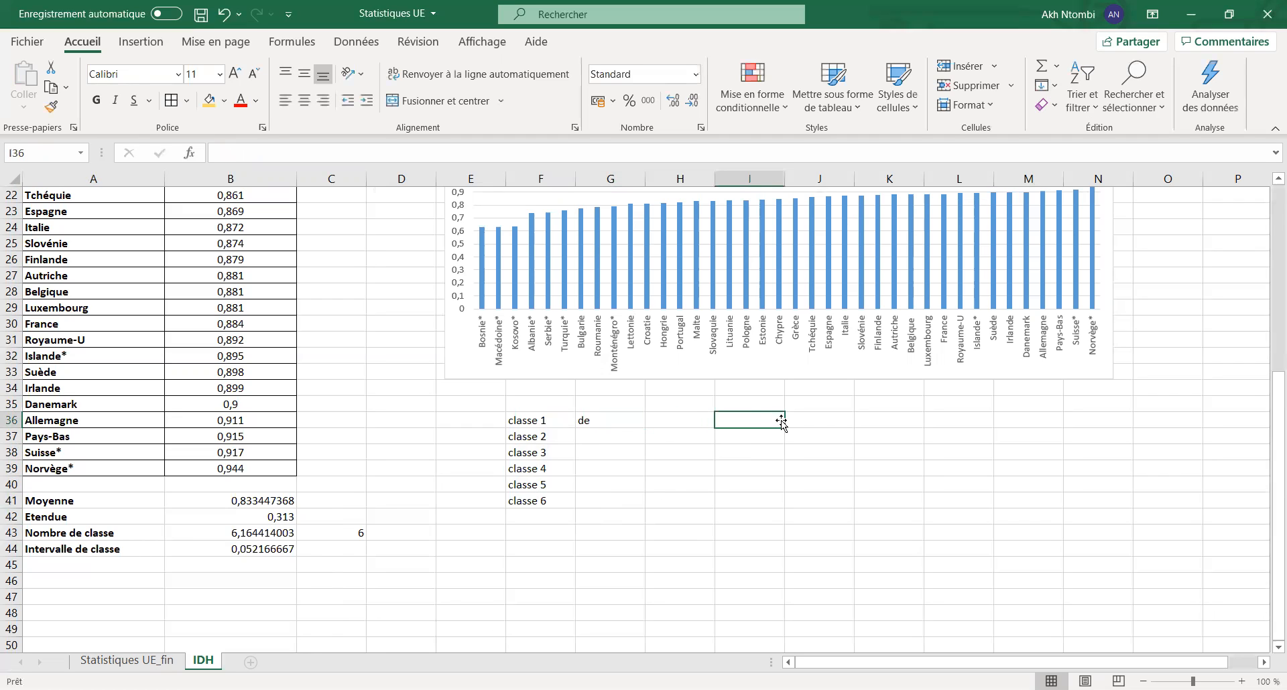
text(à)
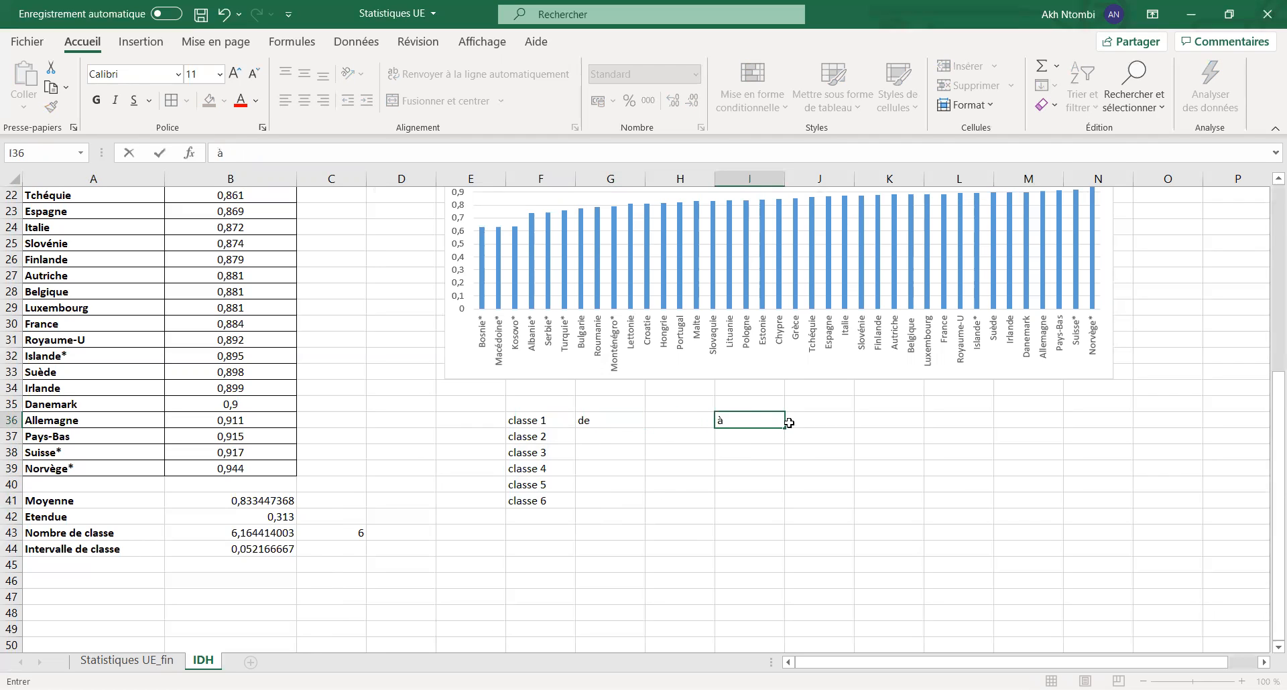
click(844, 422)
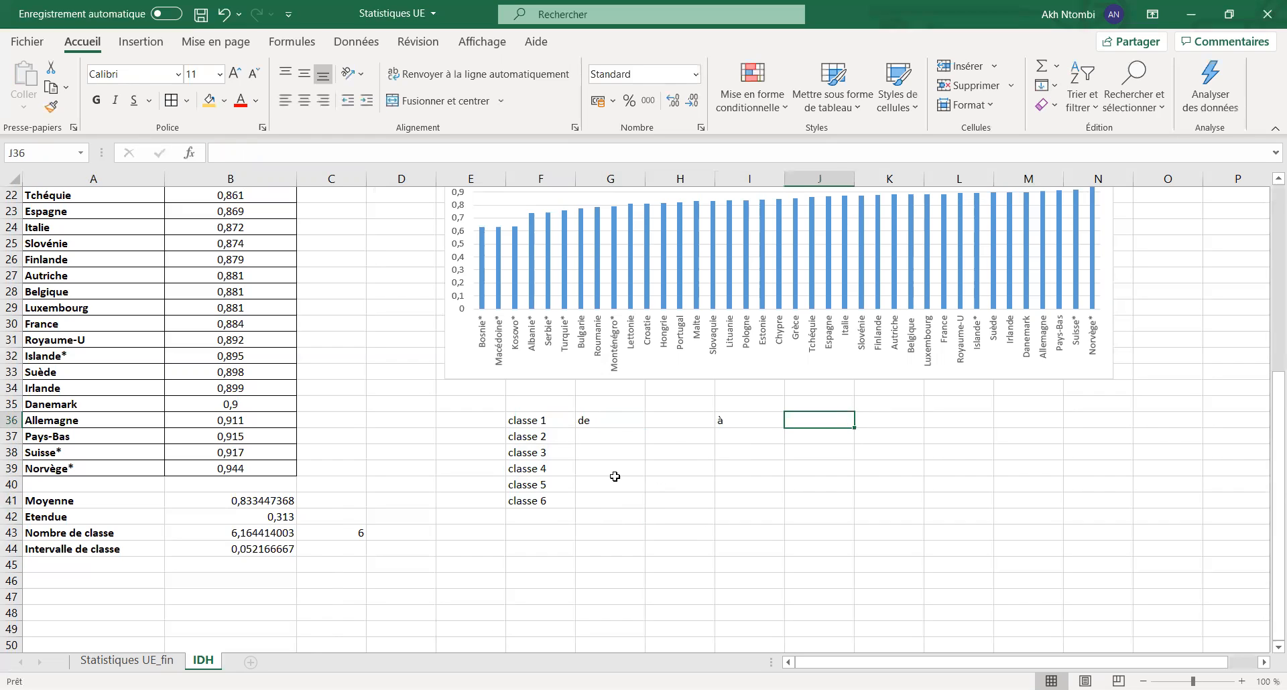
Fill the labels de in G36 and à in I36 down to the classe 6 row
click(611, 419)
drag(647, 427, 653, 519)
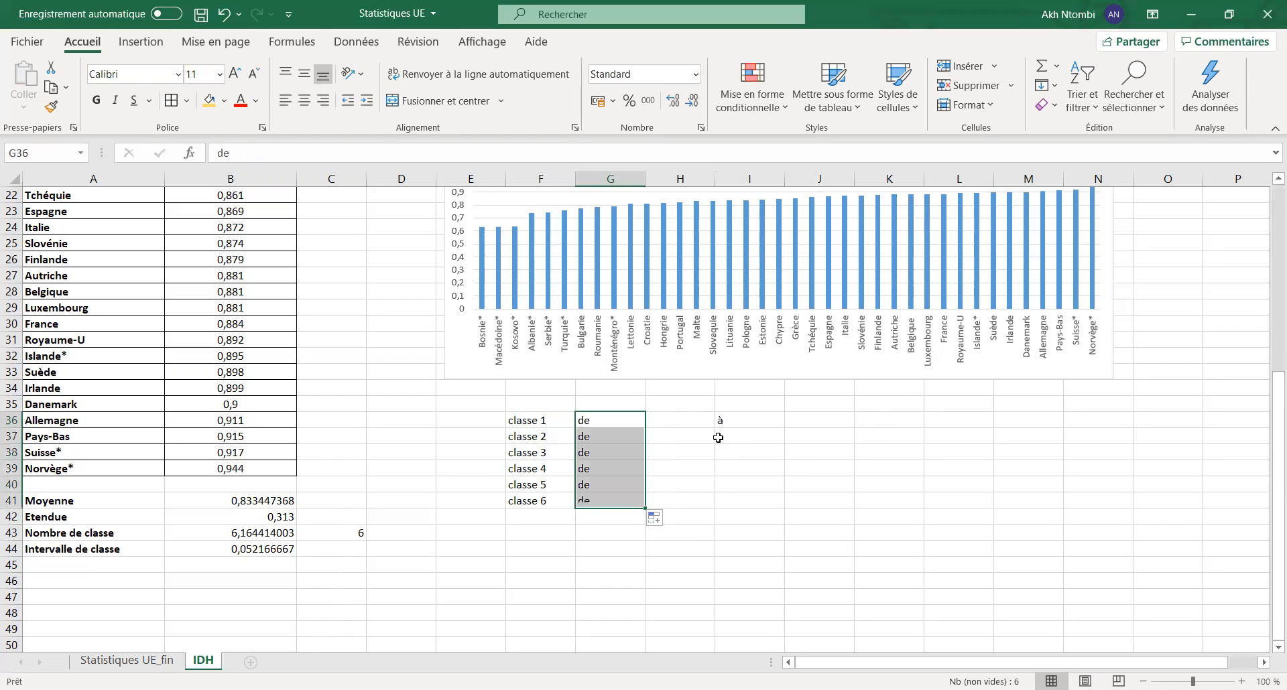
click(747, 420)
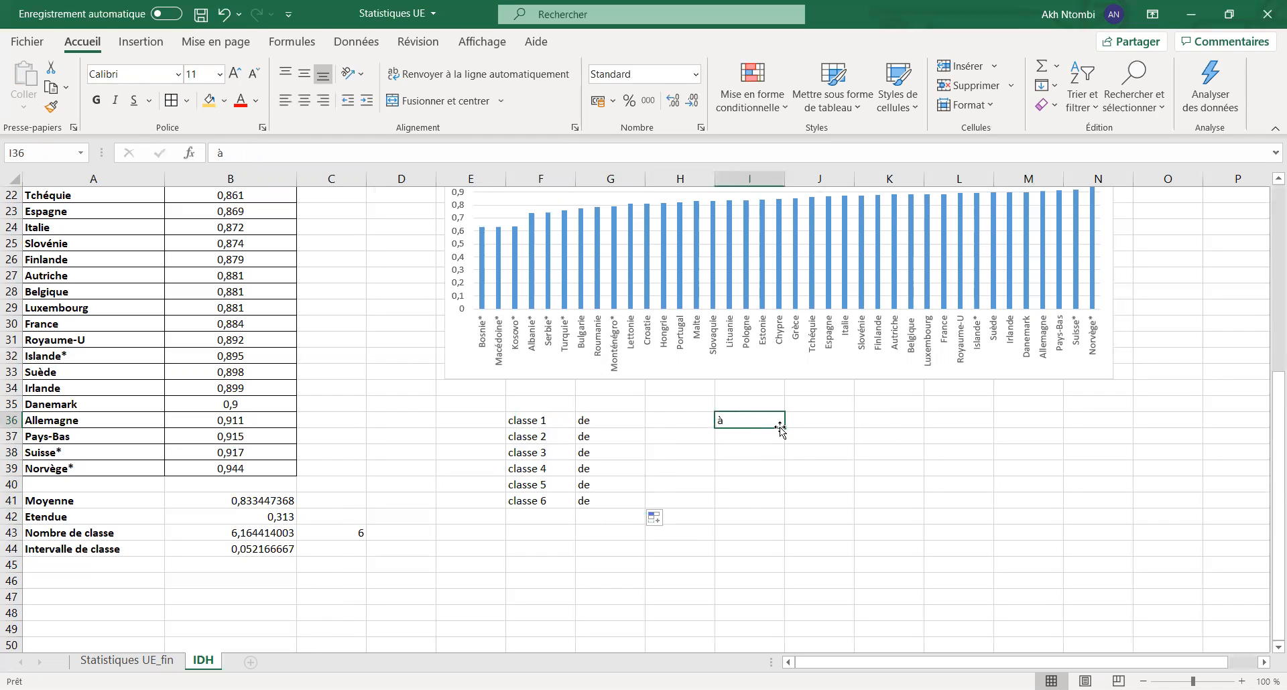
drag(784, 427, 783, 507)
click(889, 484)
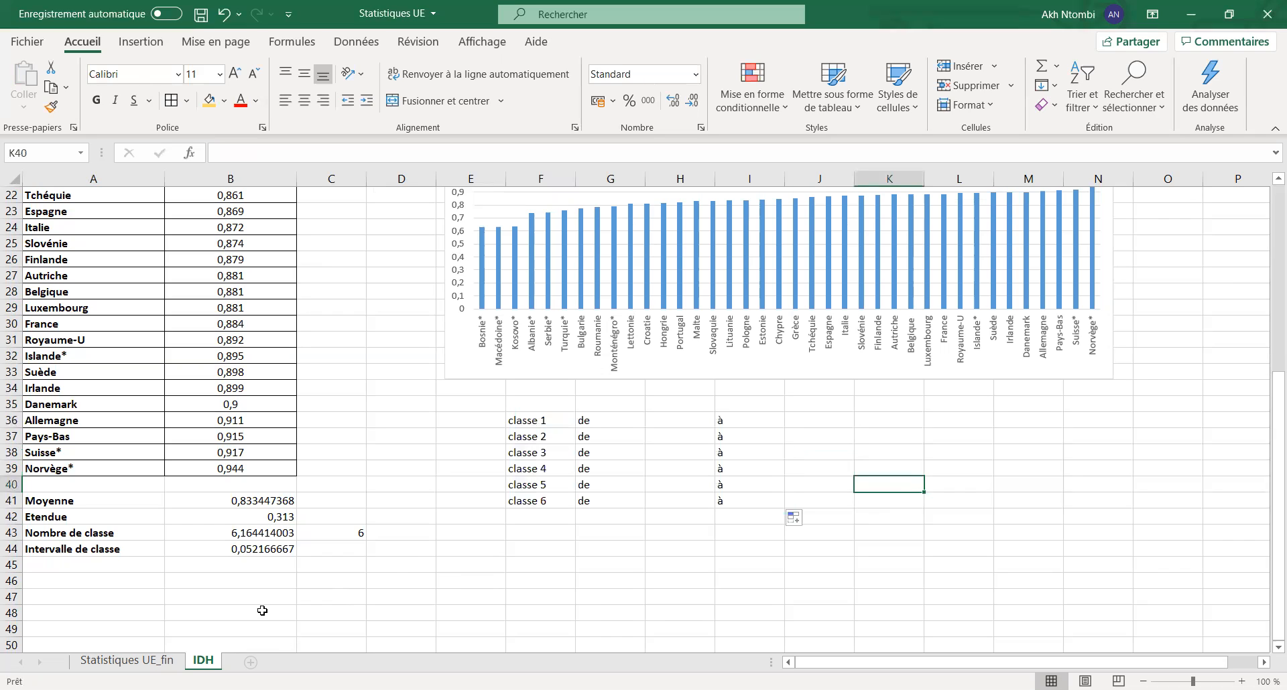
Set the lower bound of classe 1 in H36 to the smallest IDH value with =B2
click(674, 423)
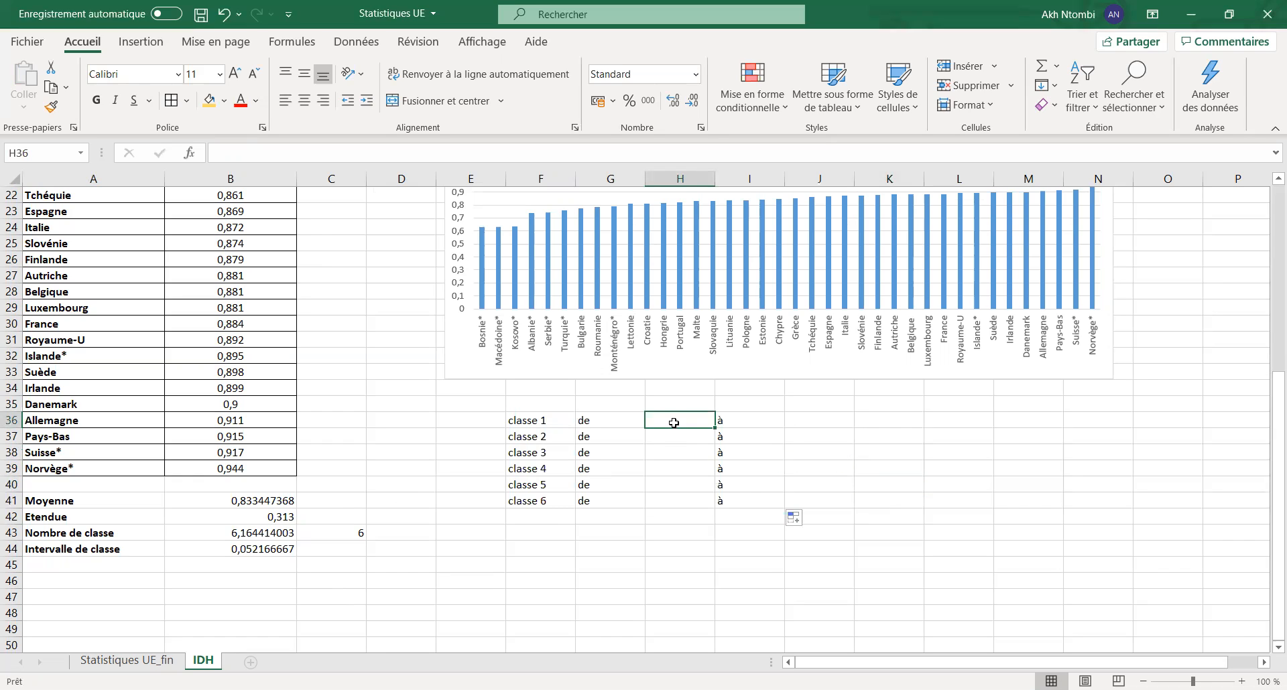
text(=)
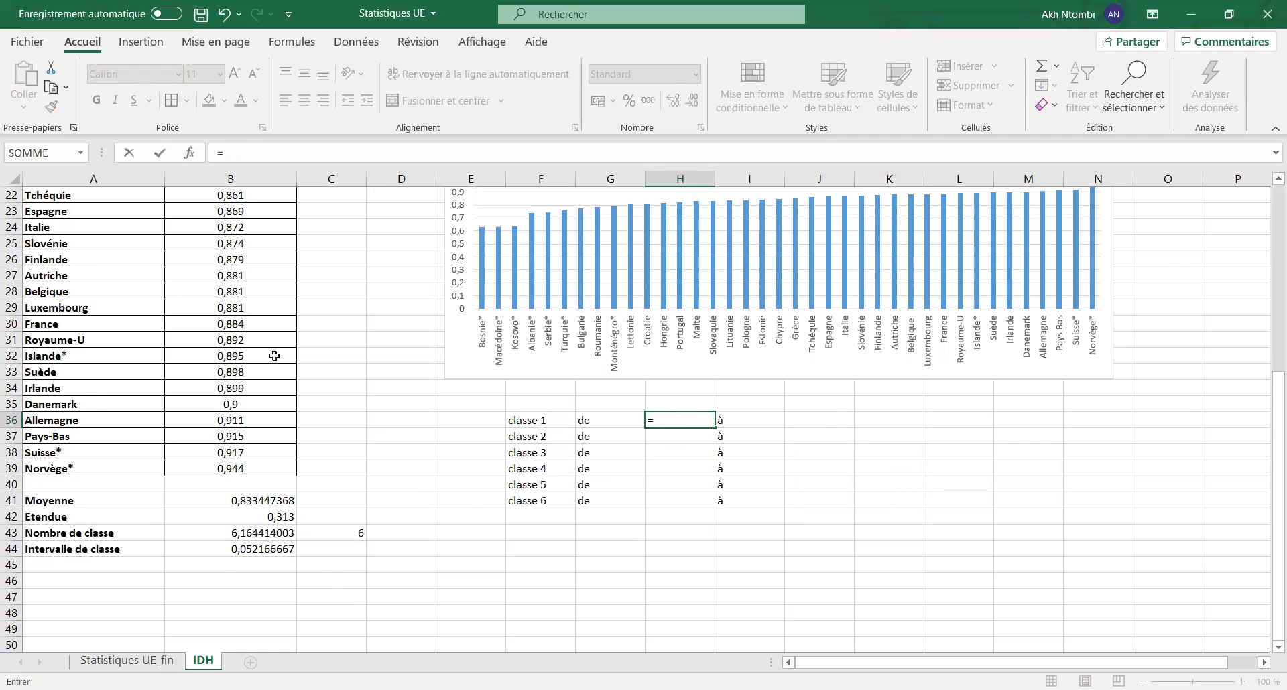
scroll(274, 356, up, 7)
click(252, 212)
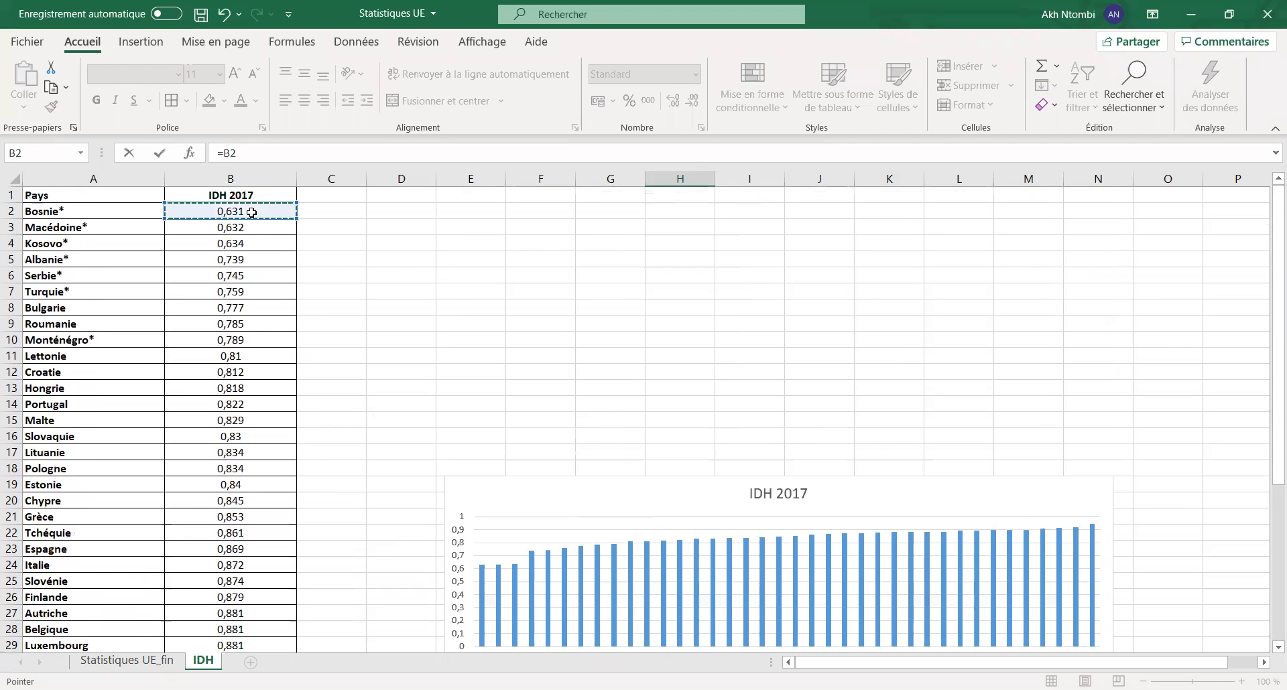
key(Return)
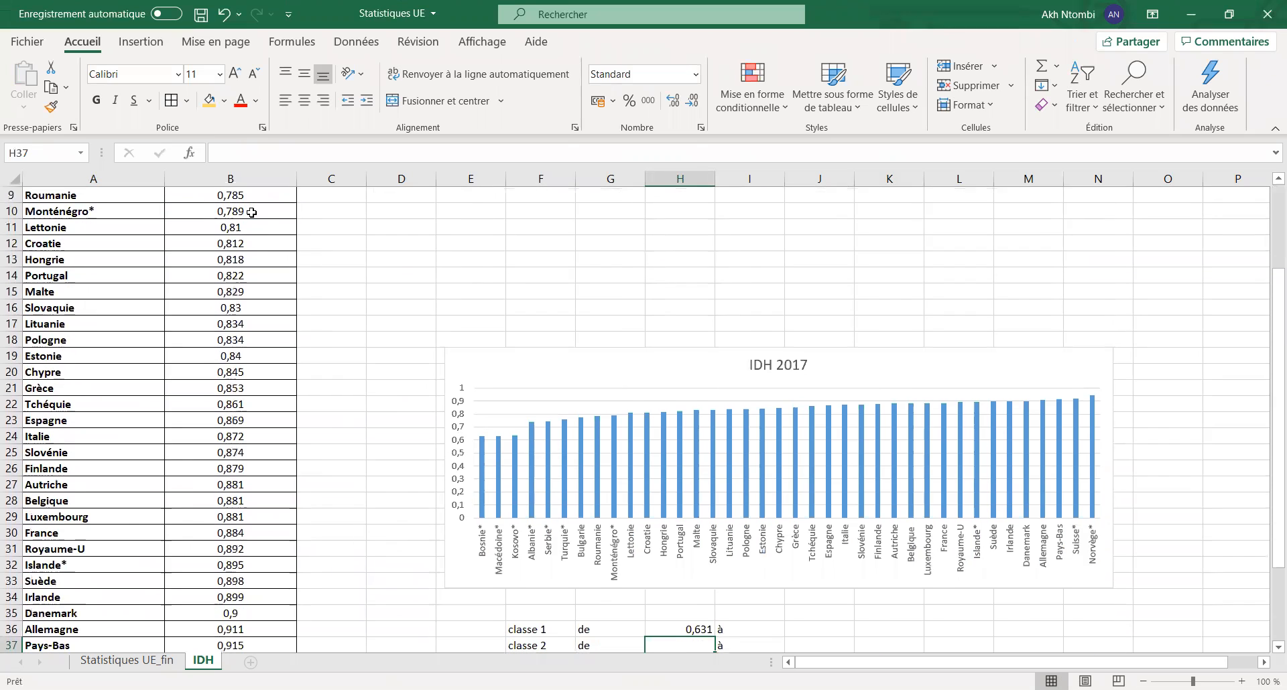
Calculate the upper bound of classe 1 in J36 by adding the class interval with =H36+B44
scroll(724, 424, down, 2)
scroll(724, 423, down, 2)
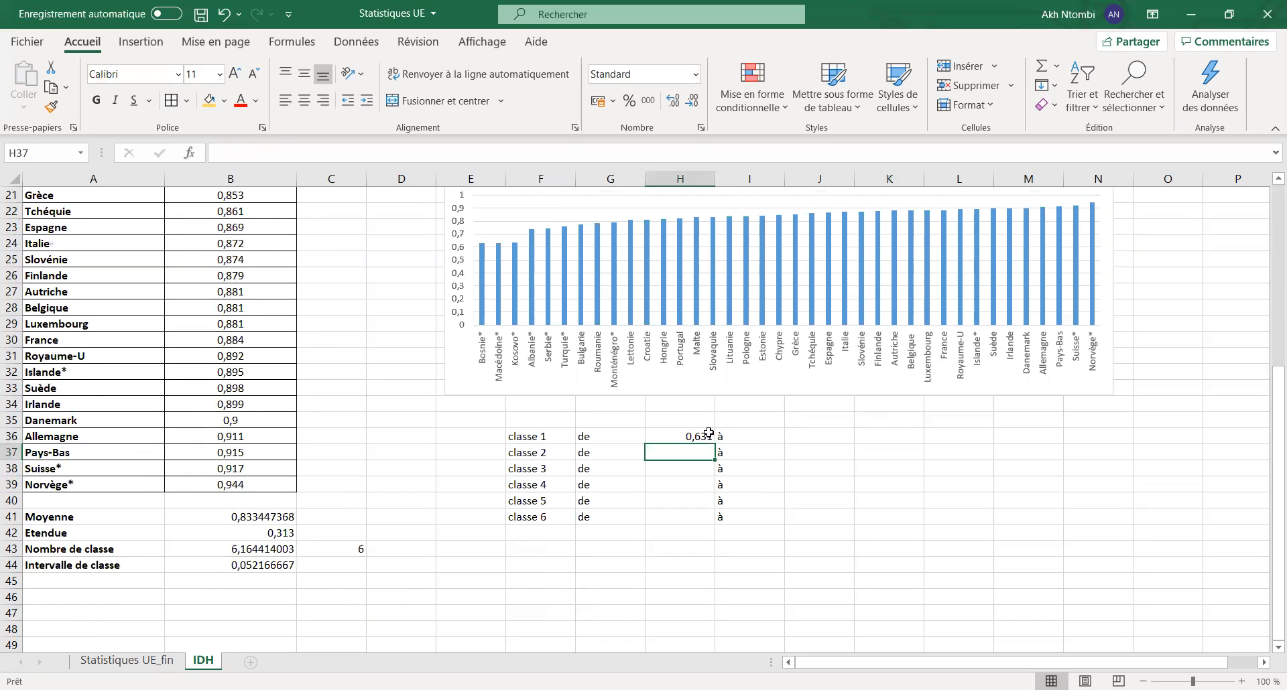
click(804, 440)
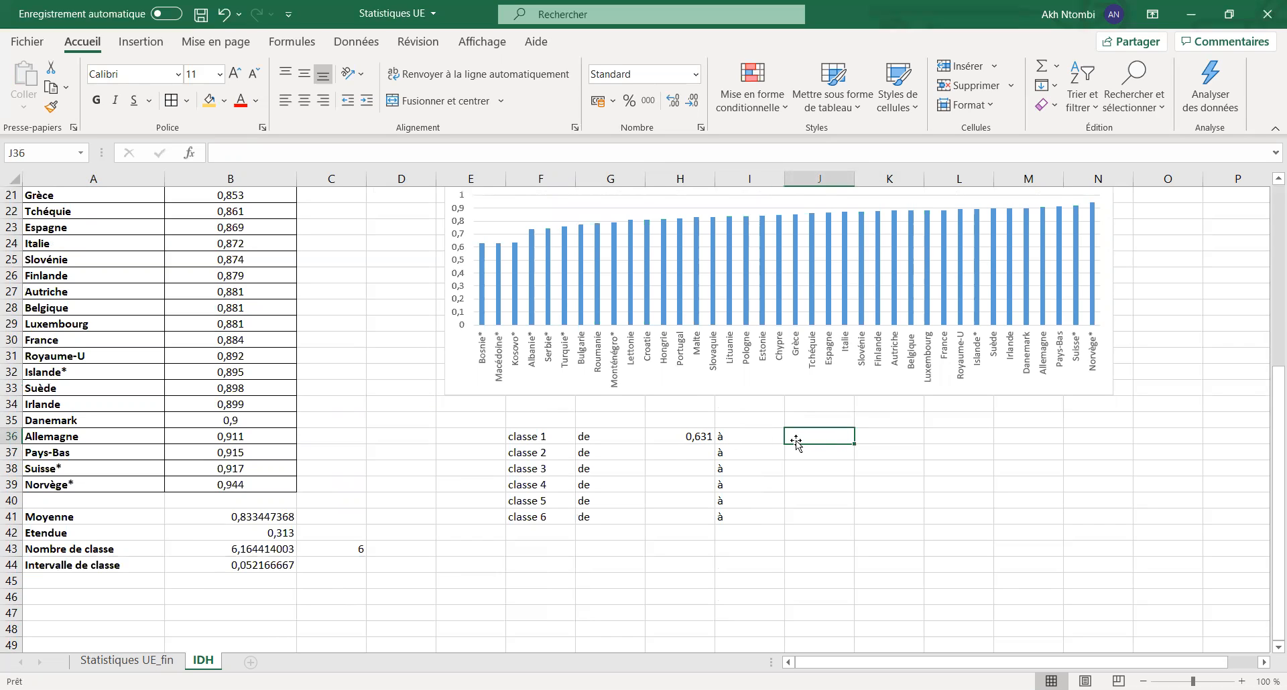
text(=)
click(695, 438)
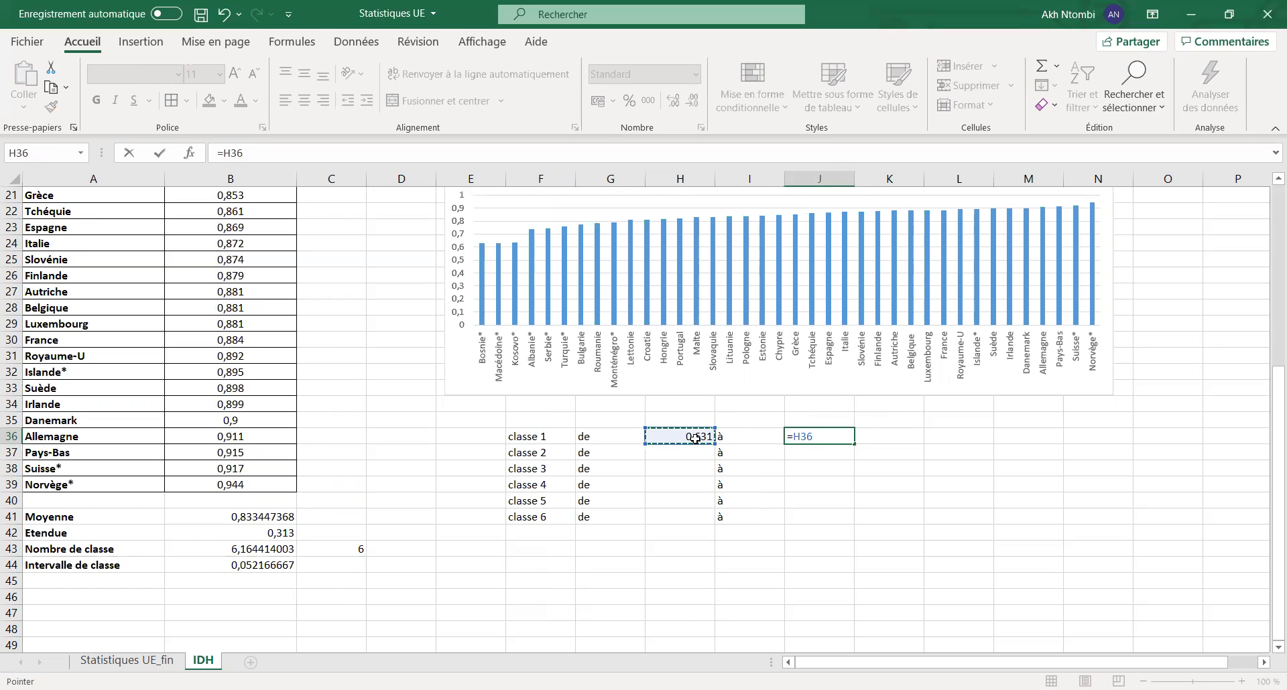
text(+)
click(258, 566)
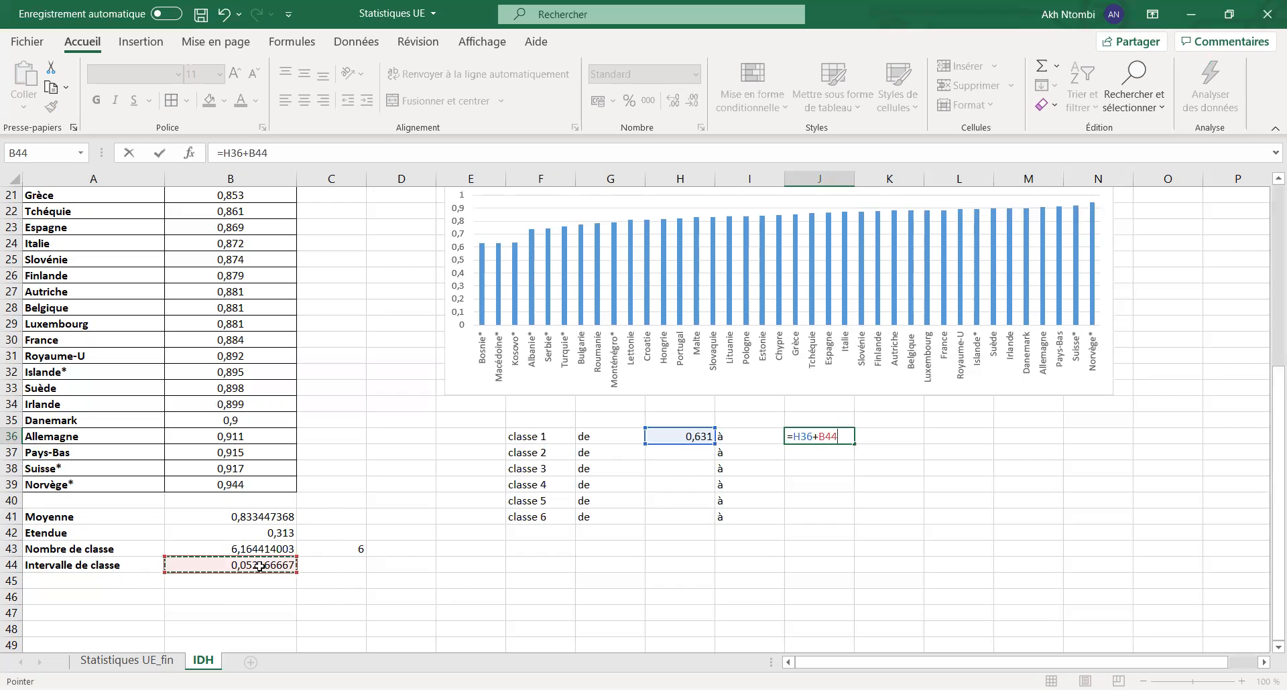
key(Return)
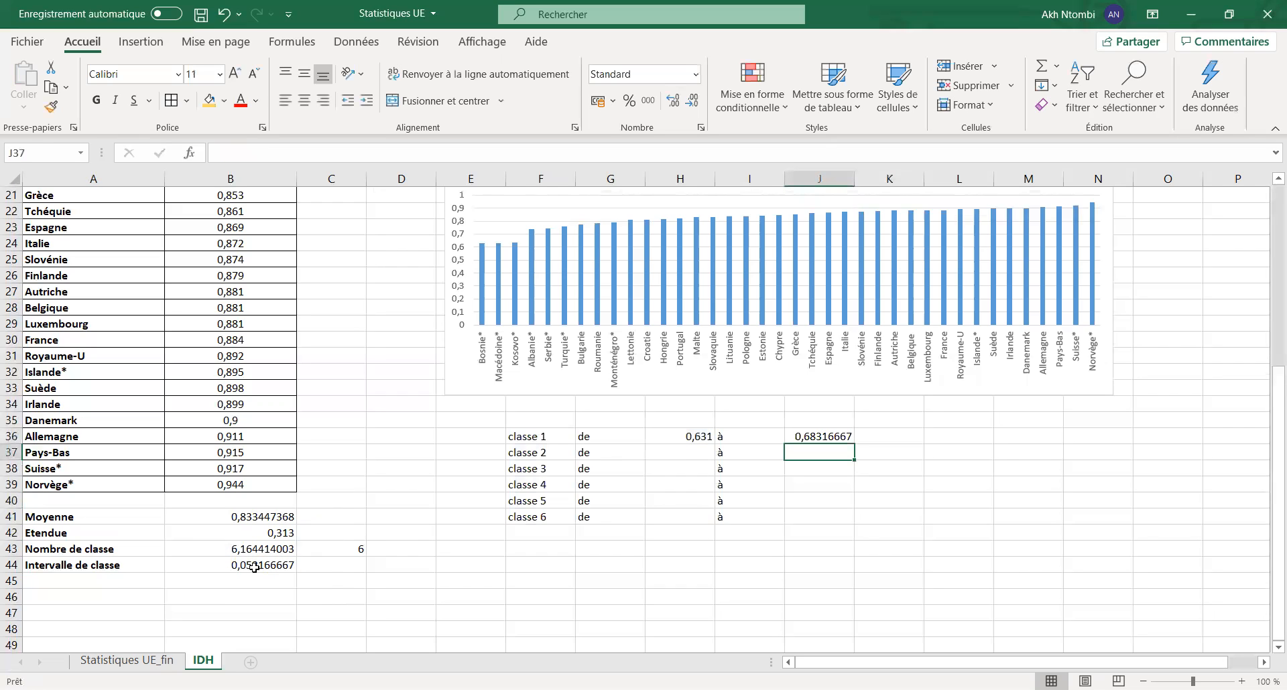
Set the lower bound of classe 2 in H37 to the upper bound of classe 1 with =J36
click(684, 454)
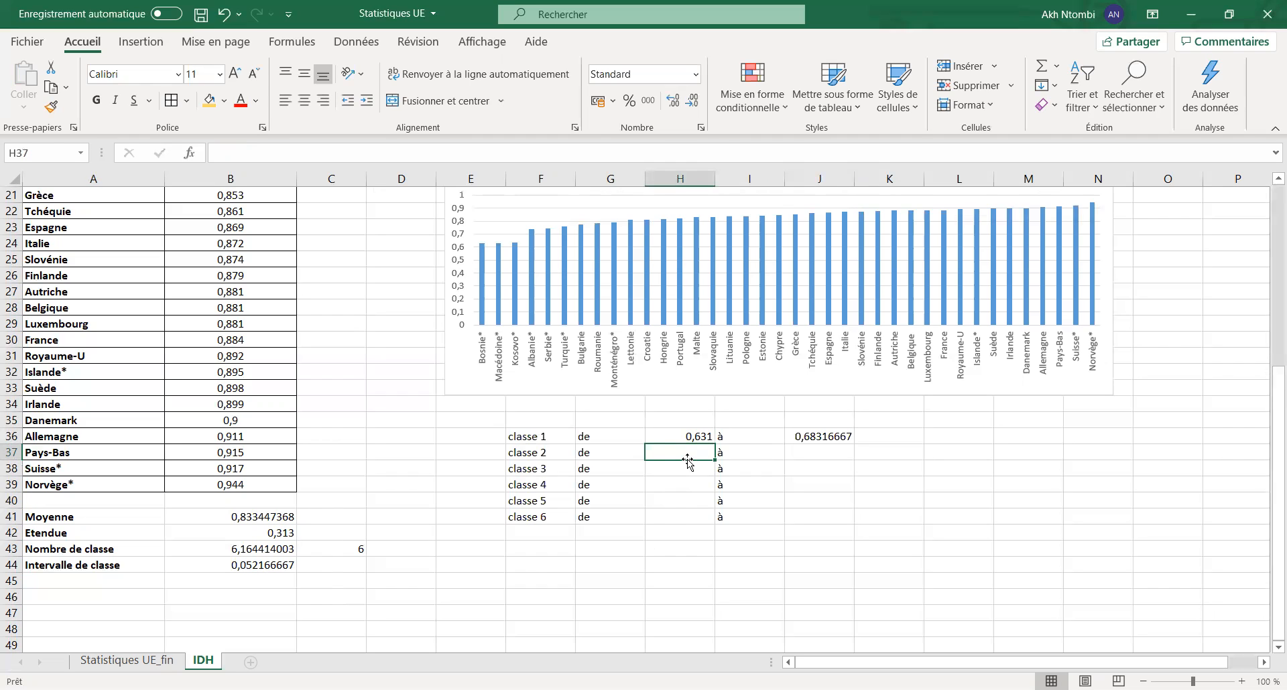
text(=)
click(821, 436)
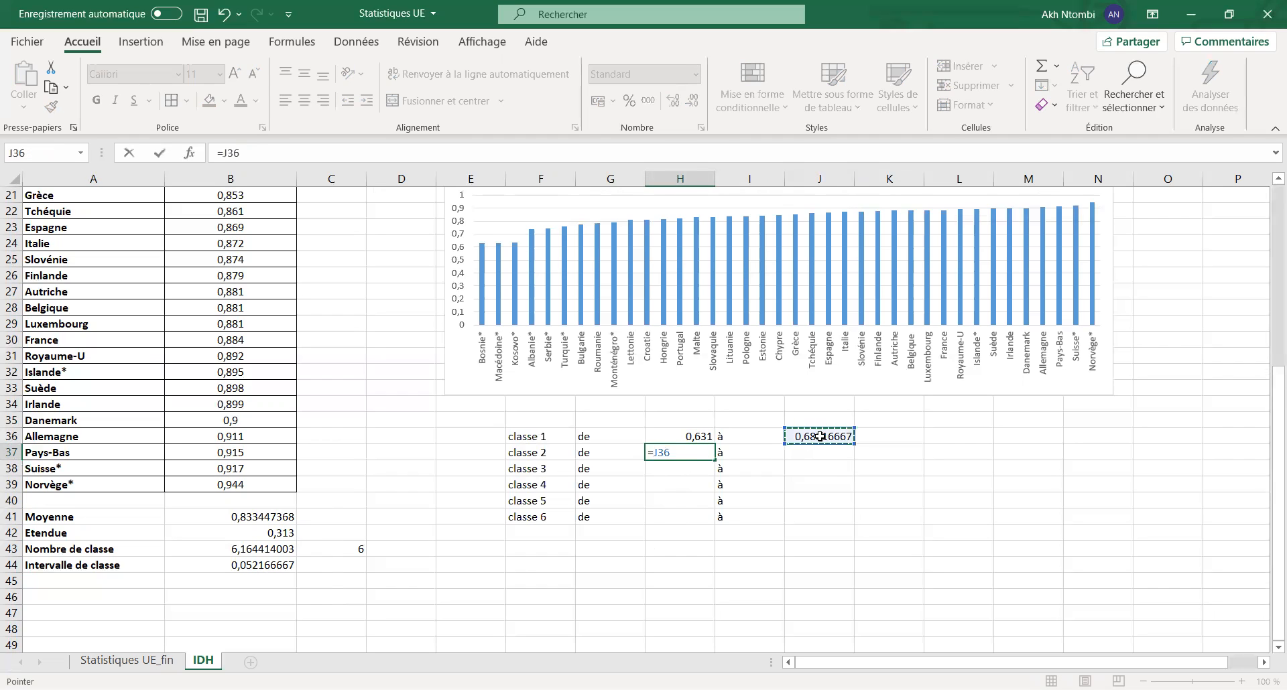
key(Return)
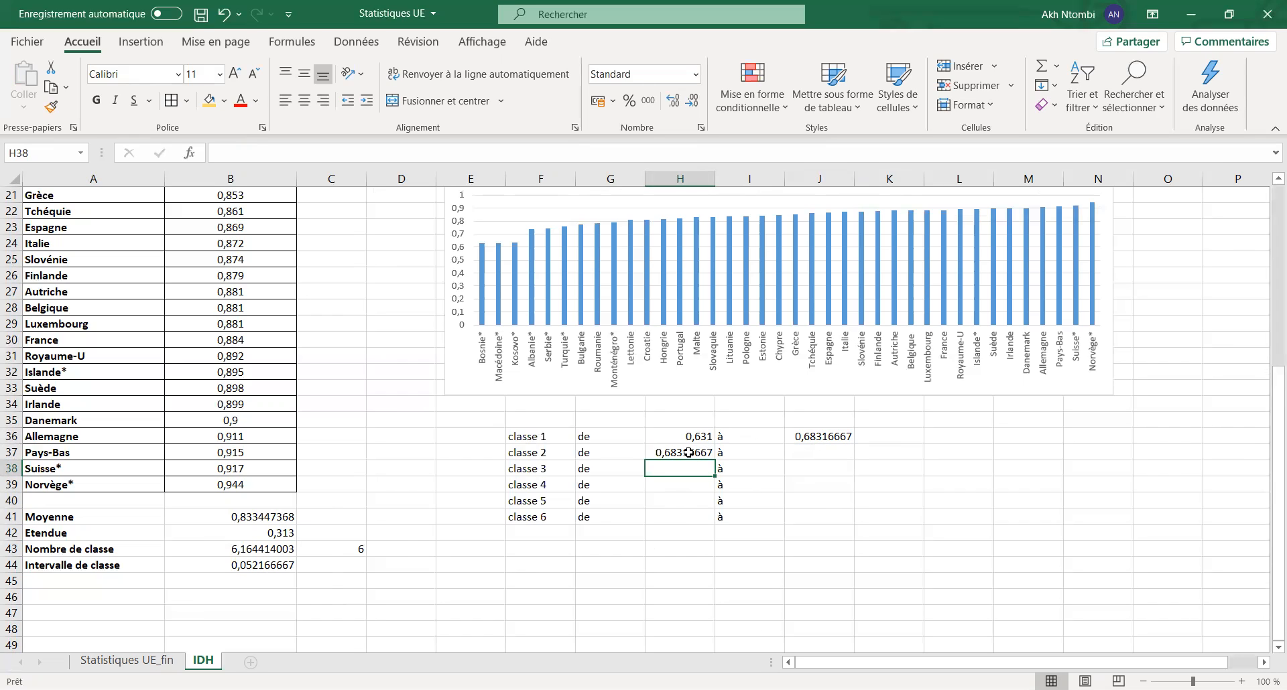
Calculate the upper bound of classe 2 in J37 by adding the class interval with =H37+B44
click(803, 454)
text(=)
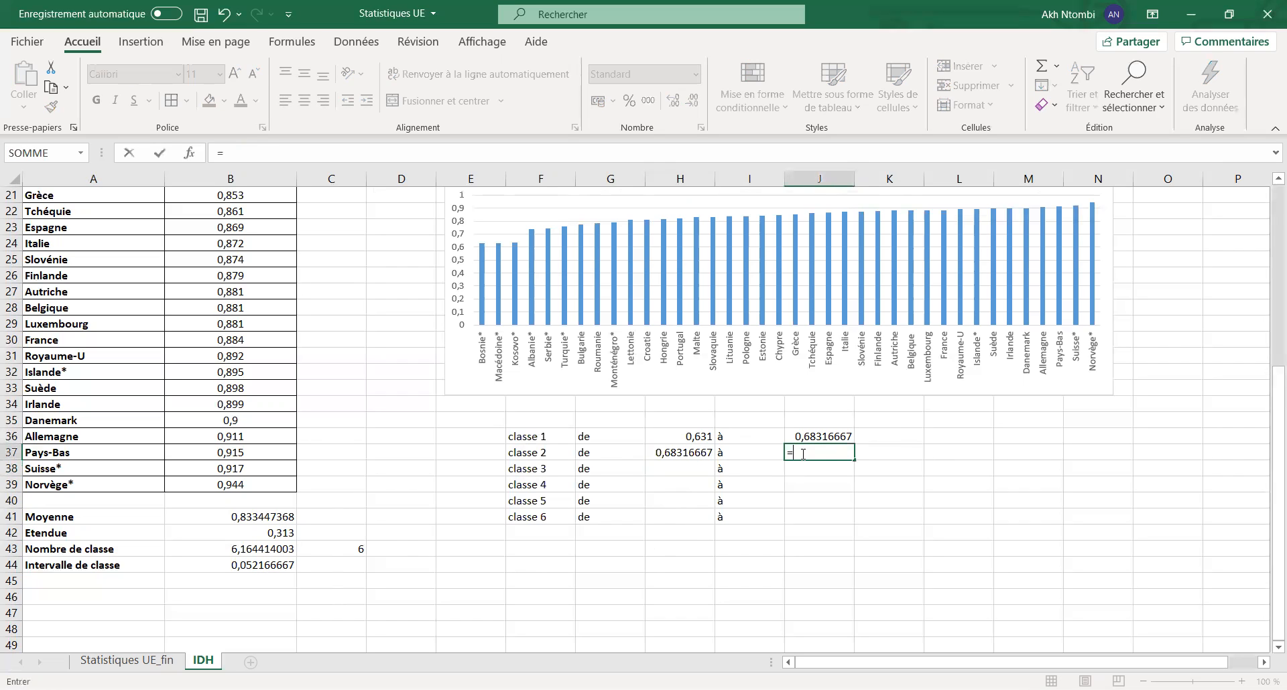
click(685, 454)
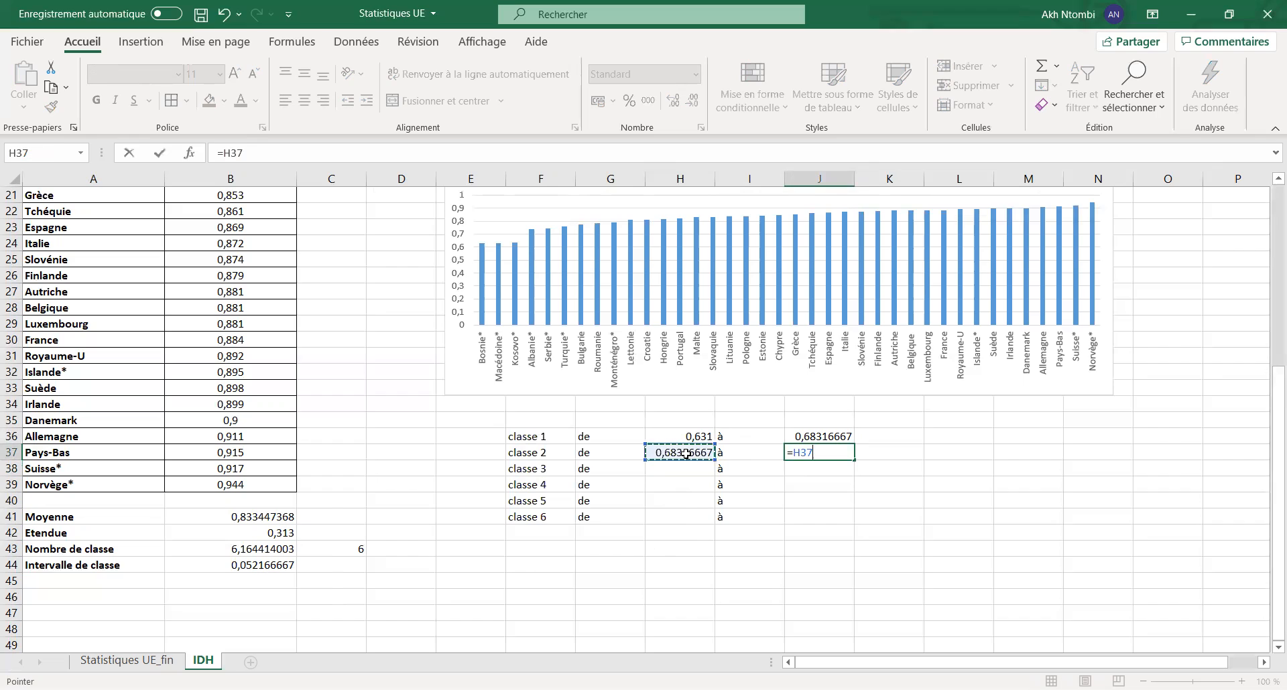
text(+)
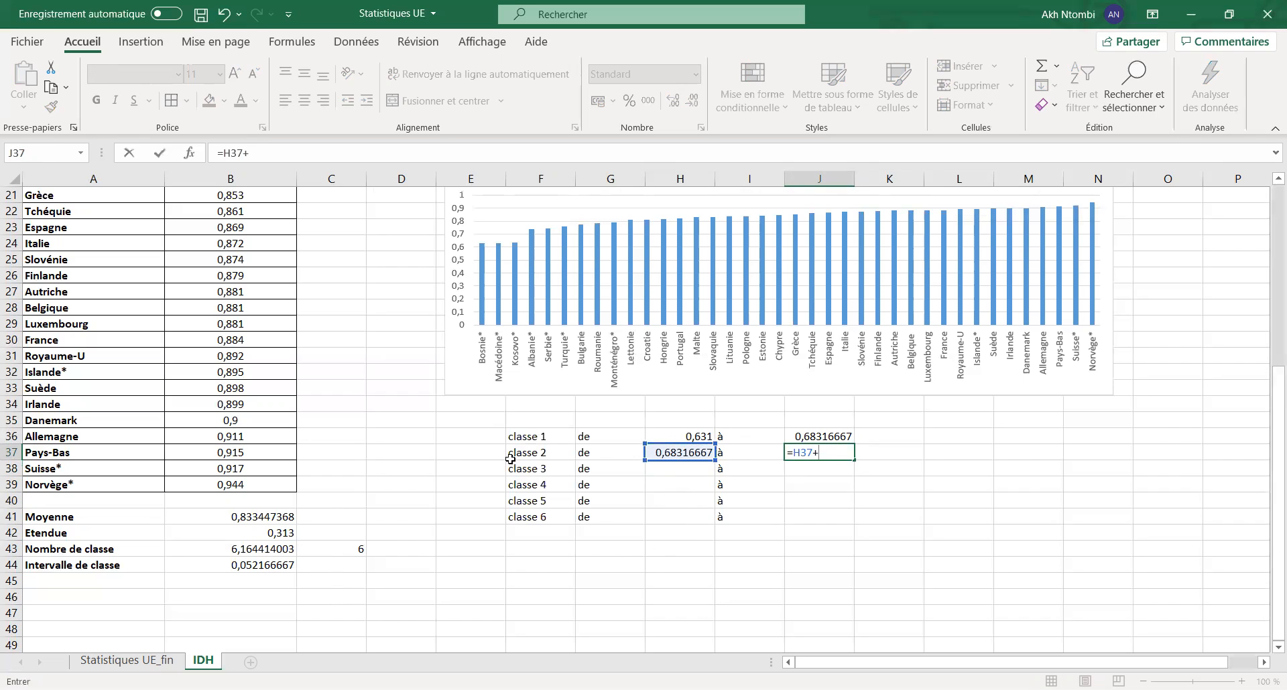
click(274, 567)
key(Return)
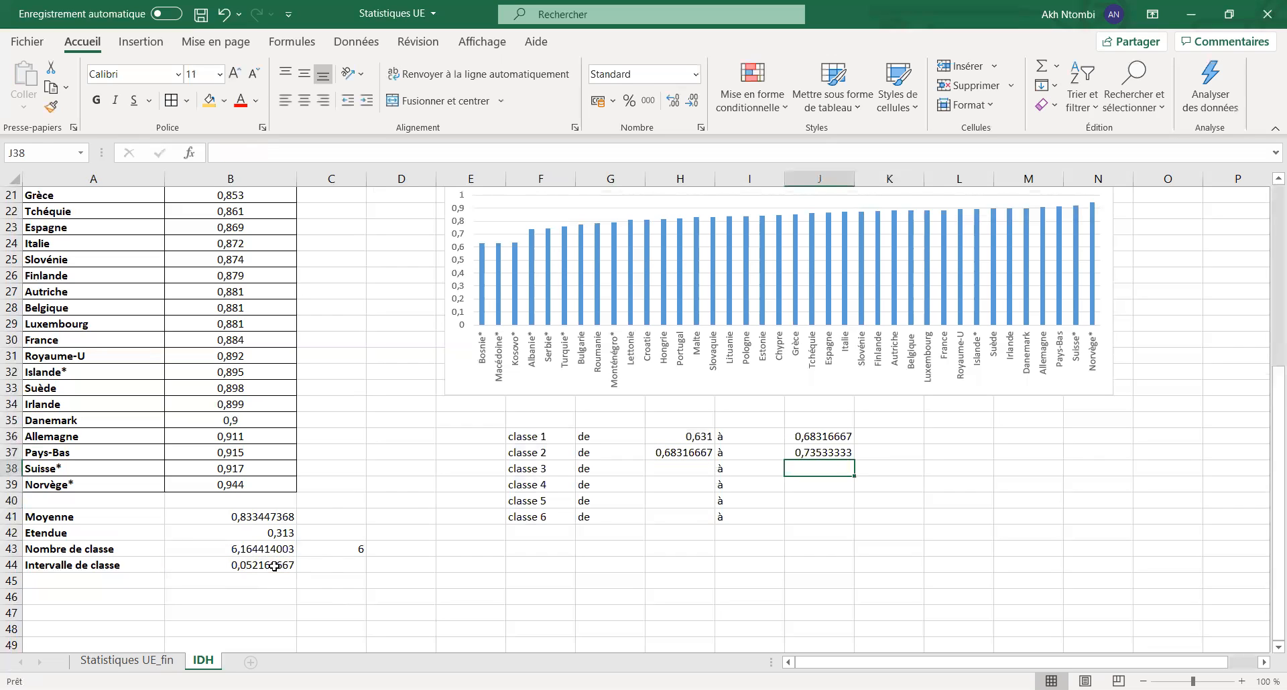
Set the lower bound of classe 3 in H38 to the upper bound of classe 2 with =J37
click(675, 471)
text(=)
click(817, 450)
key(Return)
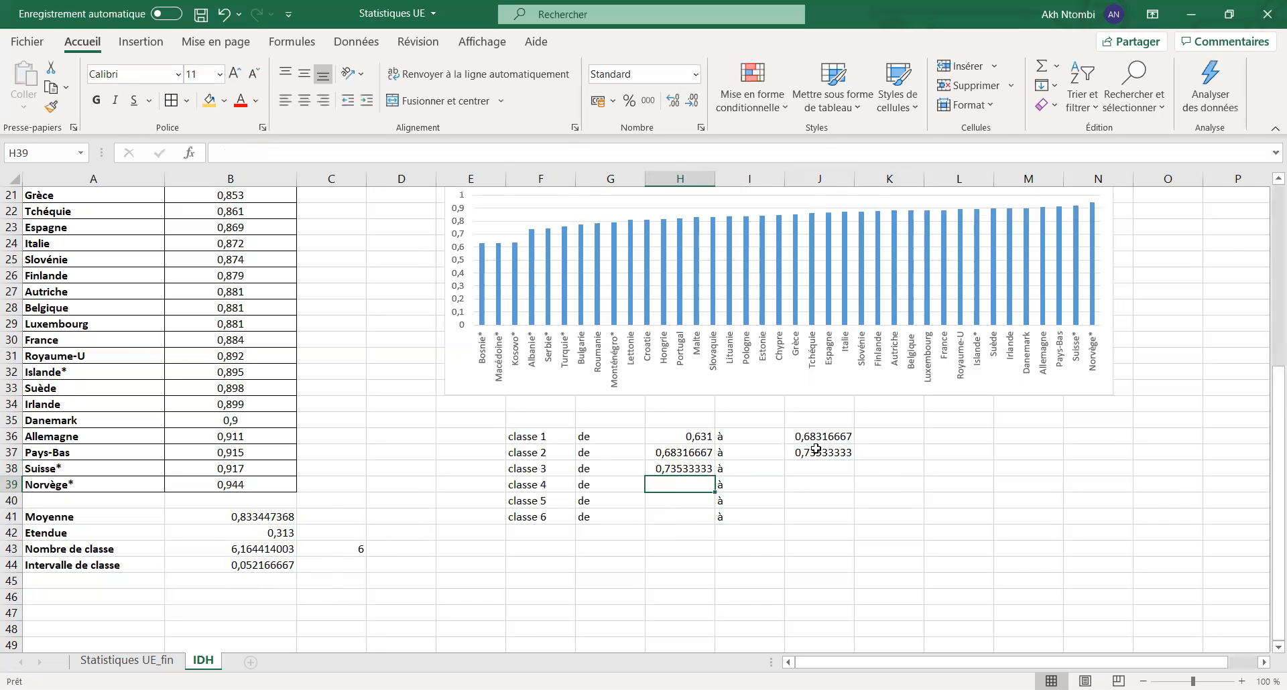
Calculate the upper bound of classe 3 in J38 by adding the class interval with =H38+B44
click(822, 469)
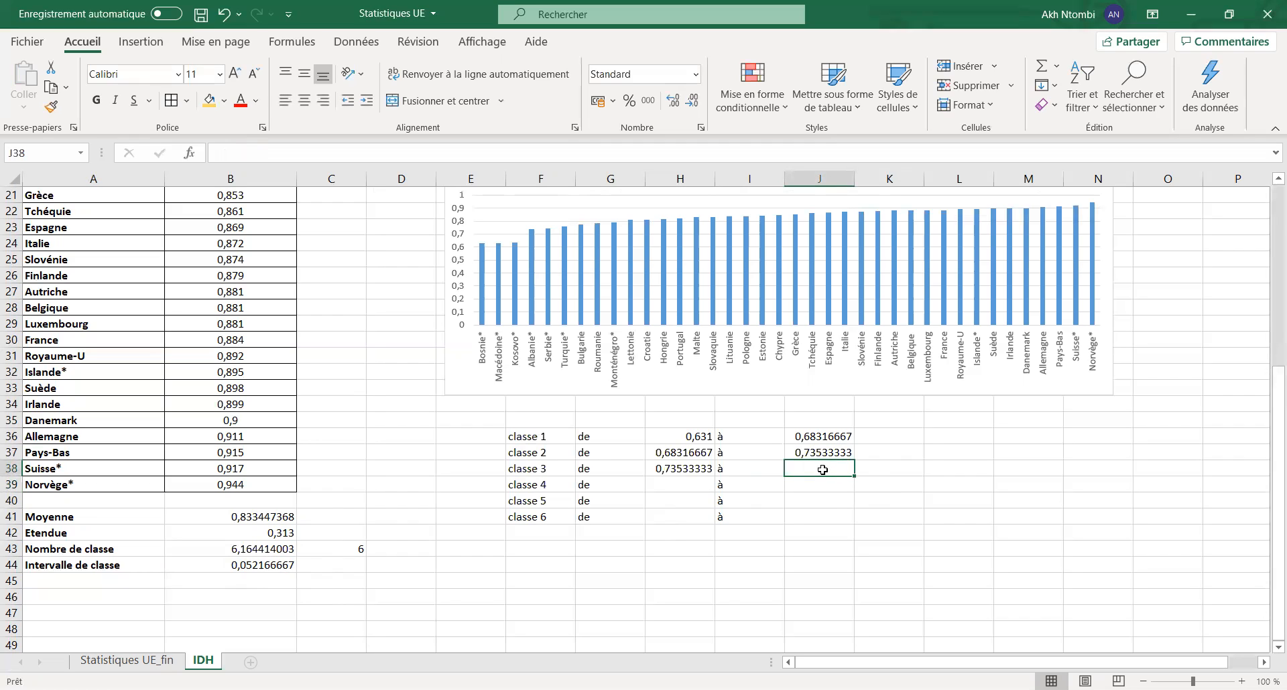
text(=)
click(678, 469)
text(+)
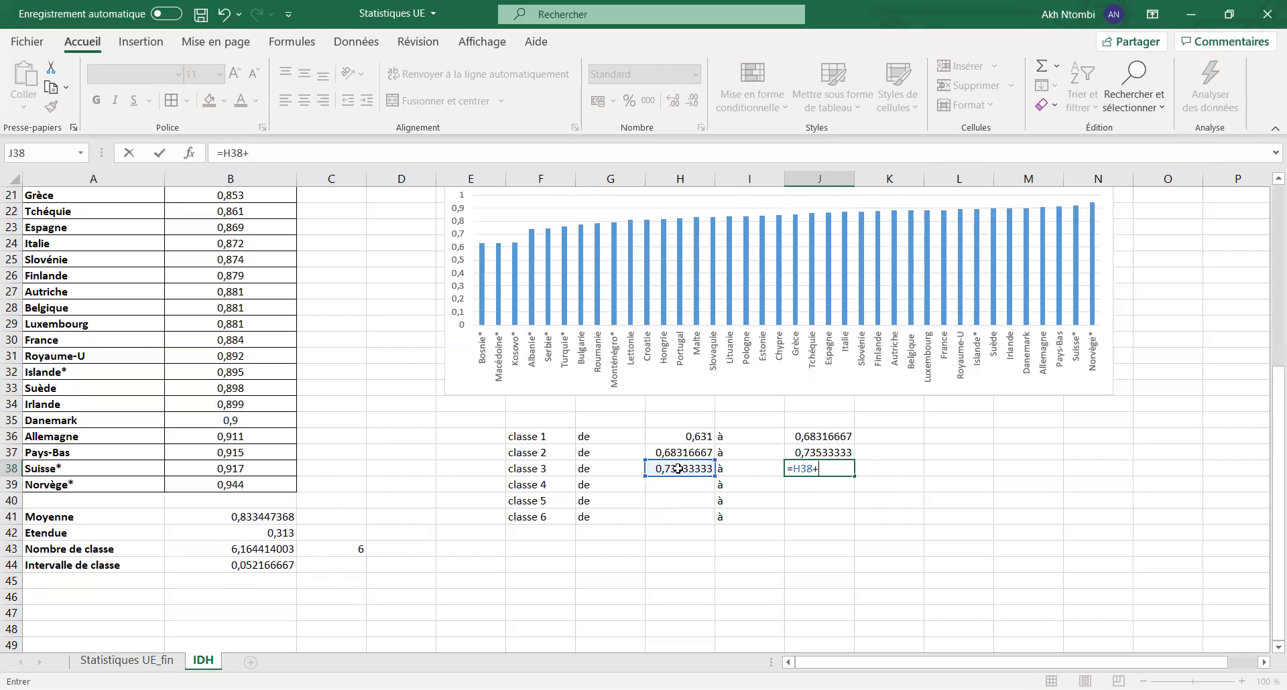
click(263, 565)
key(Return)
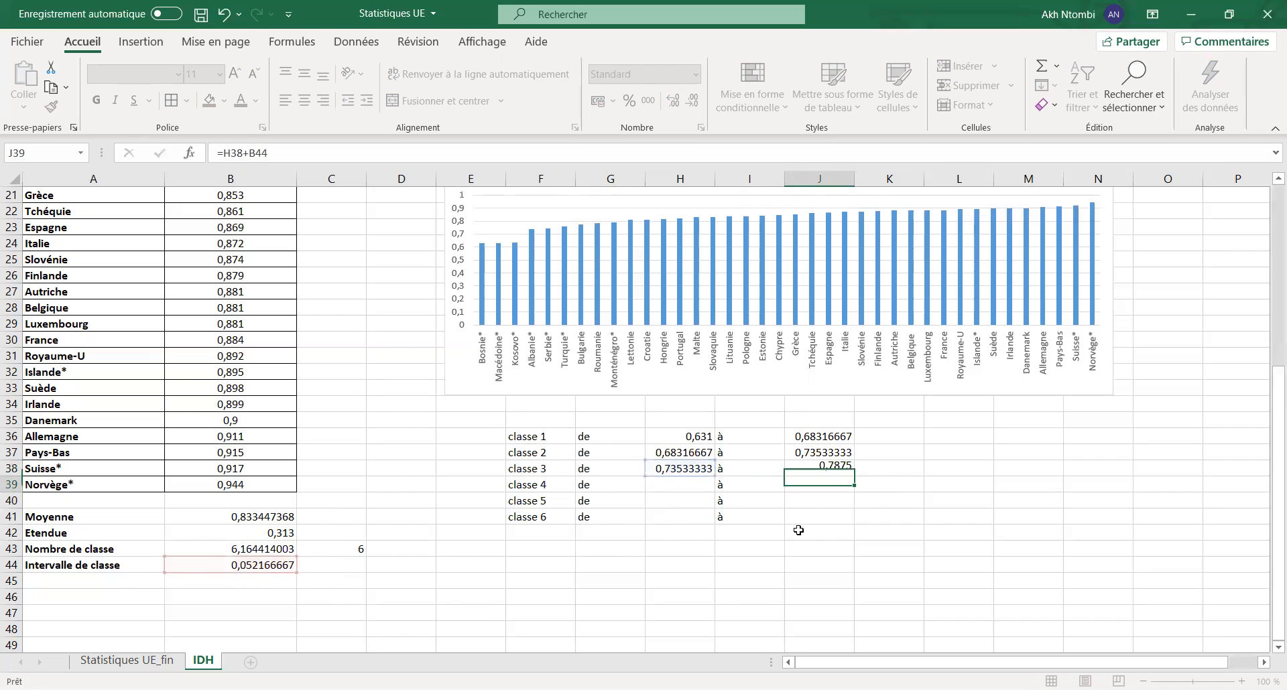
Set the lower bound of classe 4 in H39 to the upper bound of classe 3 with =J38
click(681, 483)
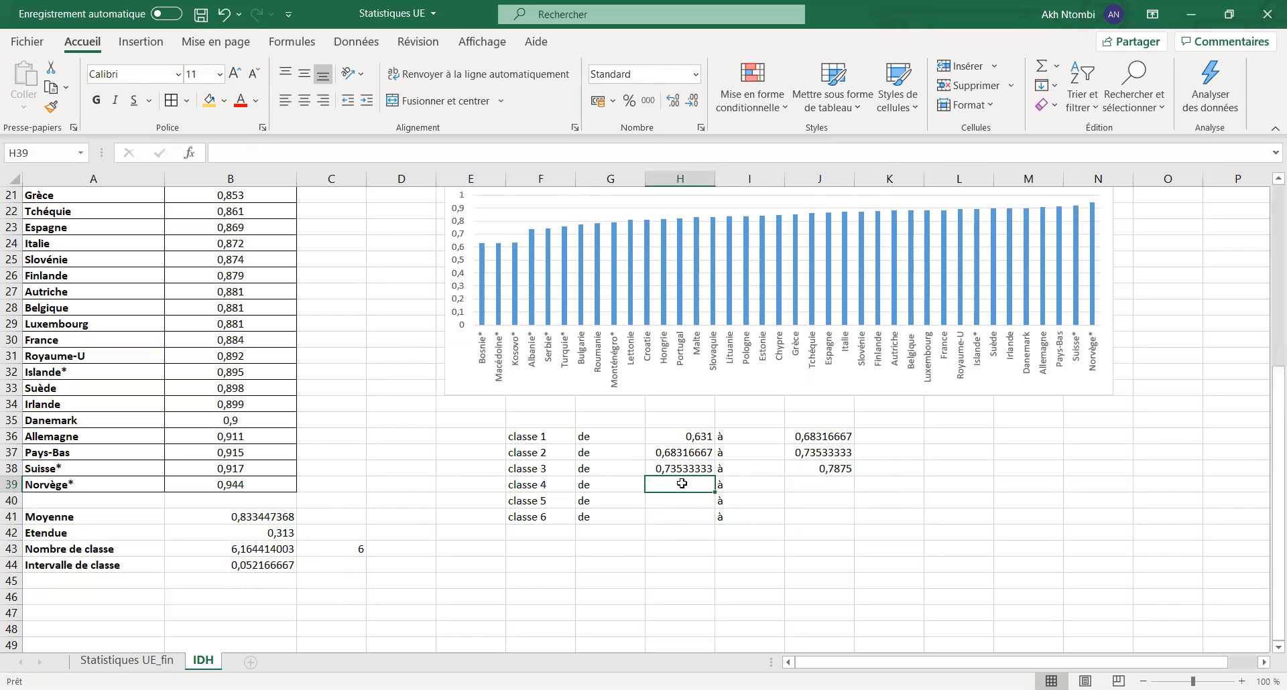
text(=)
click(823, 472)
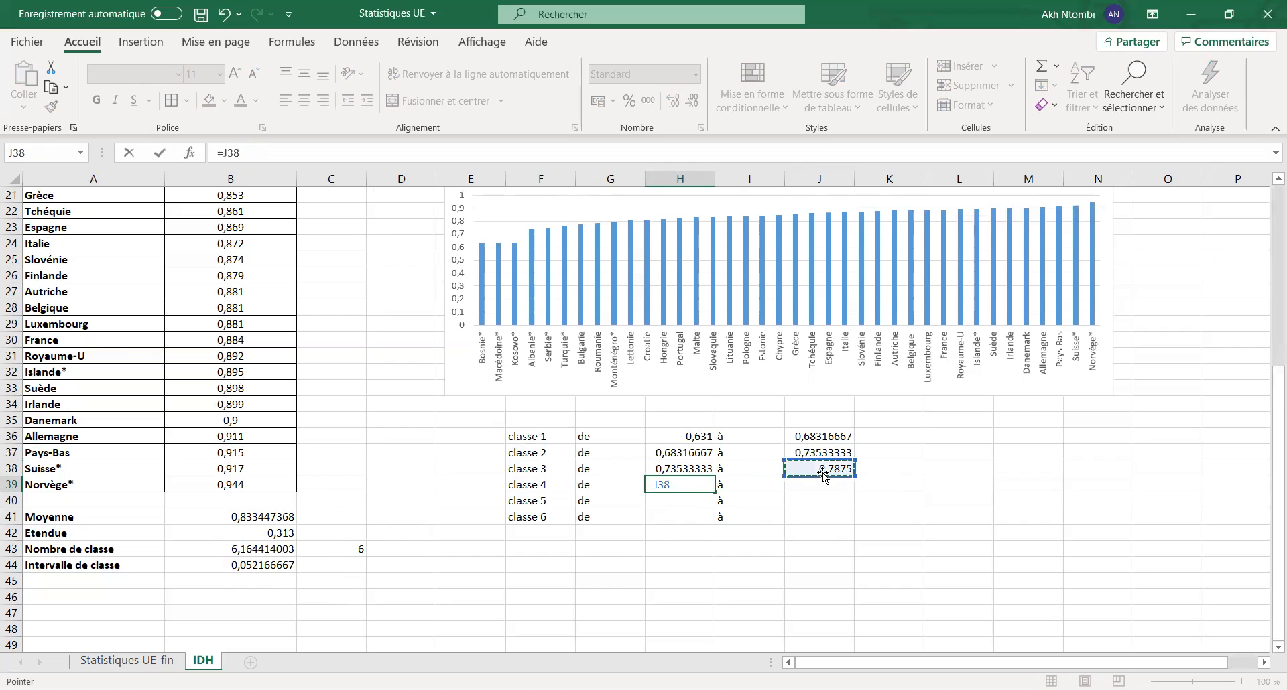
key(Return)
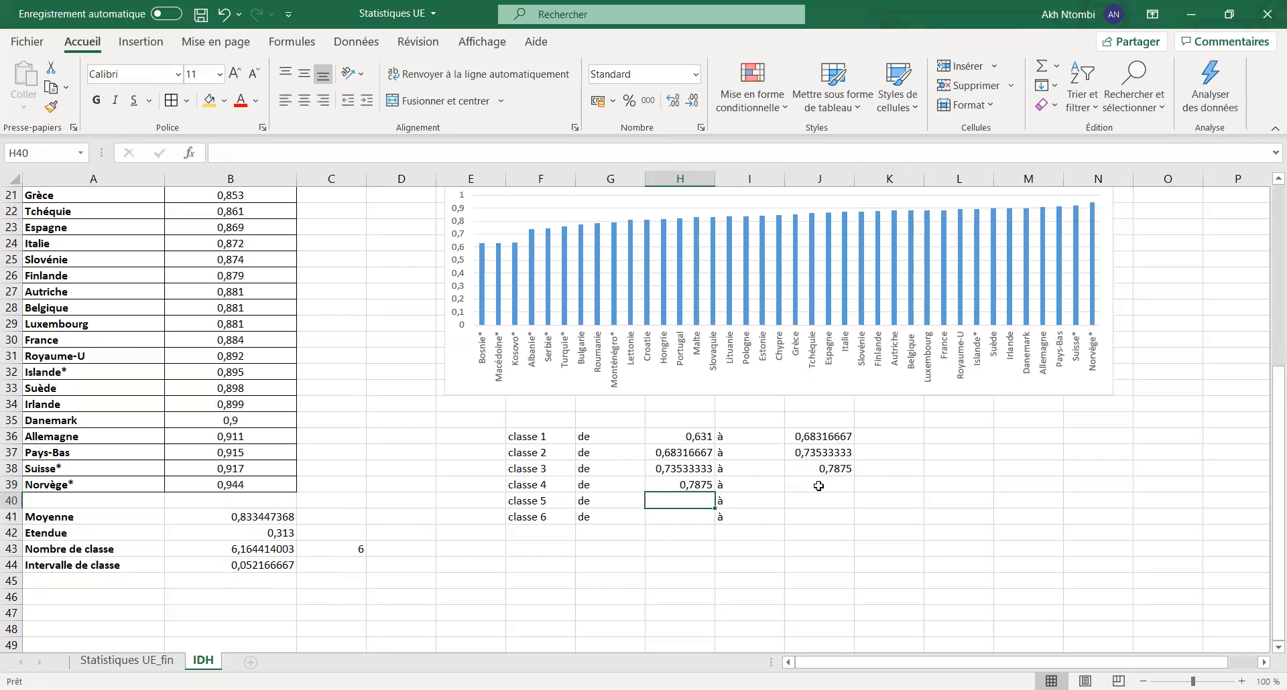
Calculate the upper bound of classe 4 in J39 by adding the class interval with =H39+B44
click(818, 484)
text(=)
click(704, 491)
text(+)
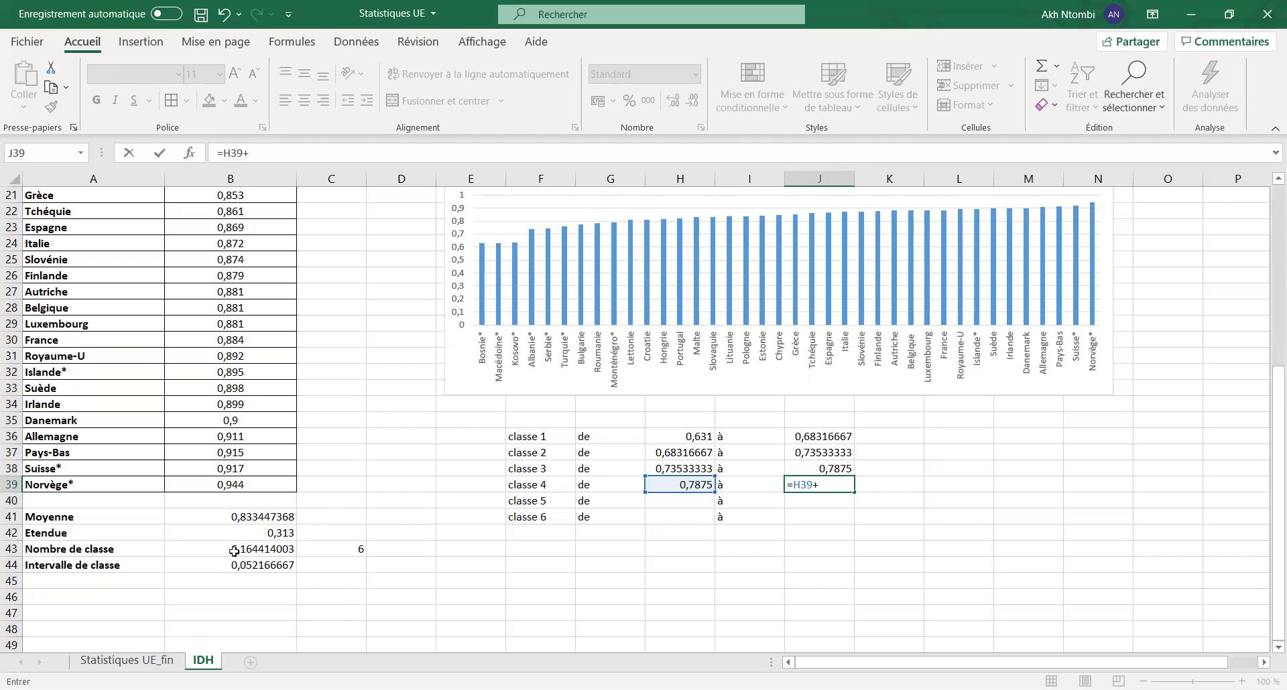
click(275, 563)
key(Return)
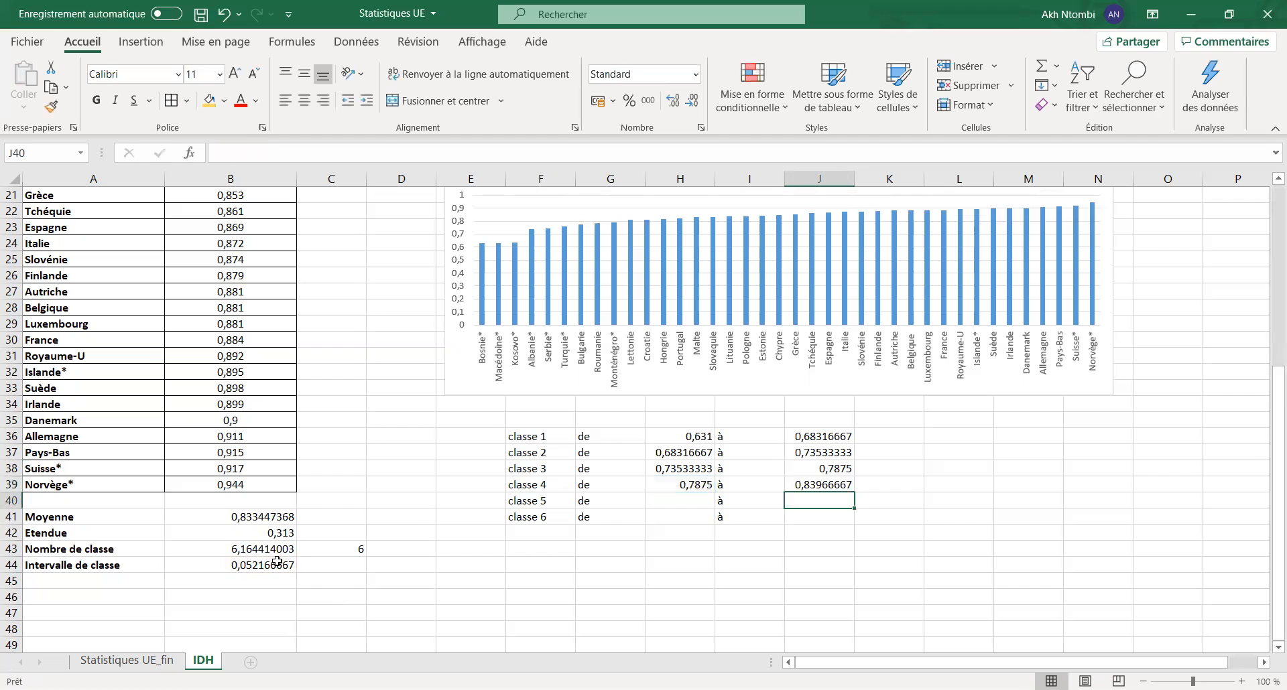
Set the lower bound of classe 5 in H40 to the upper bound of classe 4 with =J39
click(667, 500)
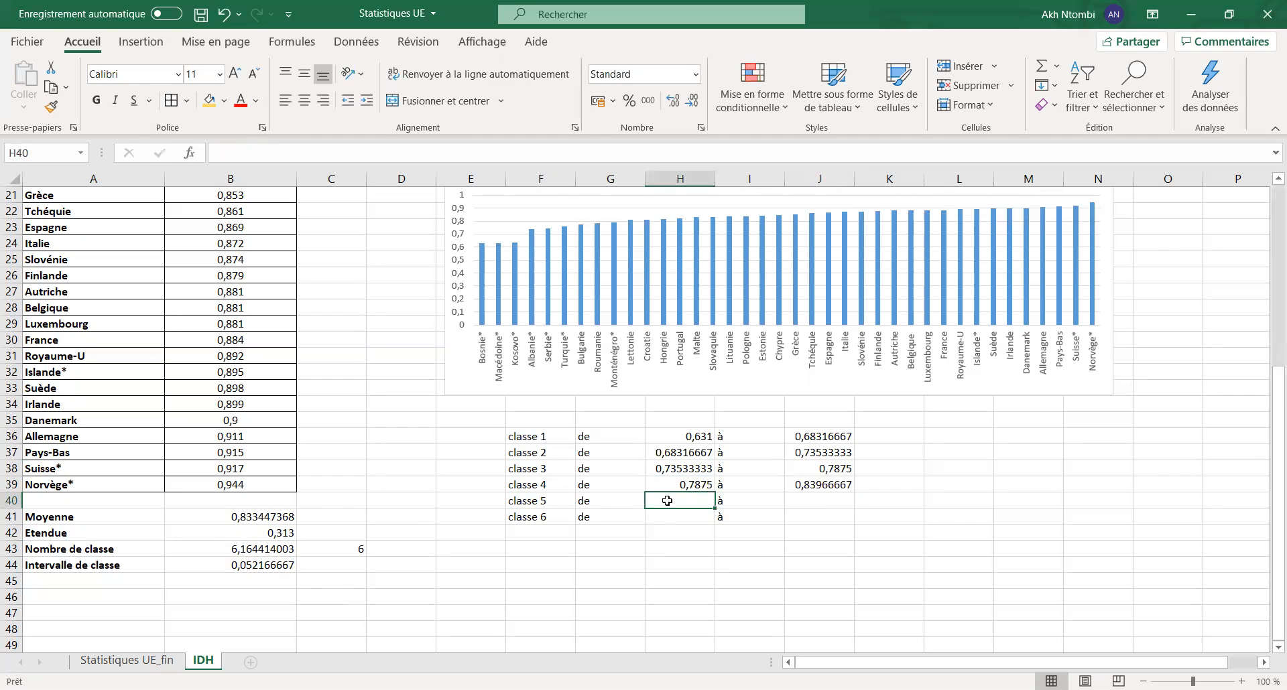
text(=)
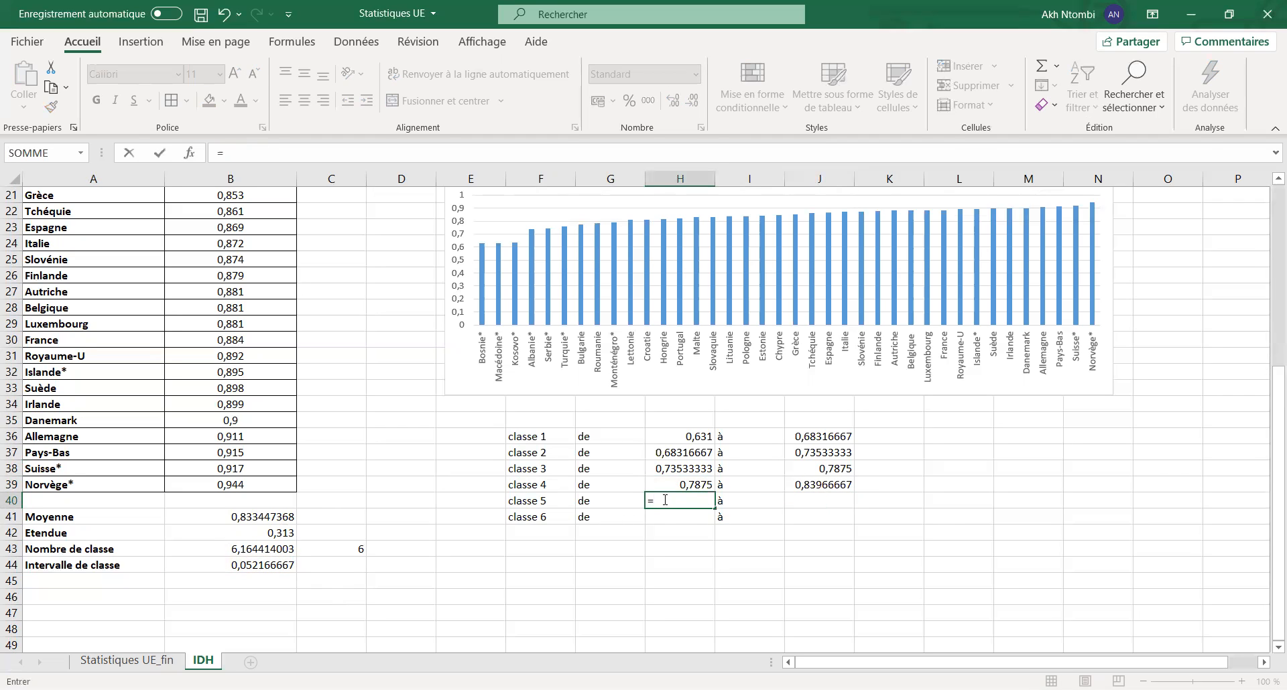
click(824, 486)
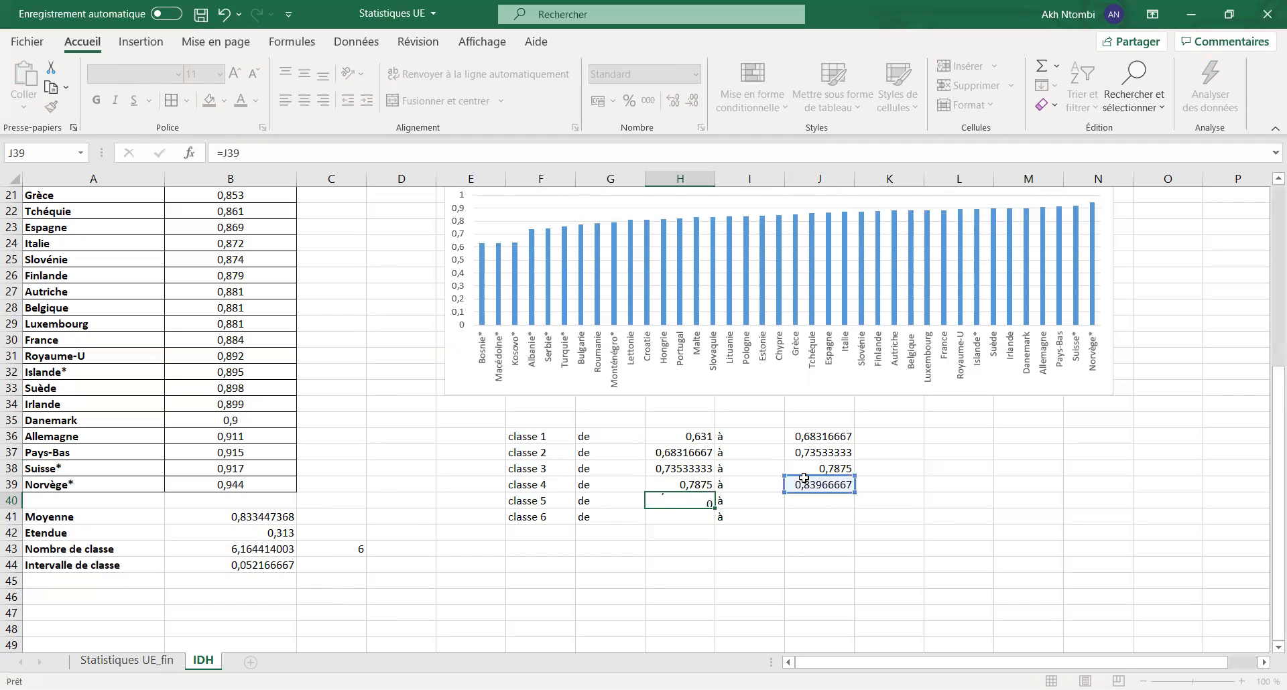
key(Return)
Calculate the upper bound of classe 5 in J40 by adding the class interval with =H40+B44
click(801, 501)
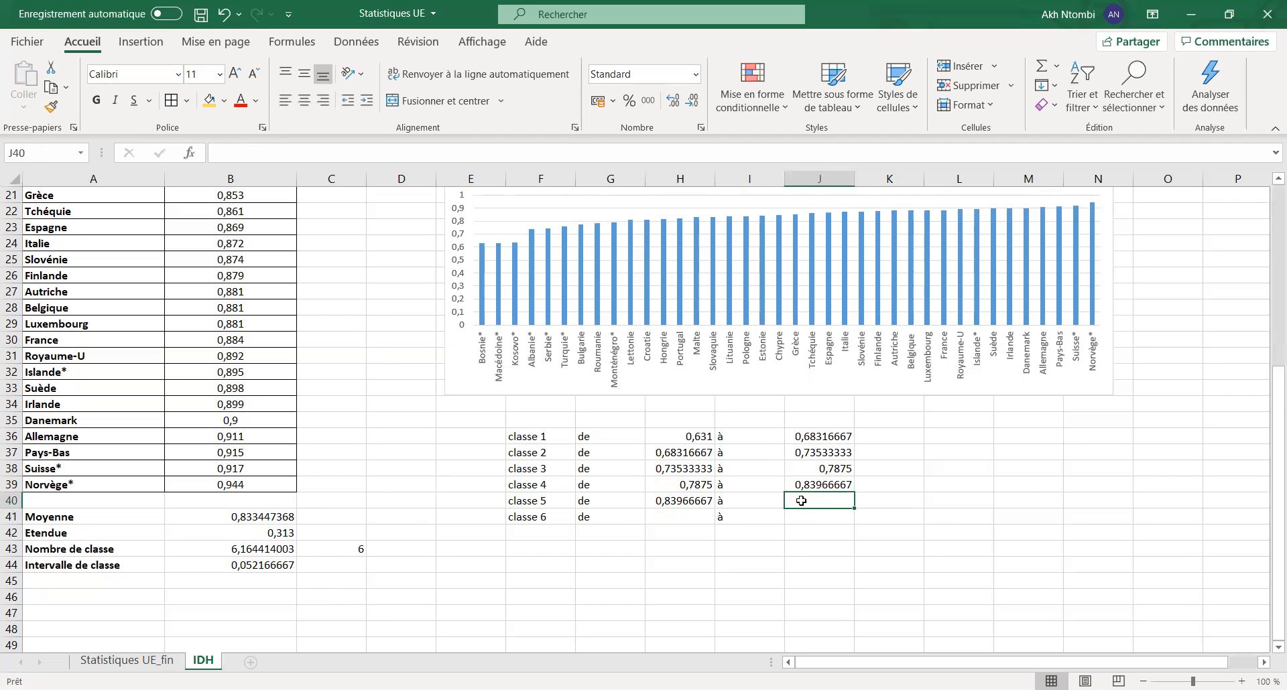
text(=)
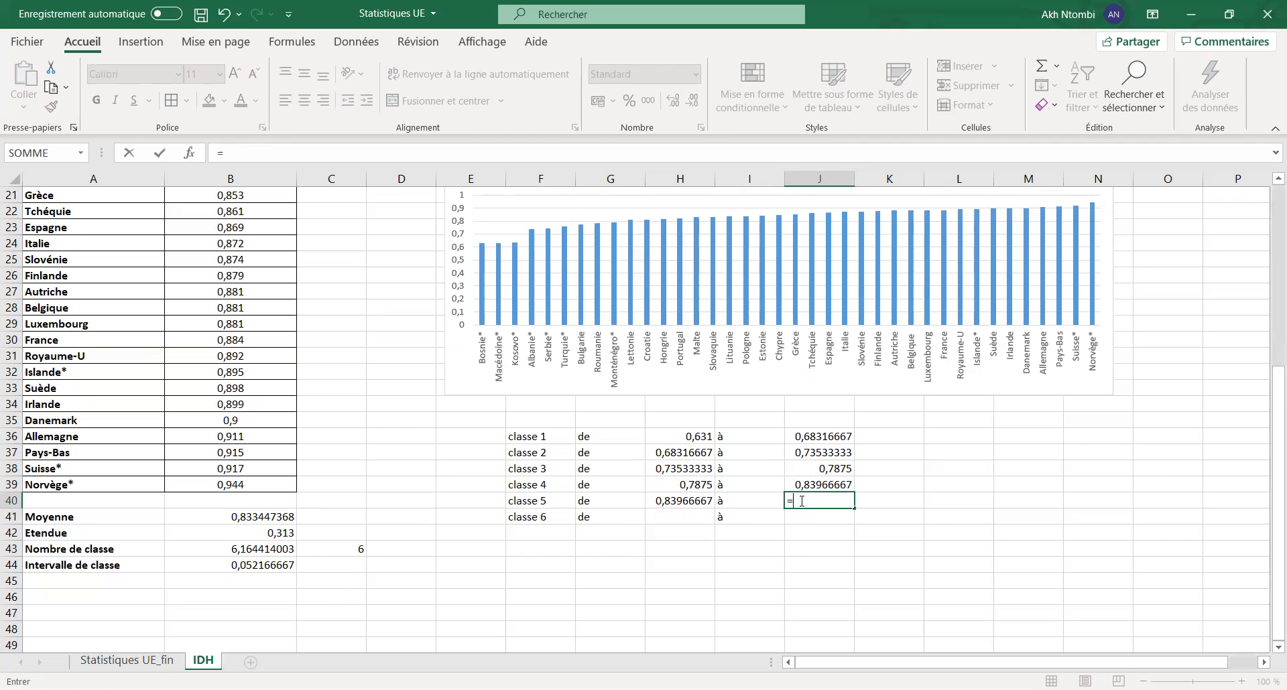
click(682, 501)
text(+)
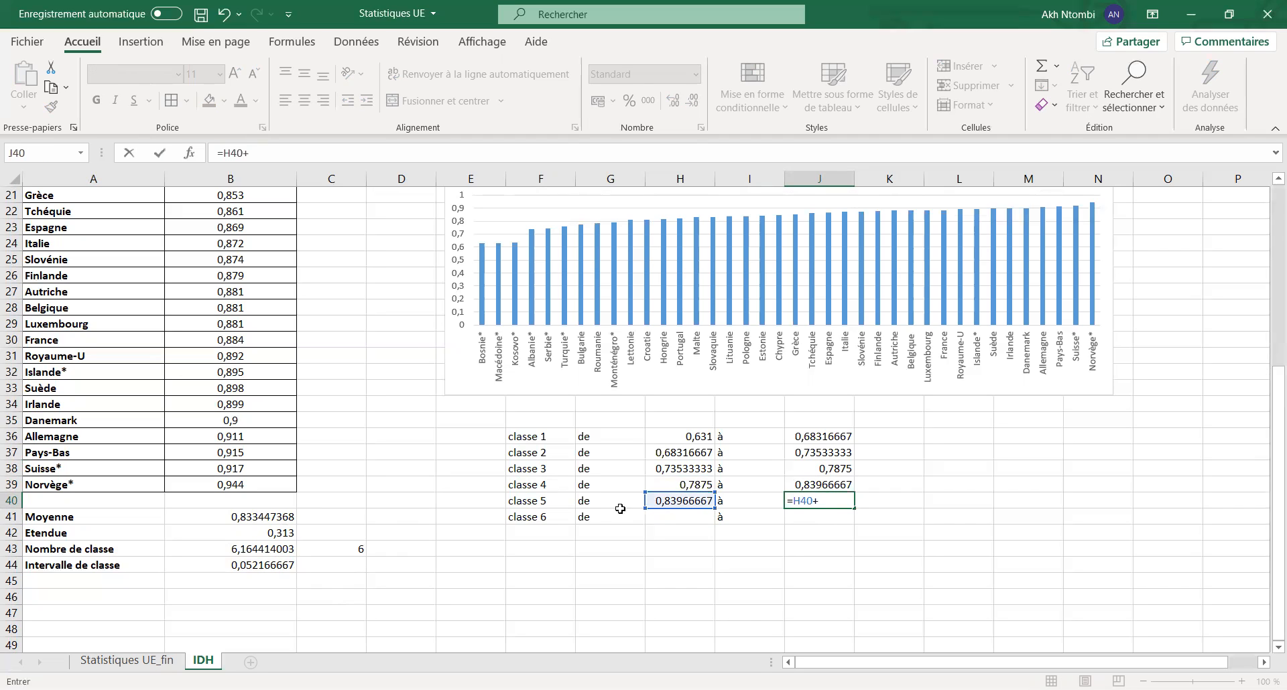
click(265, 568)
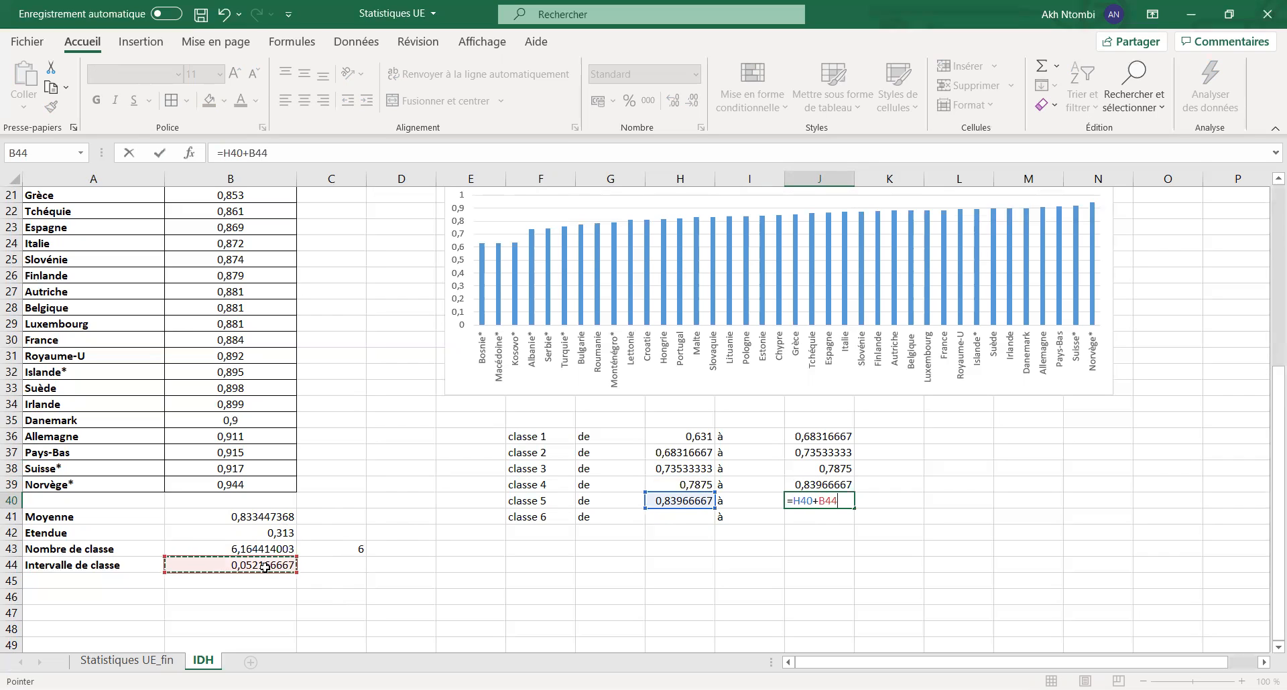
key(Return)
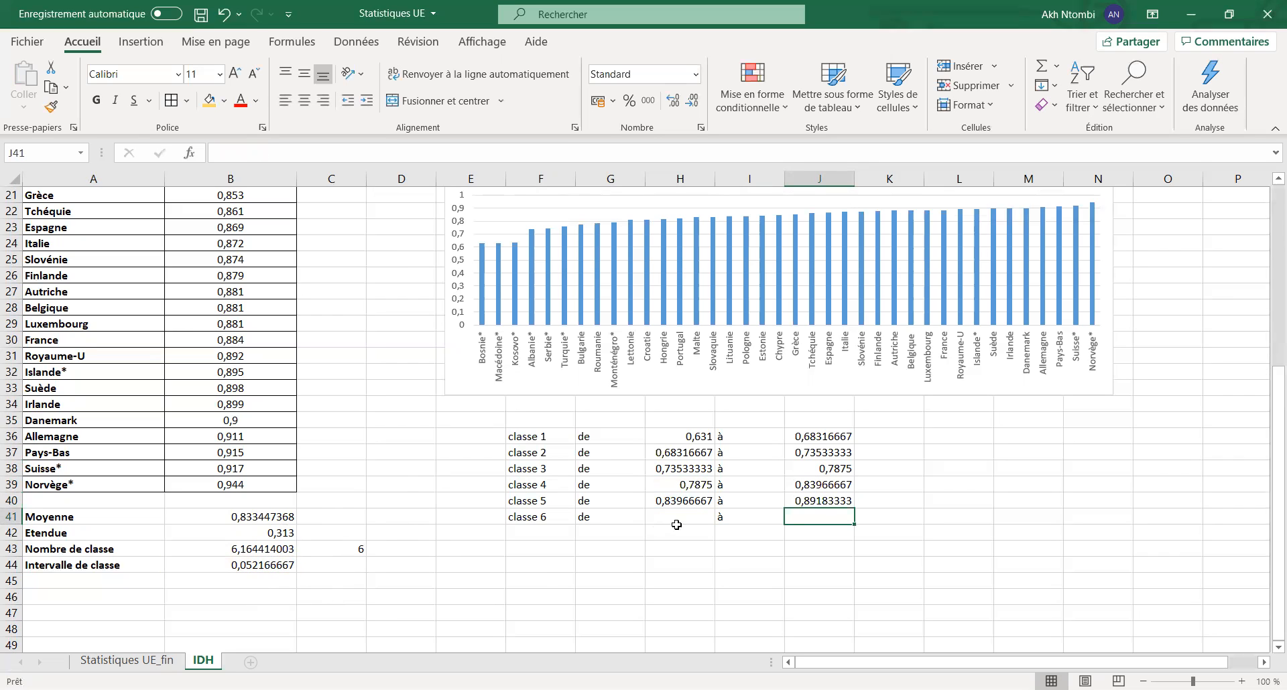
Set the lower bound of classe 6 in H41 to the upper bound of classe 5 with =J40
click(696, 515)
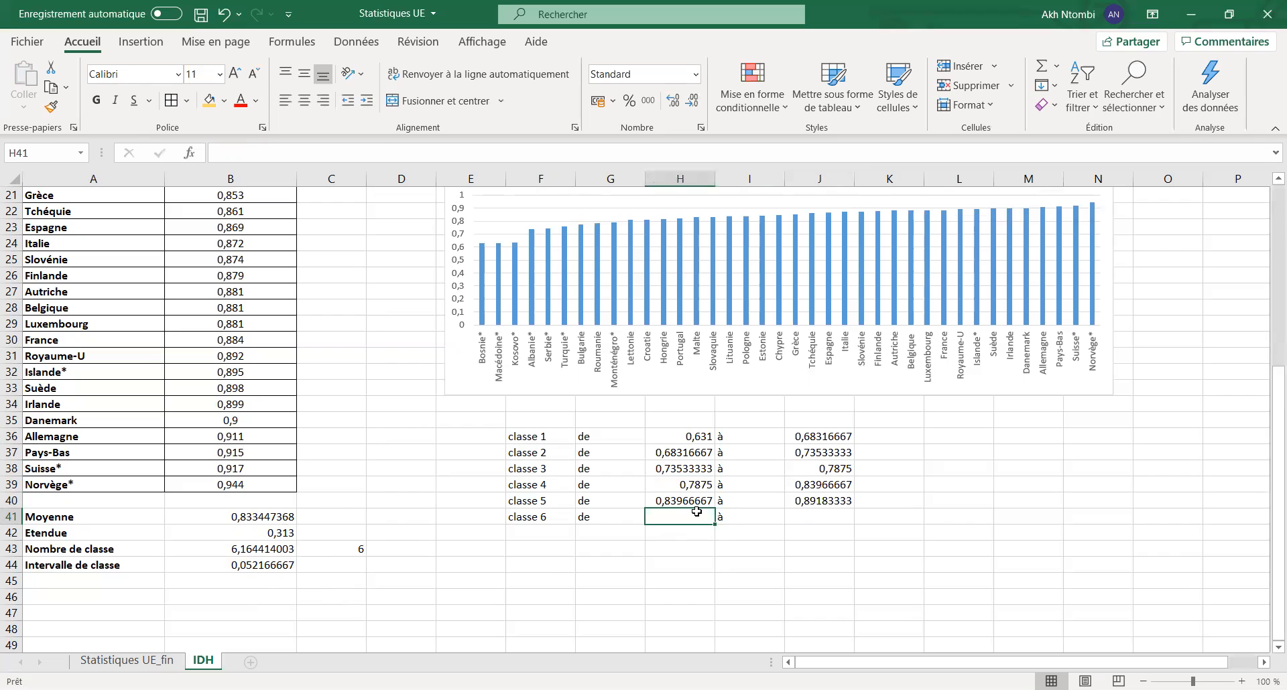
text(=)
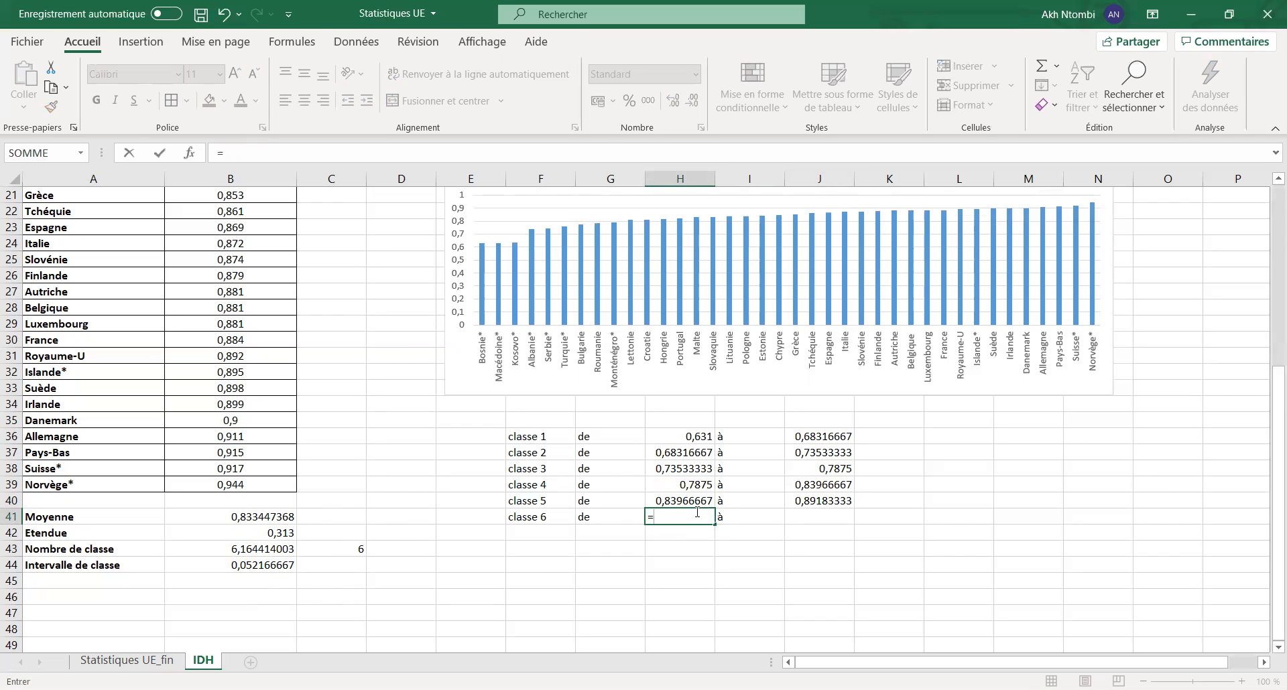
click(830, 502)
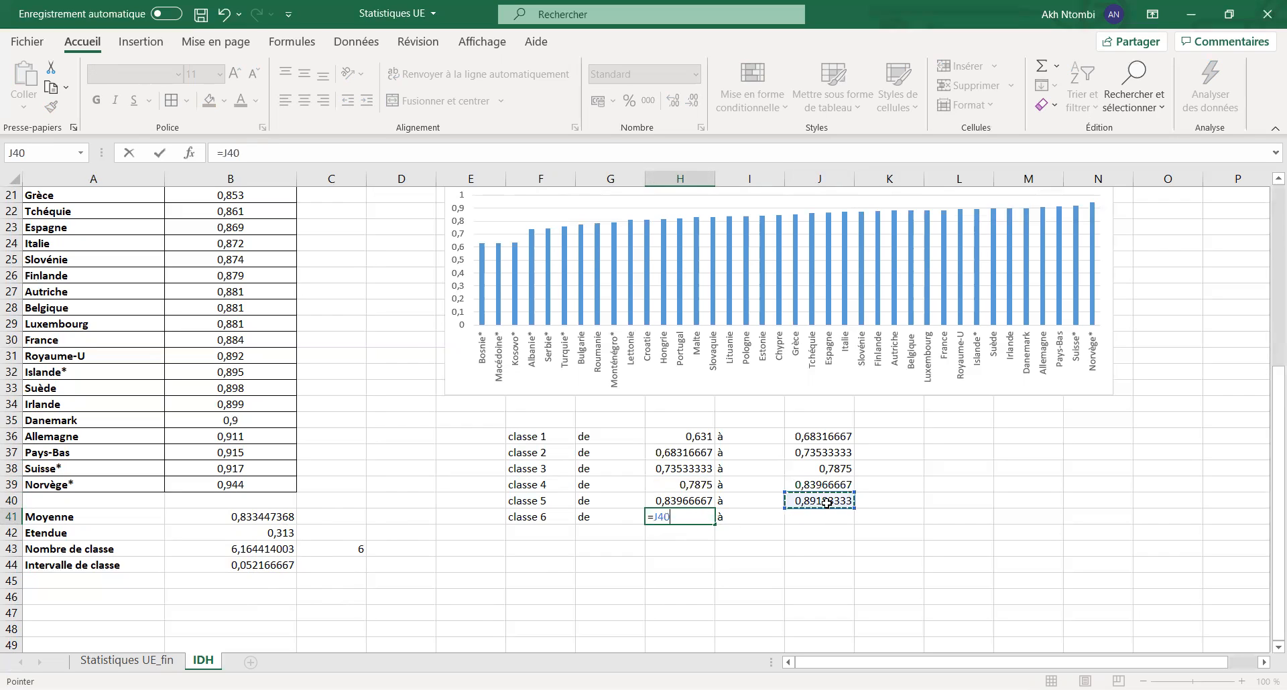
key(Return)
Calculate the upper bound of classe 6 in J41 by adding the class interval with =H41+B44
click(827, 517)
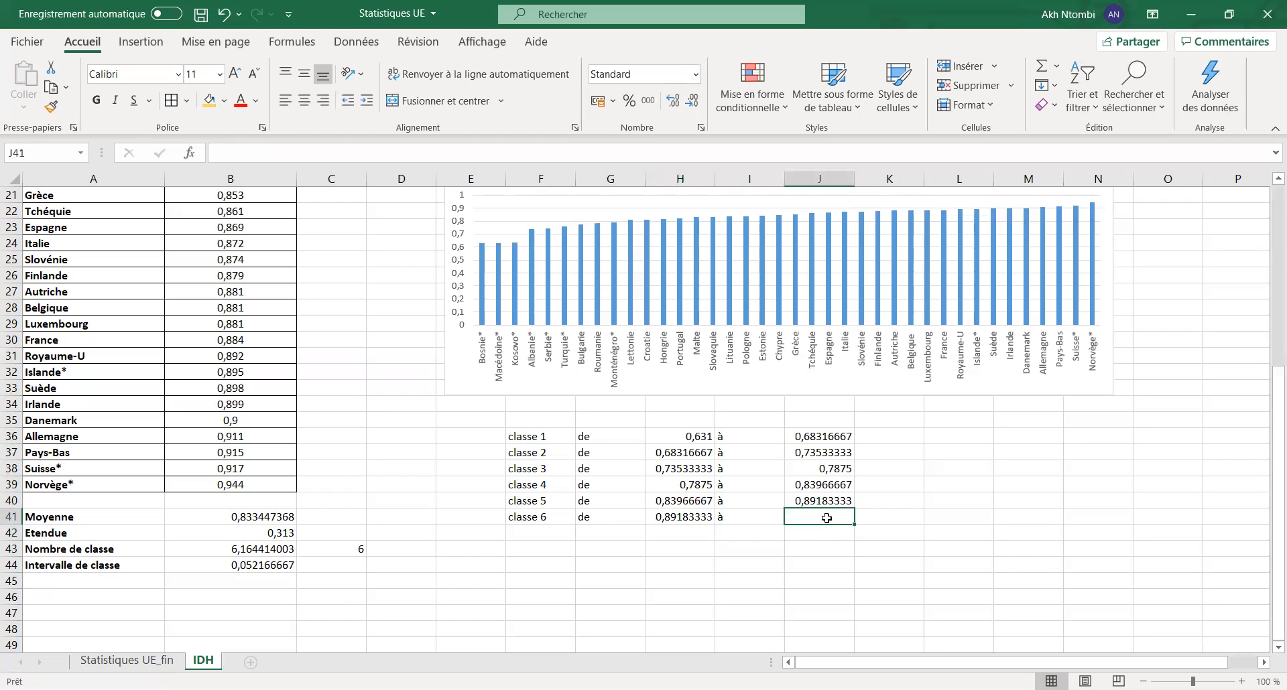
text(=)
click(679, 517)
text(+)
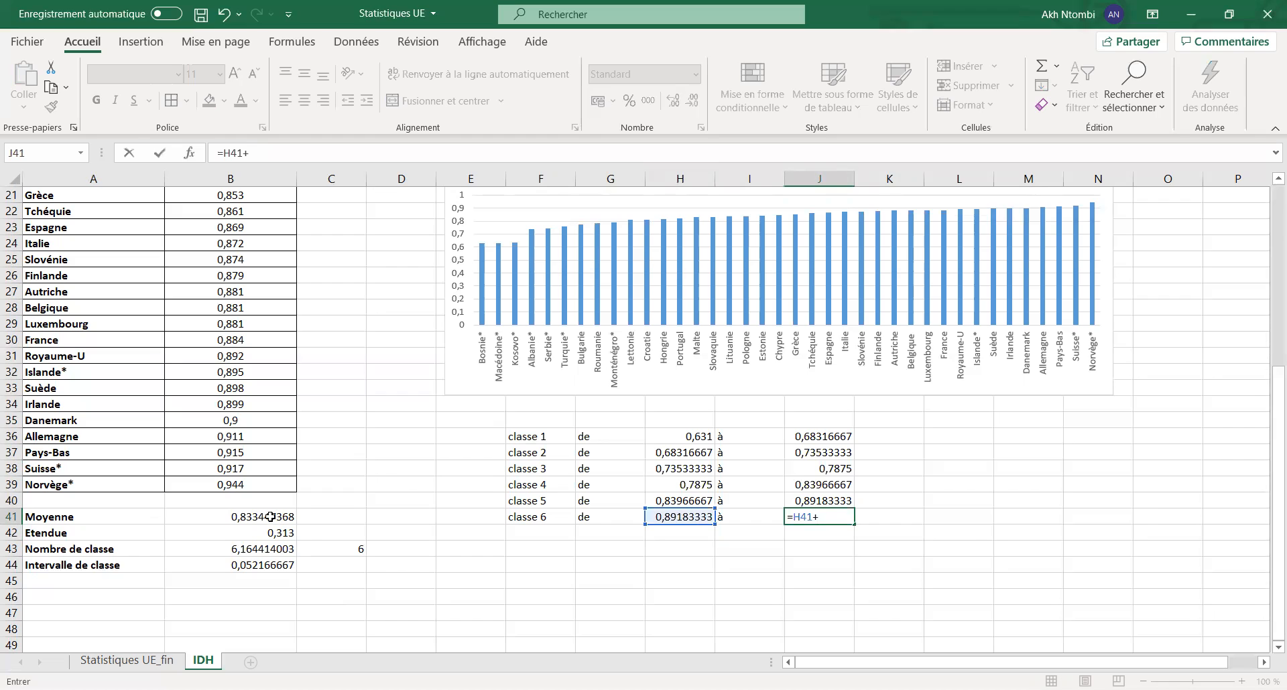
click(242, 567)
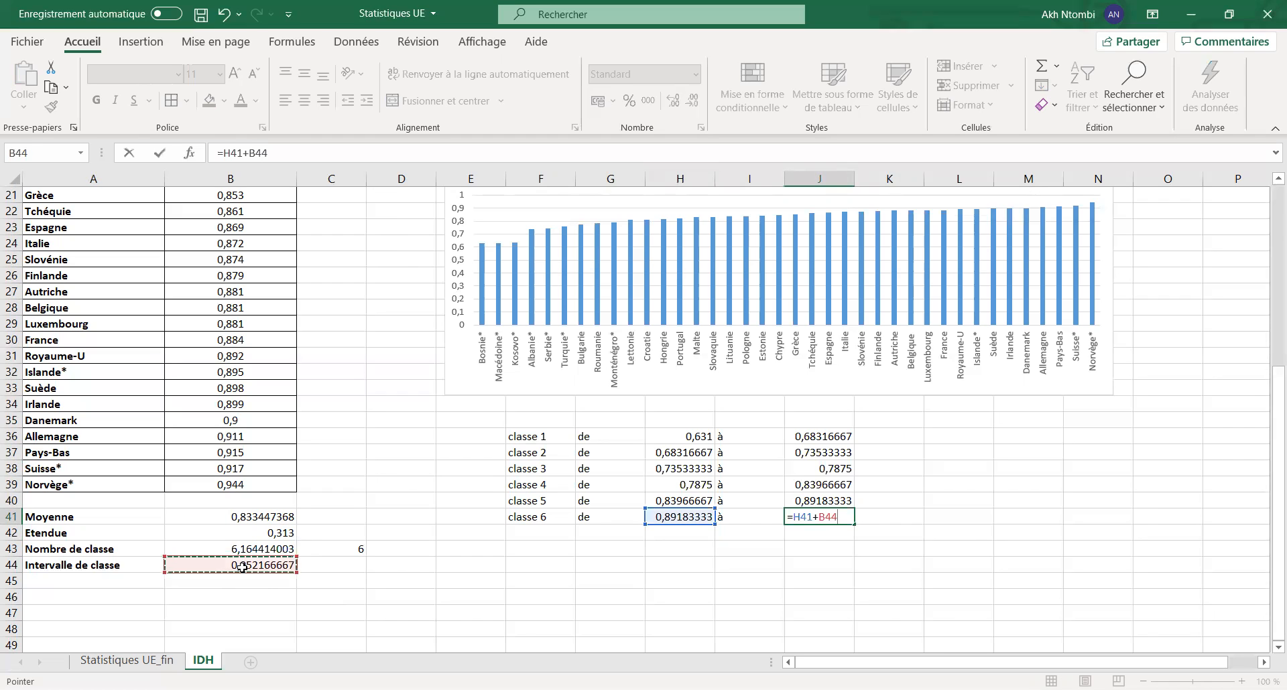
key(Return)
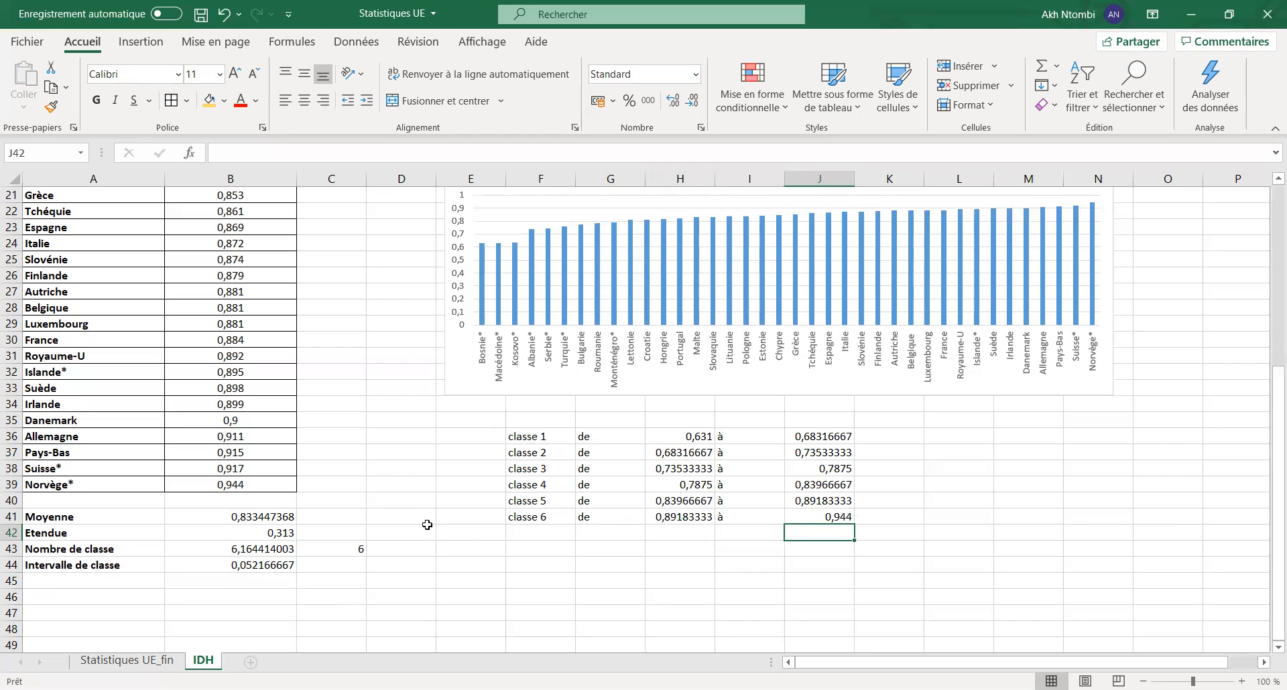
Compare the last class's upper bound and the first class's lower bound with the highest and lowest IDH 2017 values
click(839, 518)
click(242, 487)
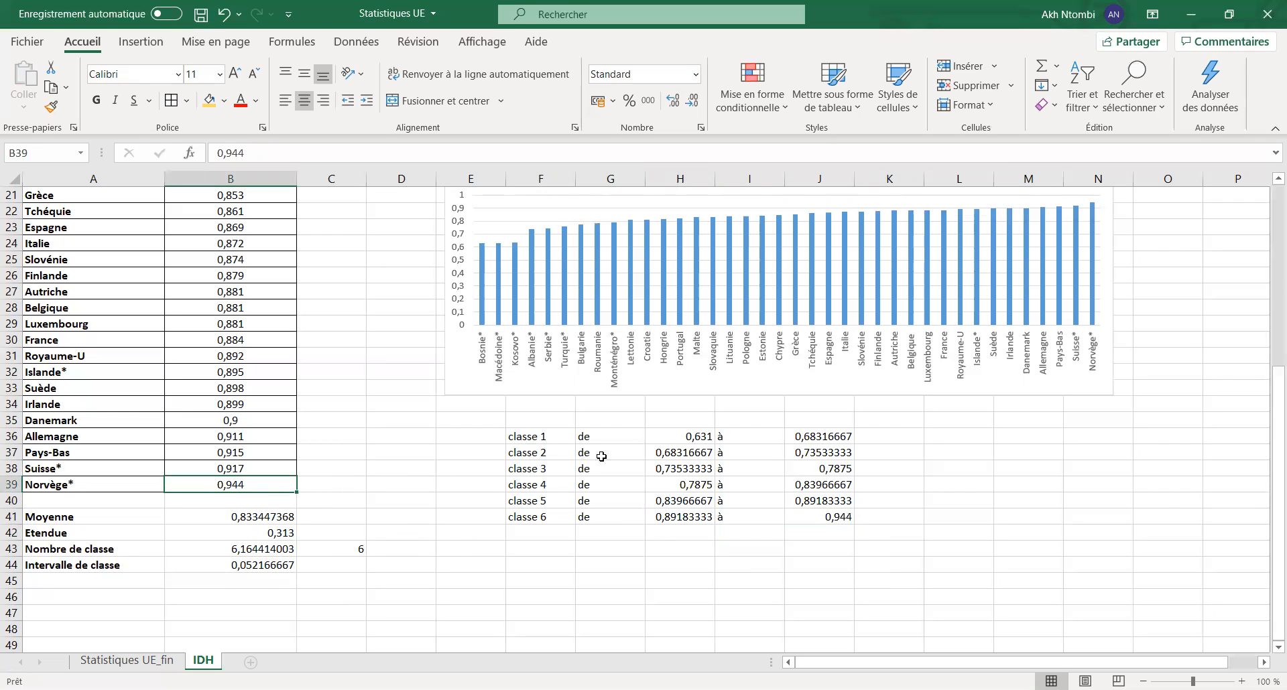
click(687, 439)
scroll(433, 392, up, 6)
scroll(432, 392, up, 1)
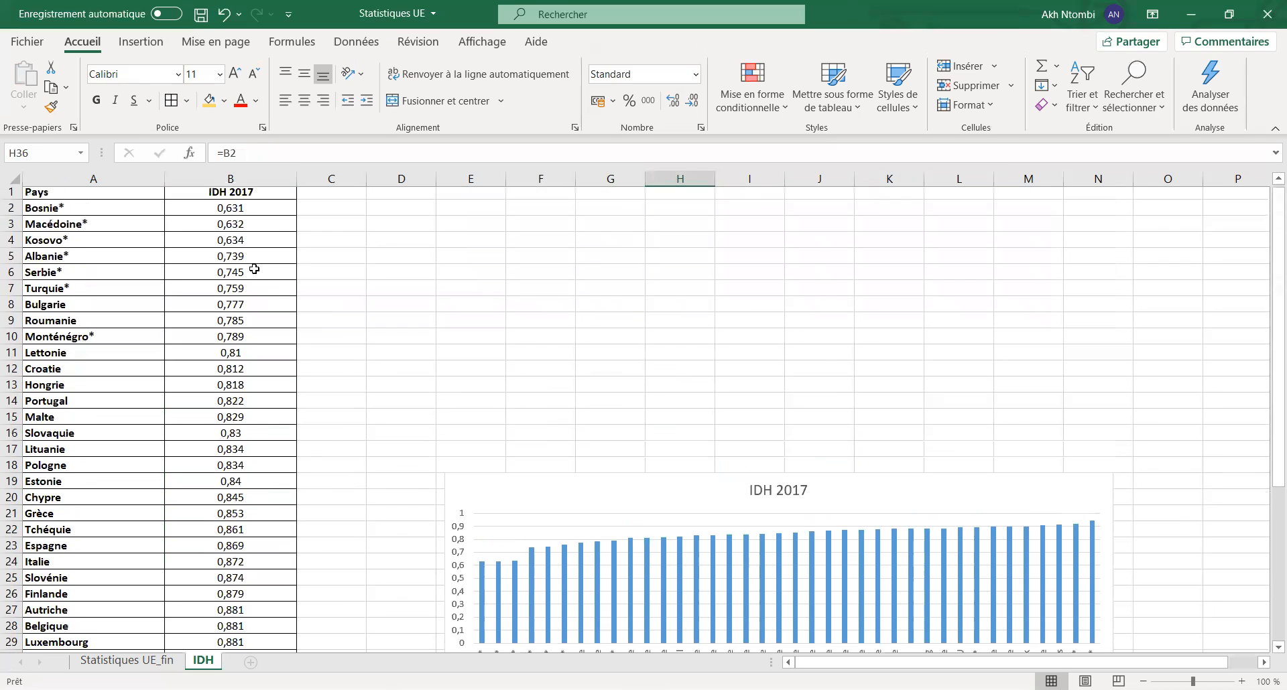
scroll(896, 426, down, 8)
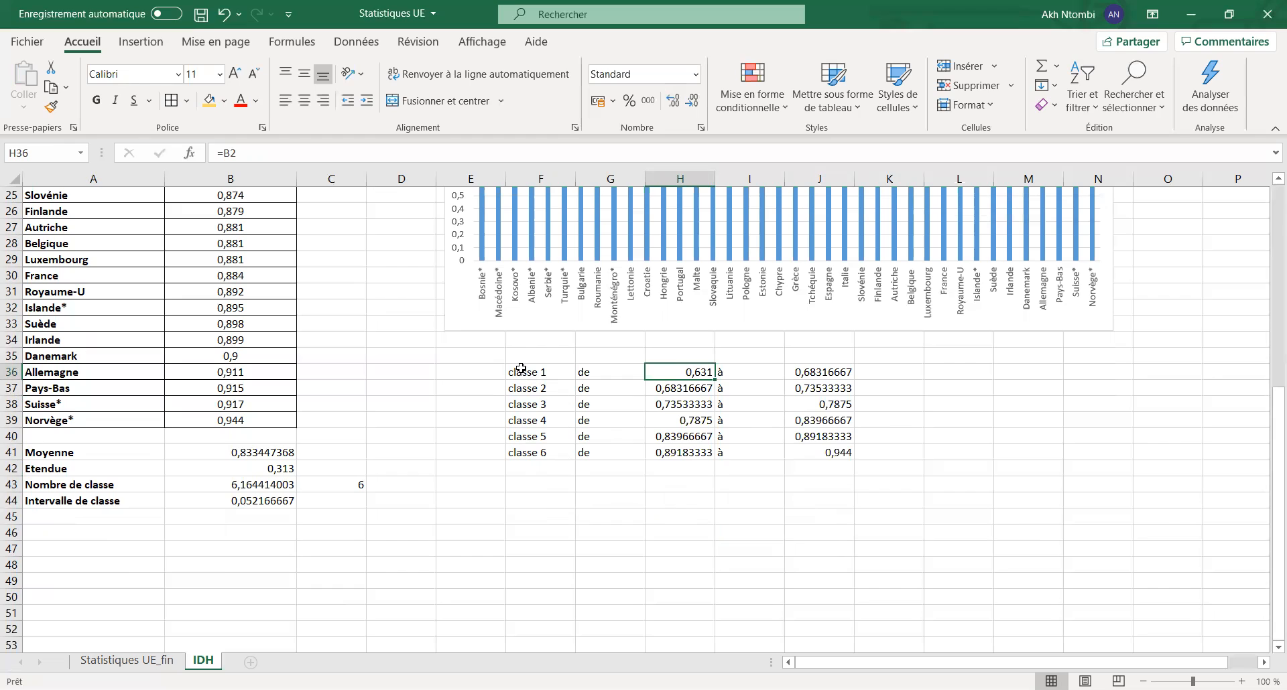
Centre the contents of the class table F36:J41 and apply all borders to it
drag(518, 365, 821, 452)
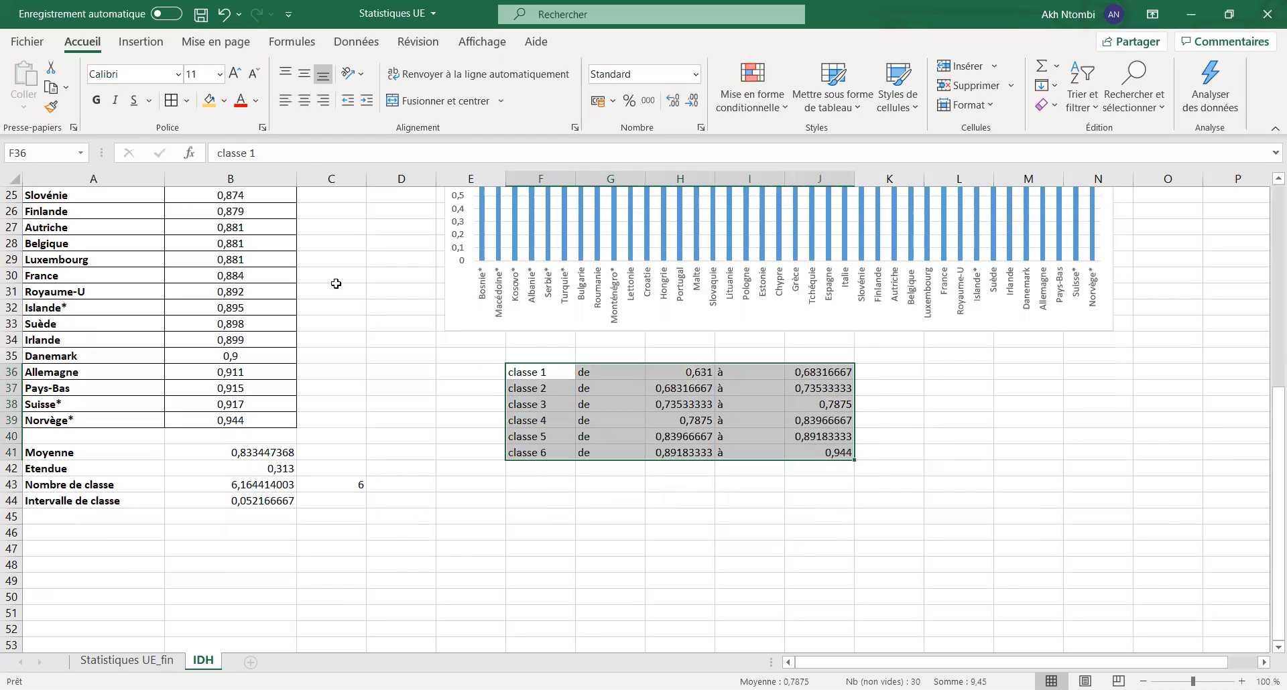
click(304, 100)
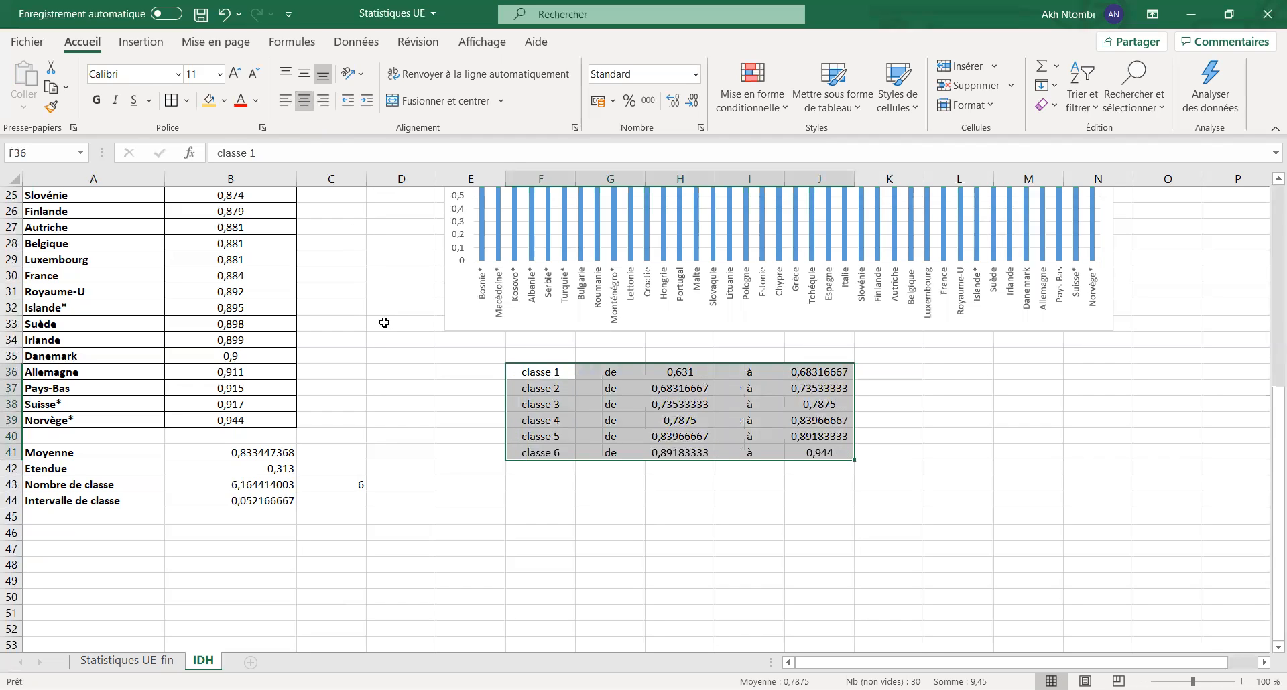
click(187, 101)
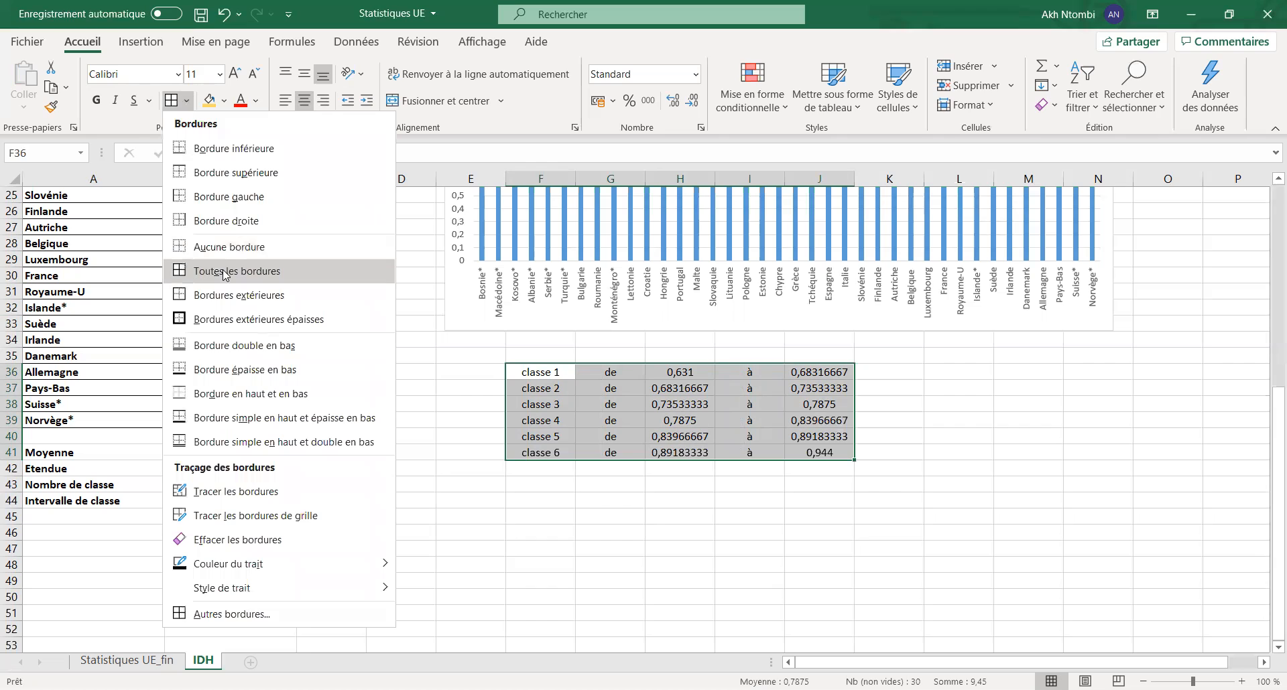
click(224, 275)
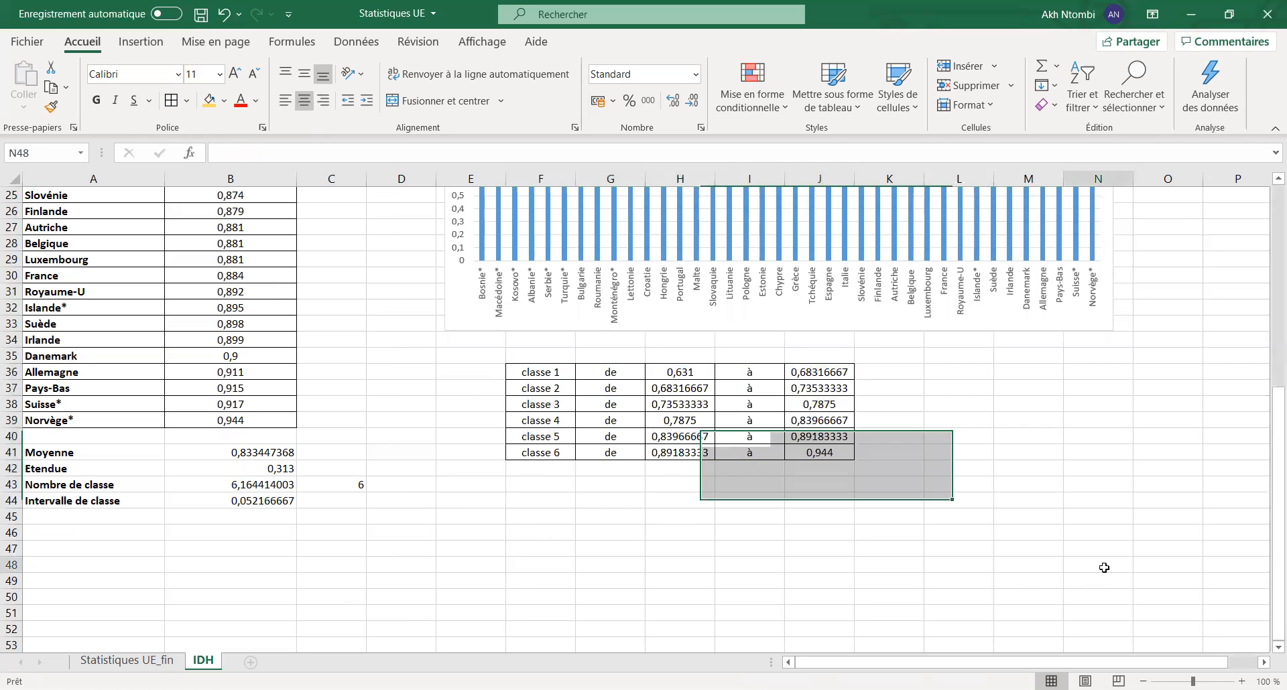
click(1100, 565)
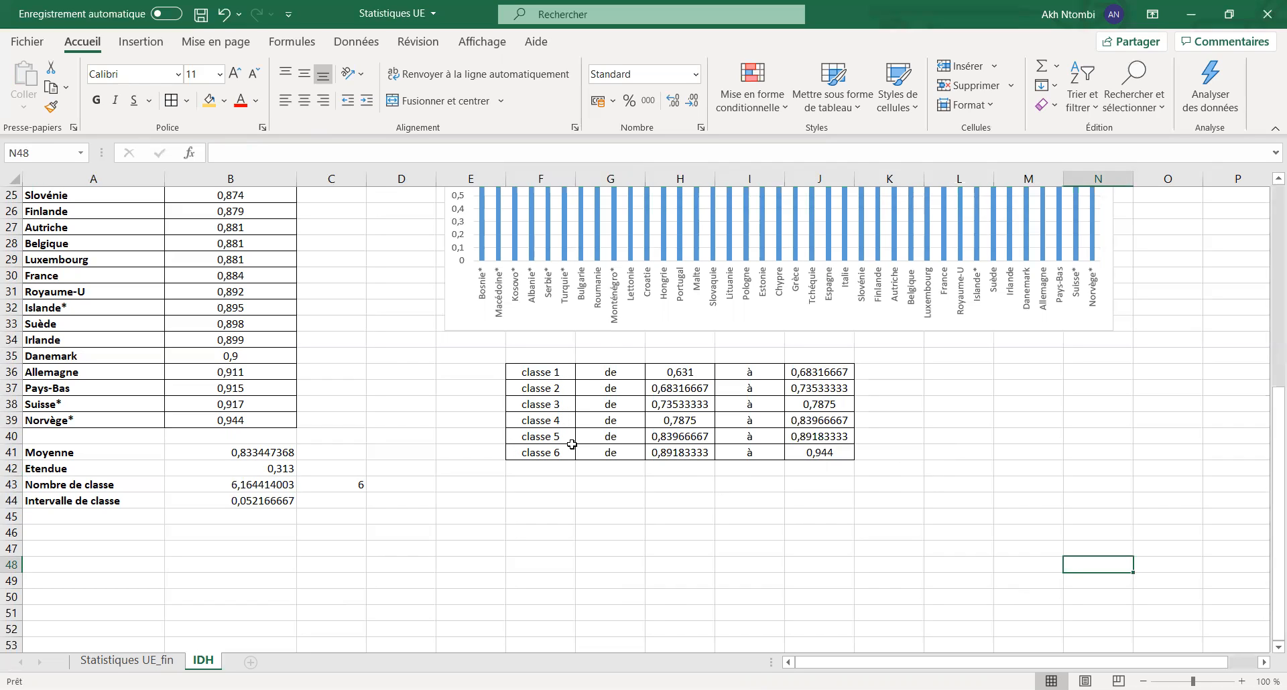
Fill the classe 1, classe 2 and classe 3 label cells with progressively darker light-orange theme shades
click(528, 374)
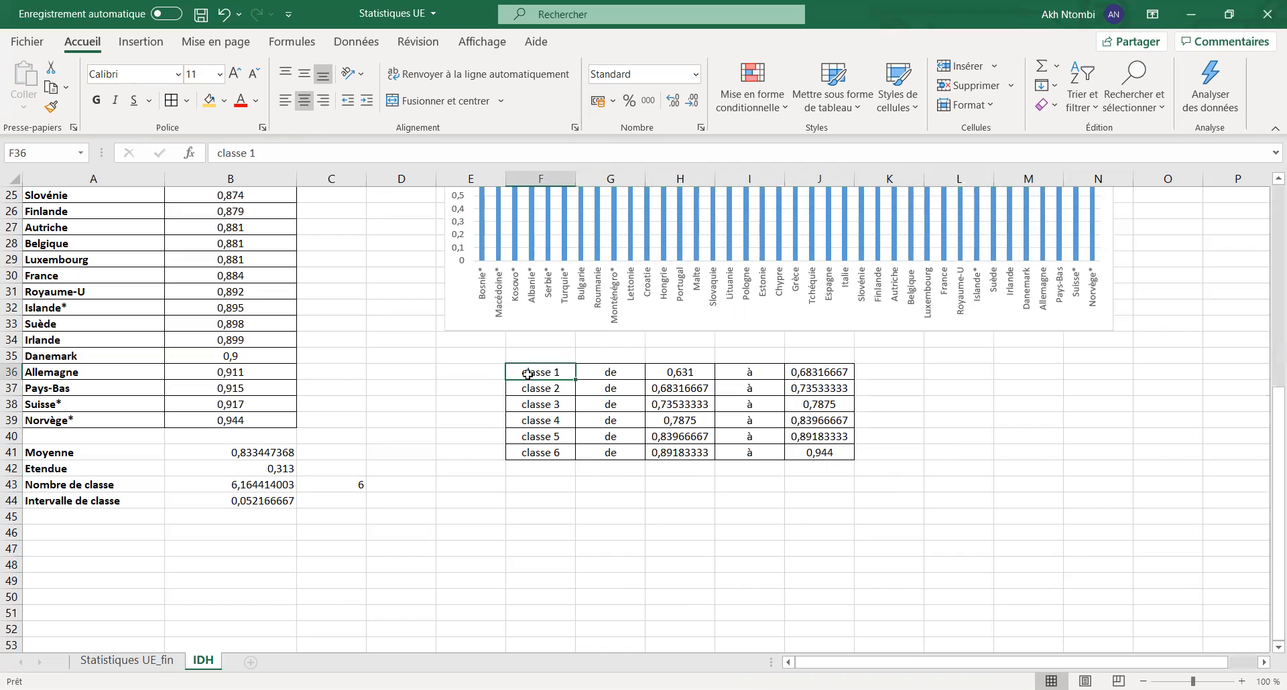
click(224, 100)
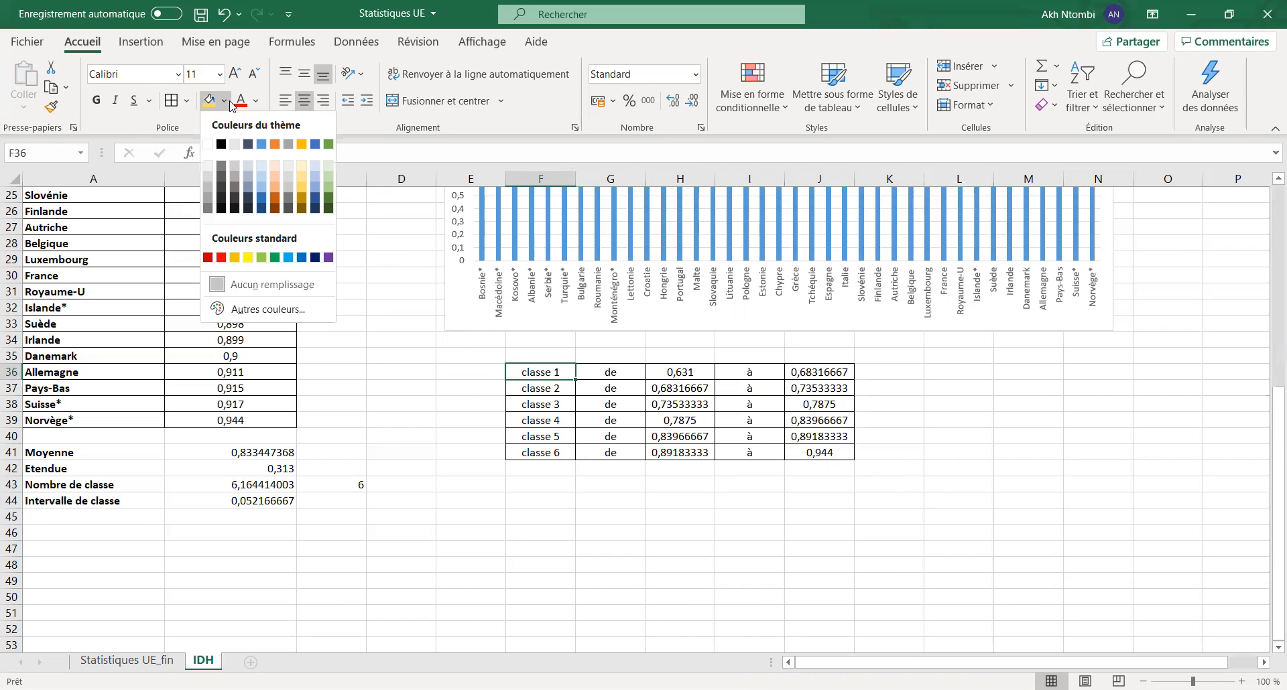
click(277, 168)
click(557, 392)
click(224, 101)
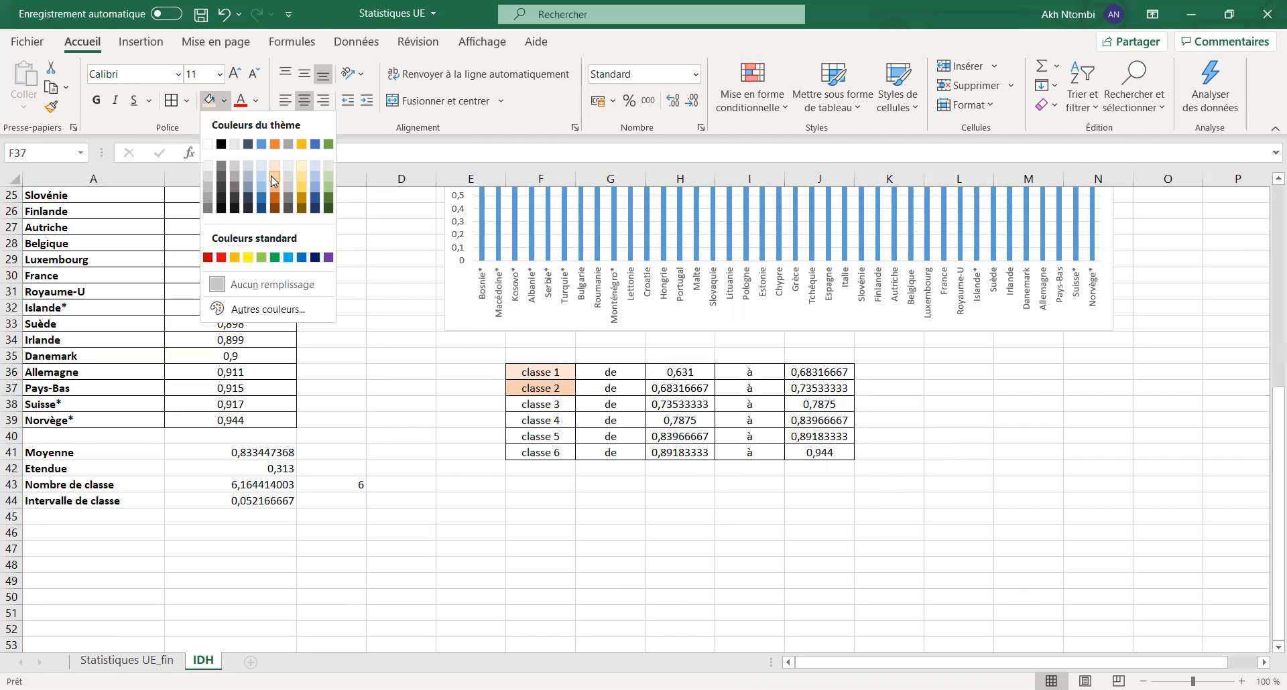
click(530, 403)
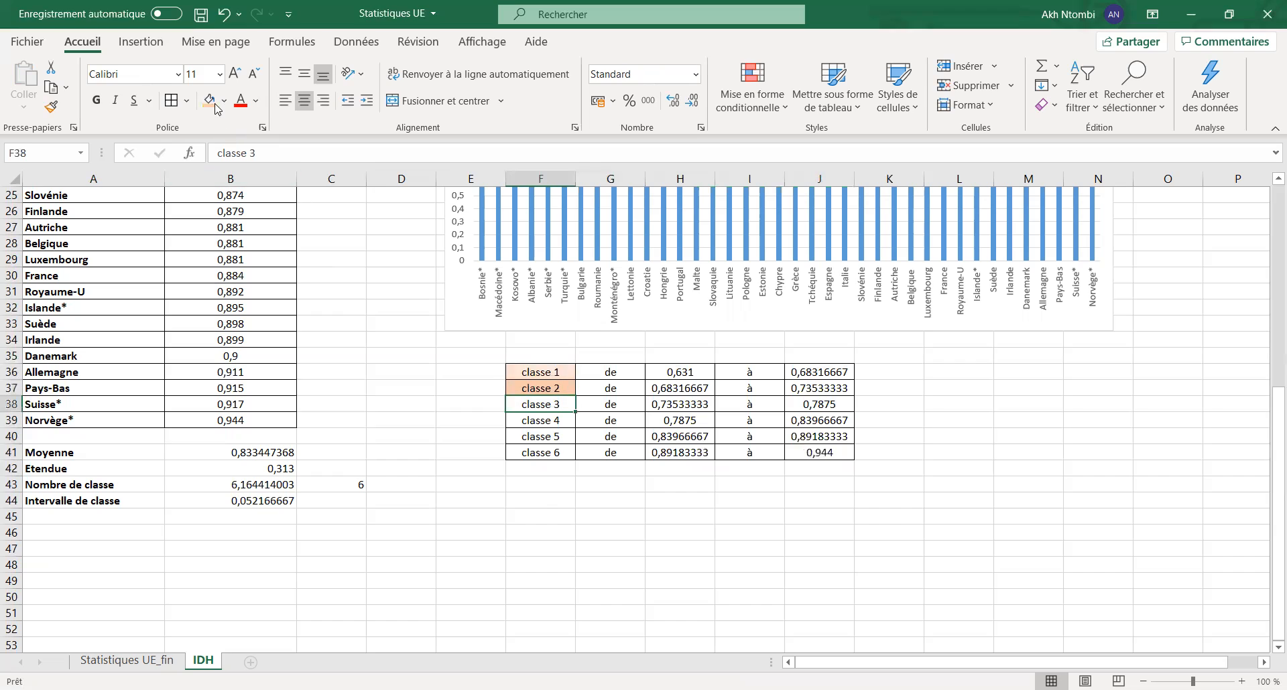
click(275, 192)
Fill the classe 4 label cell with dark orange and the classe 5 label cell with the darkest orange-brown theme shade
key(Down)
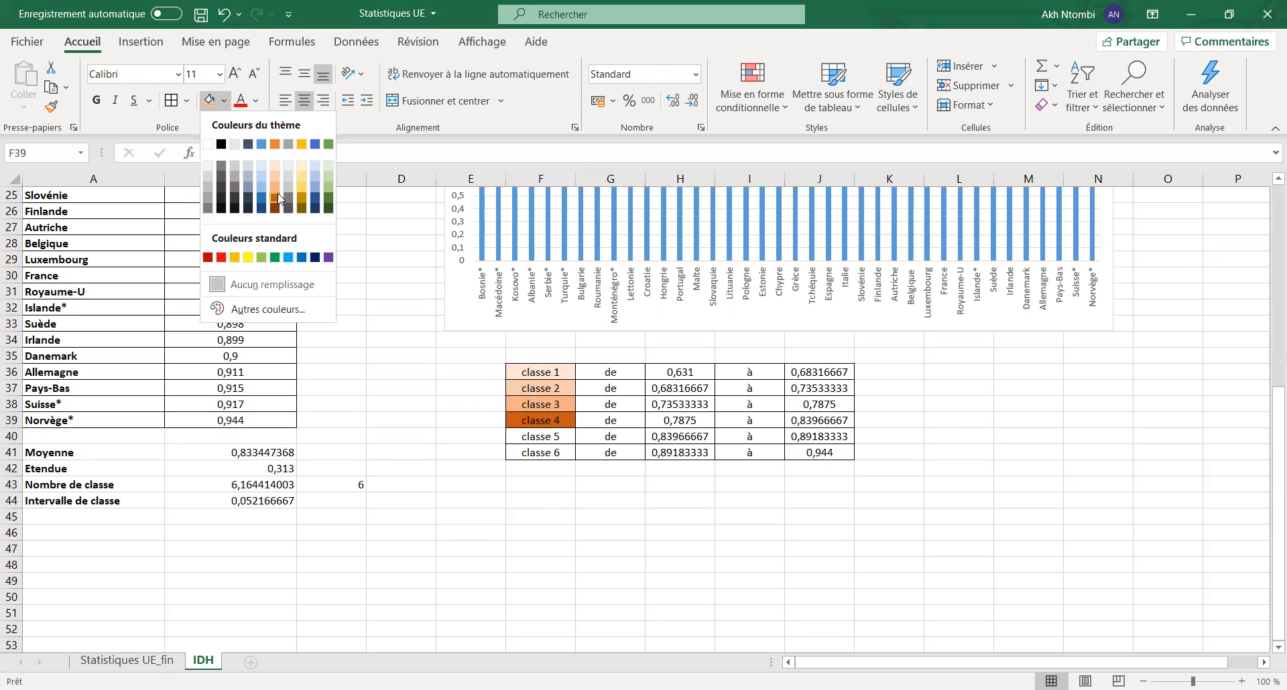
click(276, 193)
click(556, 435)
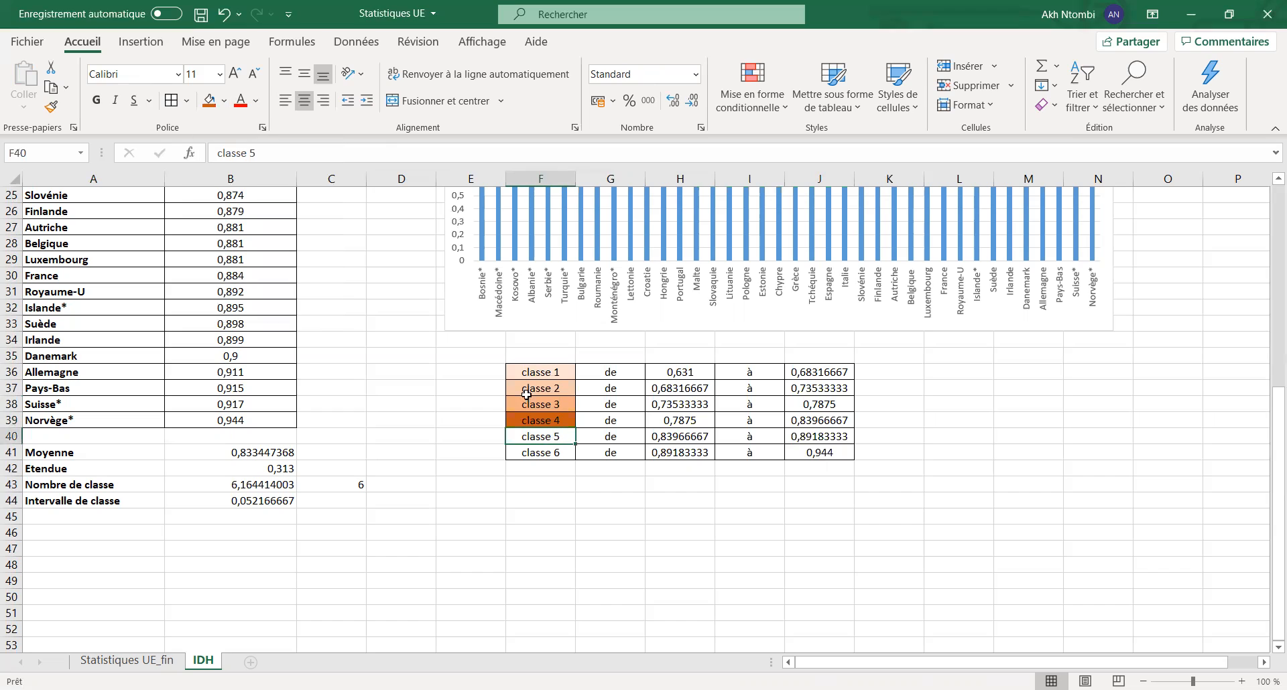
click(224, 104)
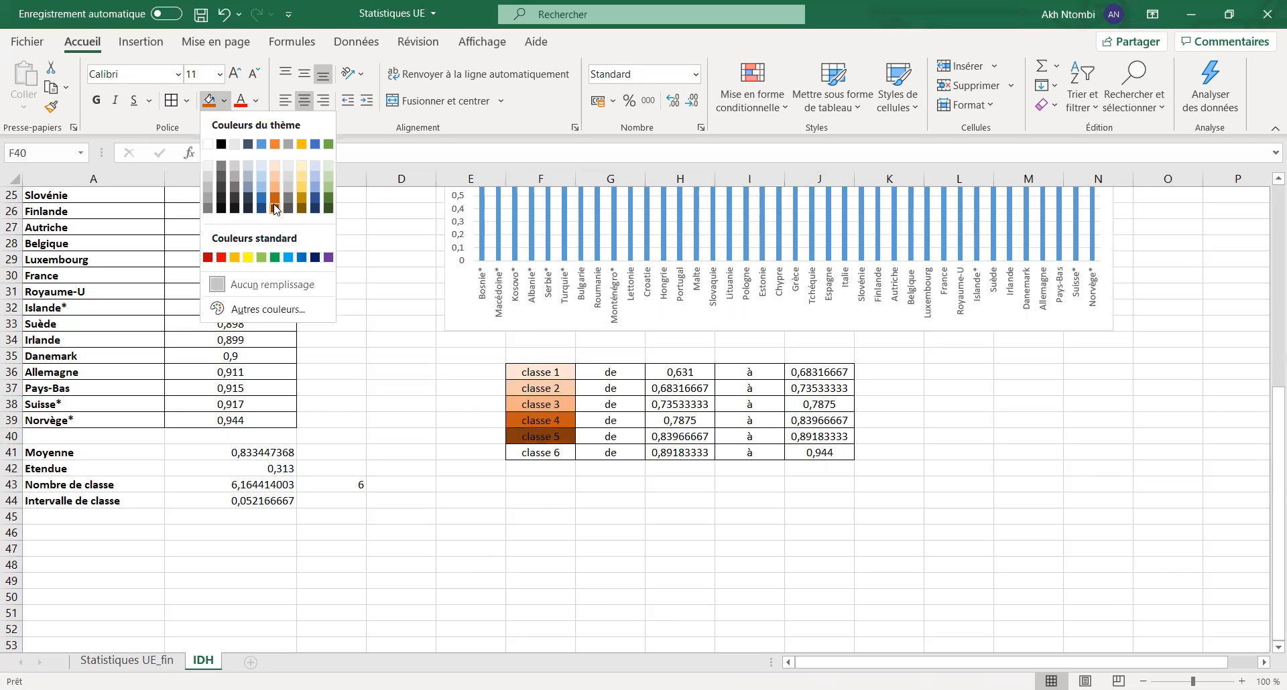
click(275, 209)
Fill the classe 6 label cell in F41 with standard red
click(556, 451)
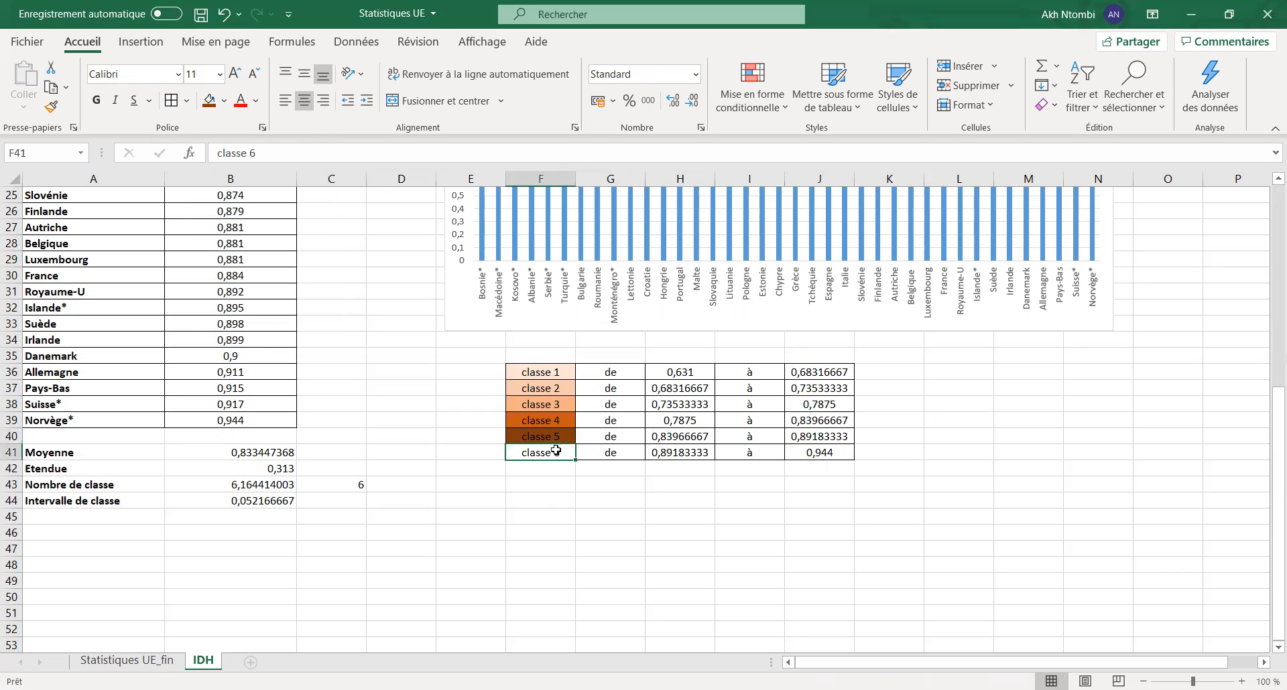
click(225, 102)
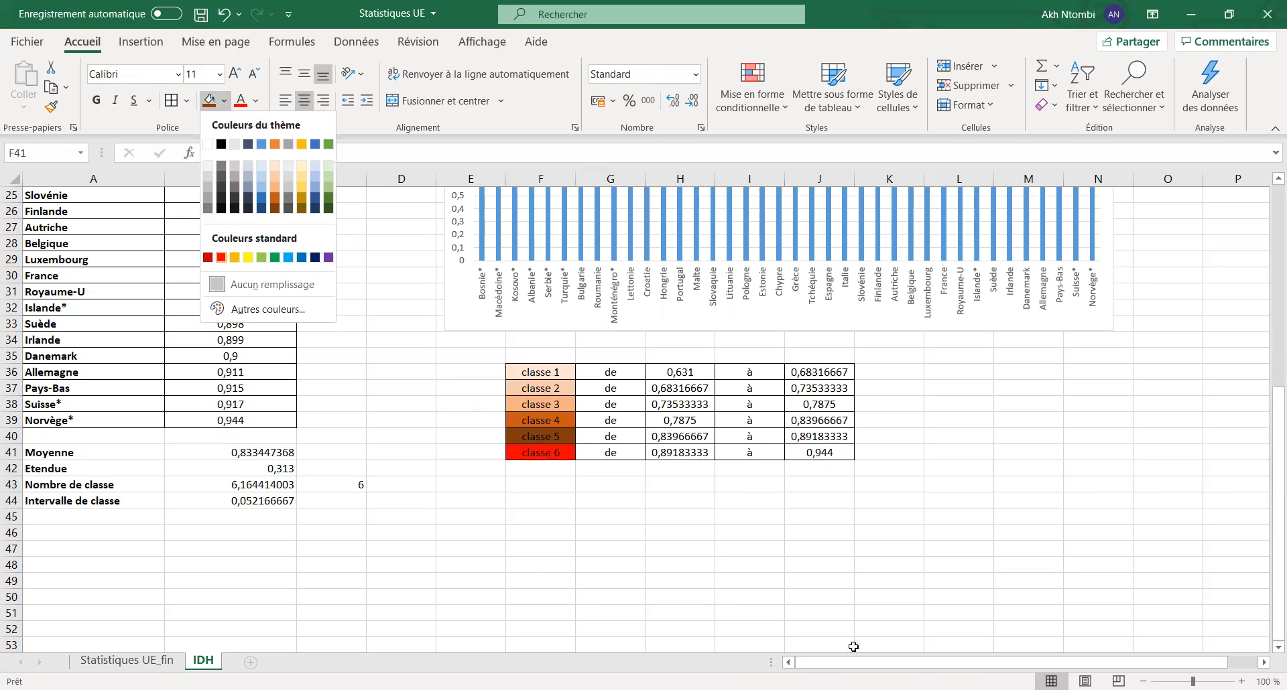
click(222, 258)
click(959, 548)
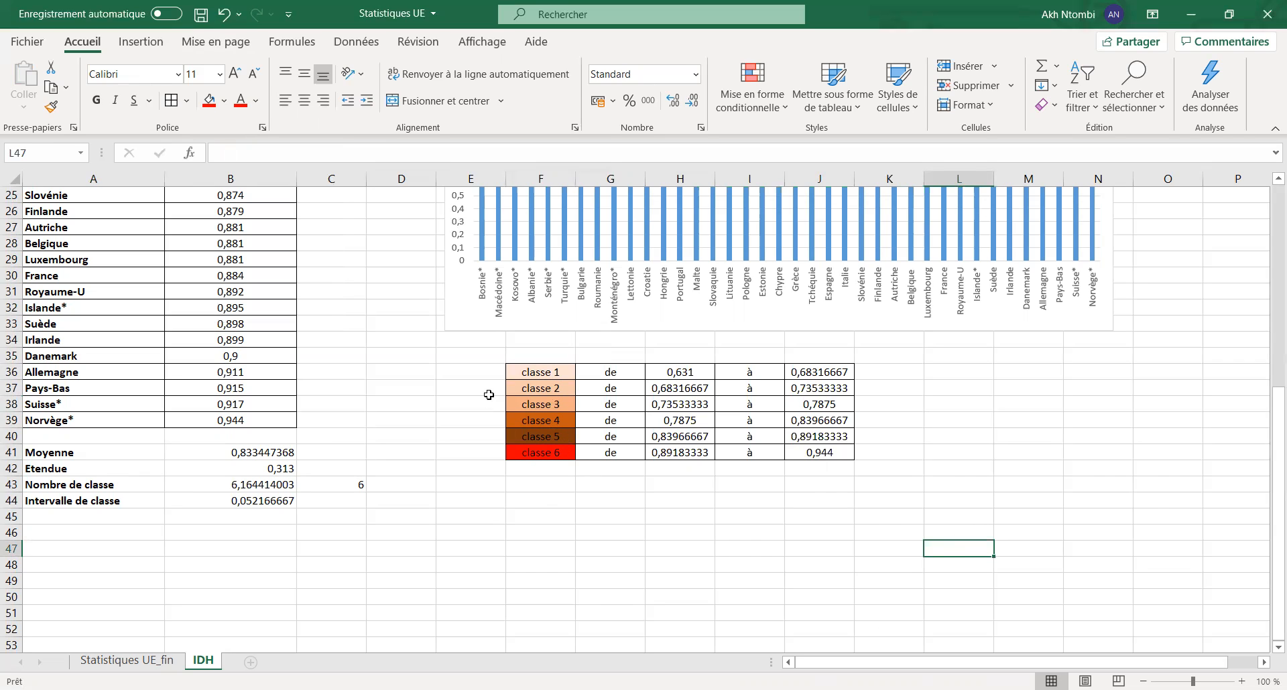
scroll(488, 394, up, 1)
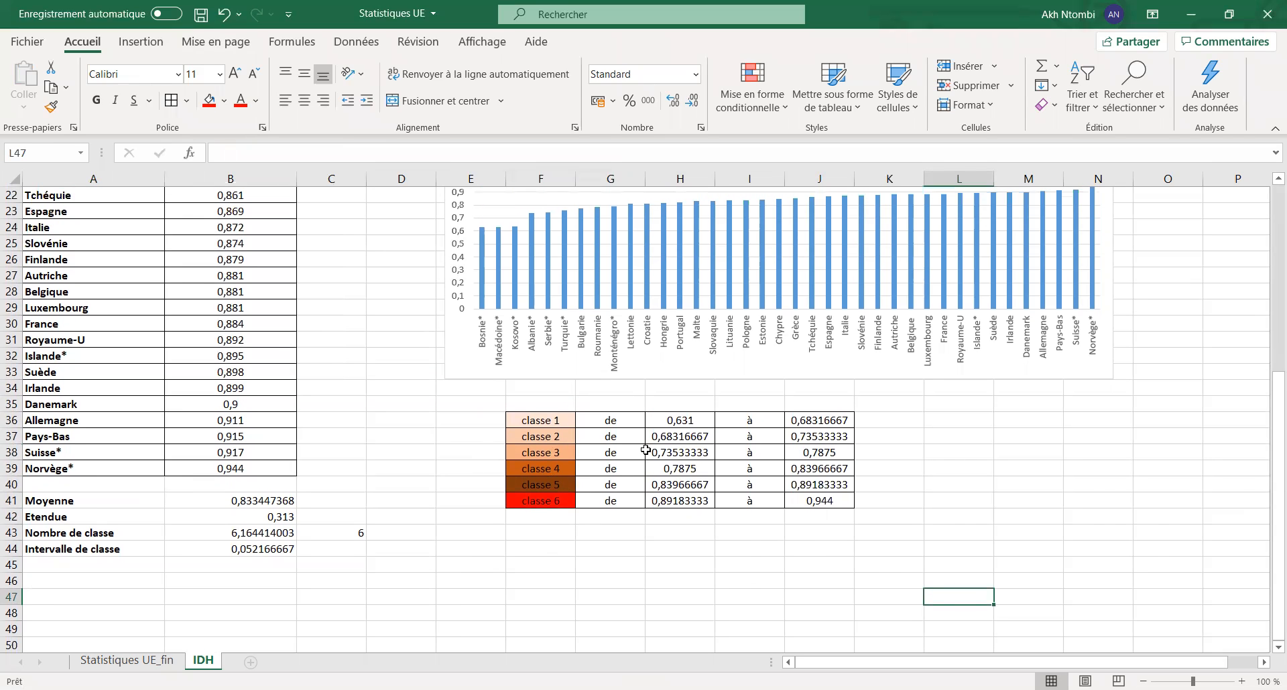